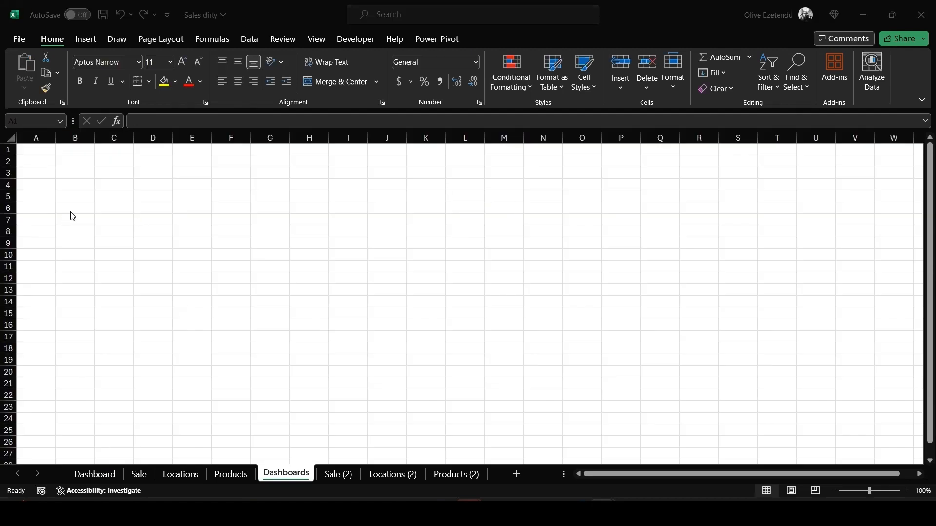
Hide the row and column headings and the gridlines on the Dashboards sheet
left_click(9, 138)
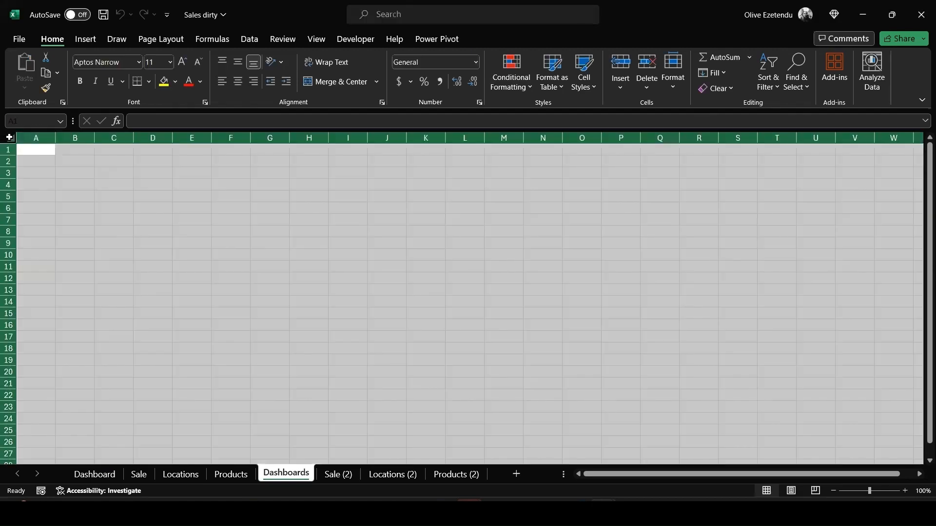
left_click(315, 39)
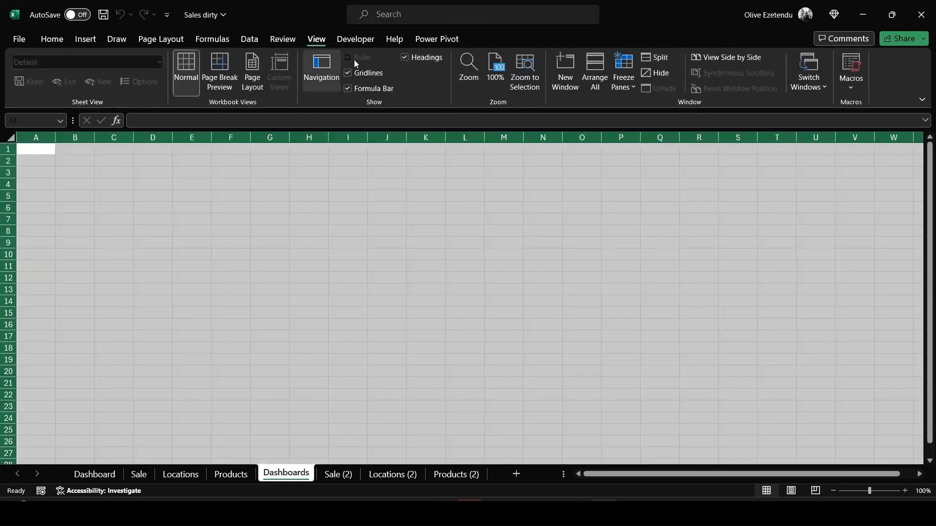
left_click(407, 57)
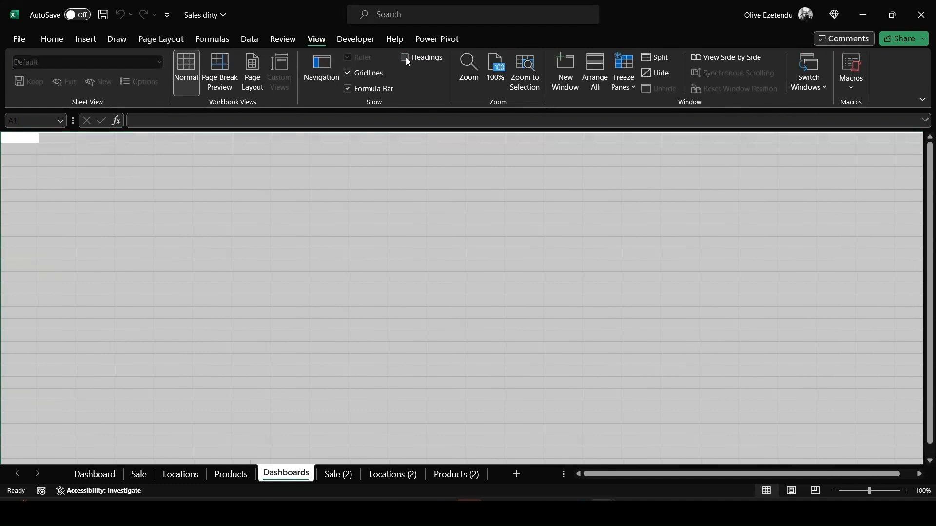
left_click(348, 76)
left_click(403, 265)
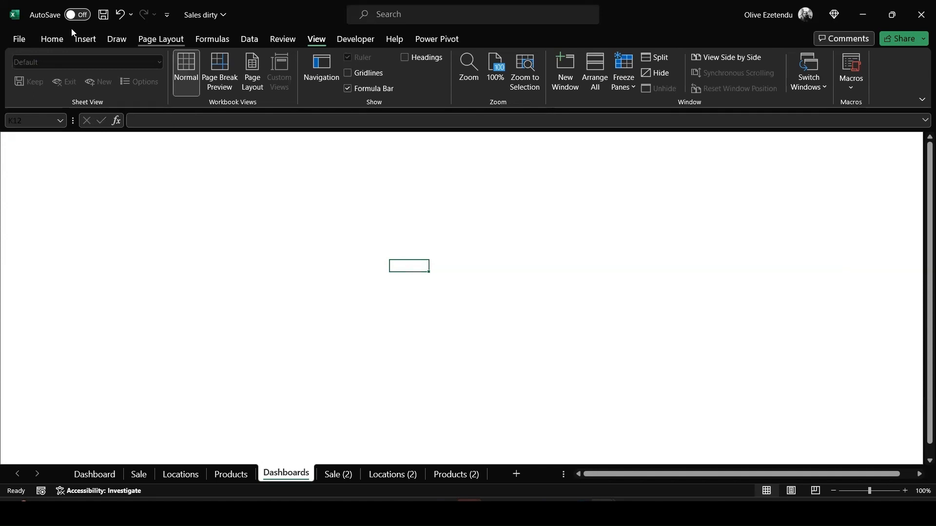
Draw a tall rectangle running down the sheet's left edge as a sidebar
left_click(83, 41)
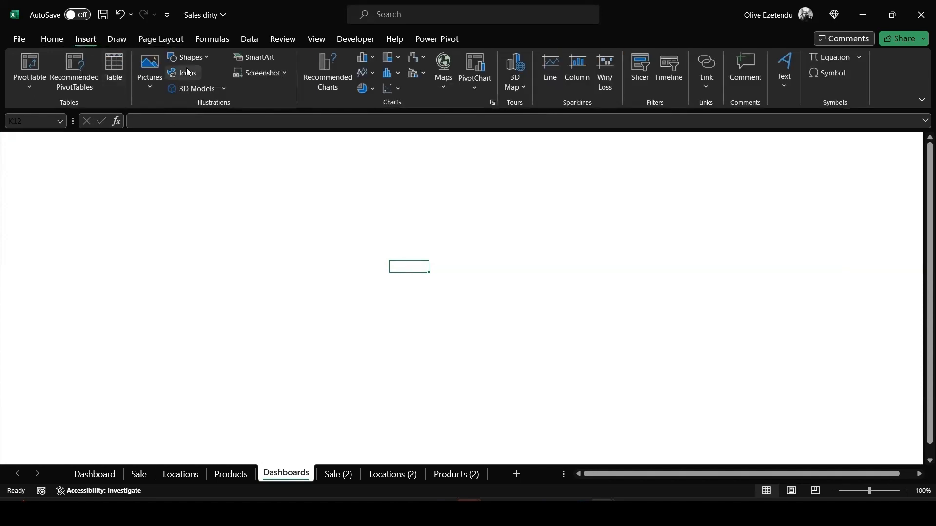
left_click(201, 58)
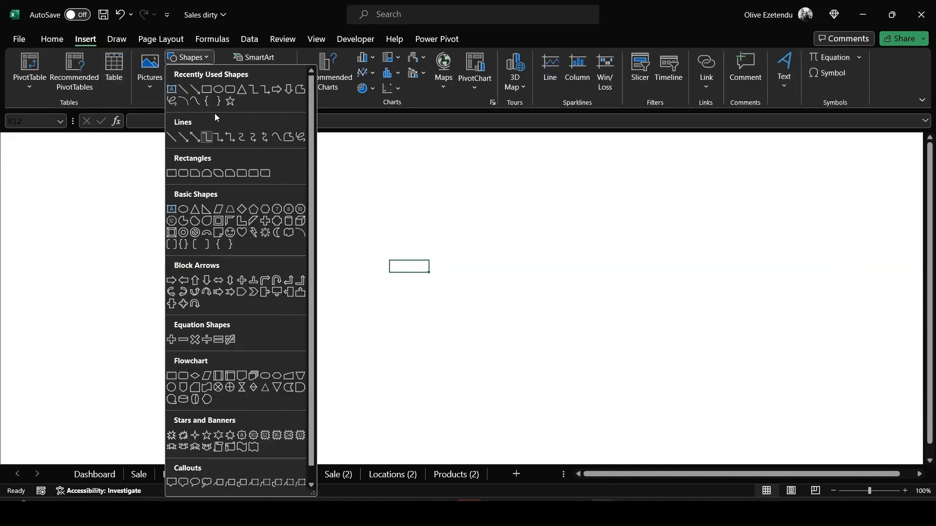
left_click(230, 90)
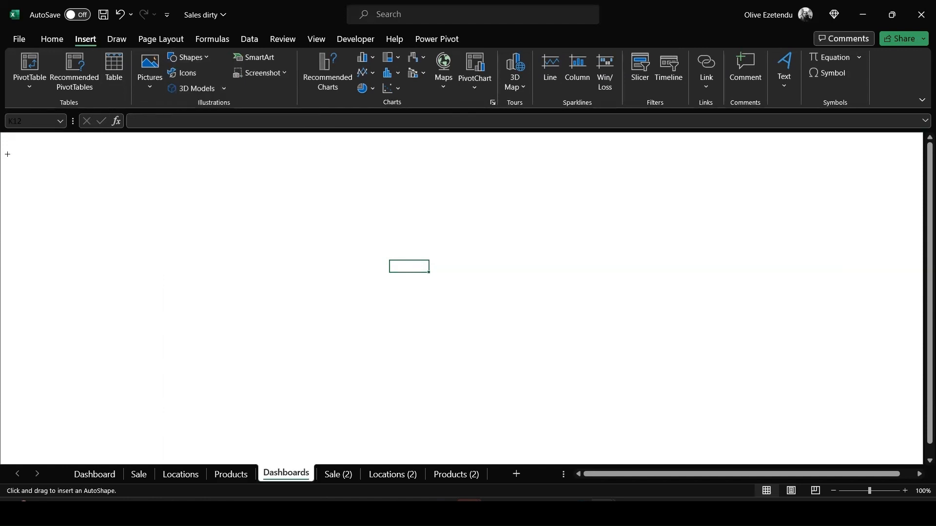
left_click_drag(8, 132, 110, 464)
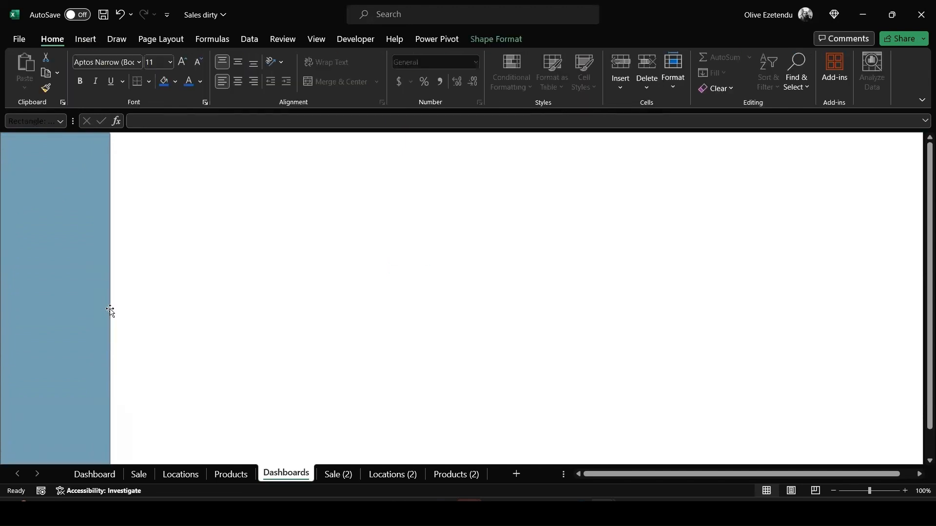
left_click(196, 304)
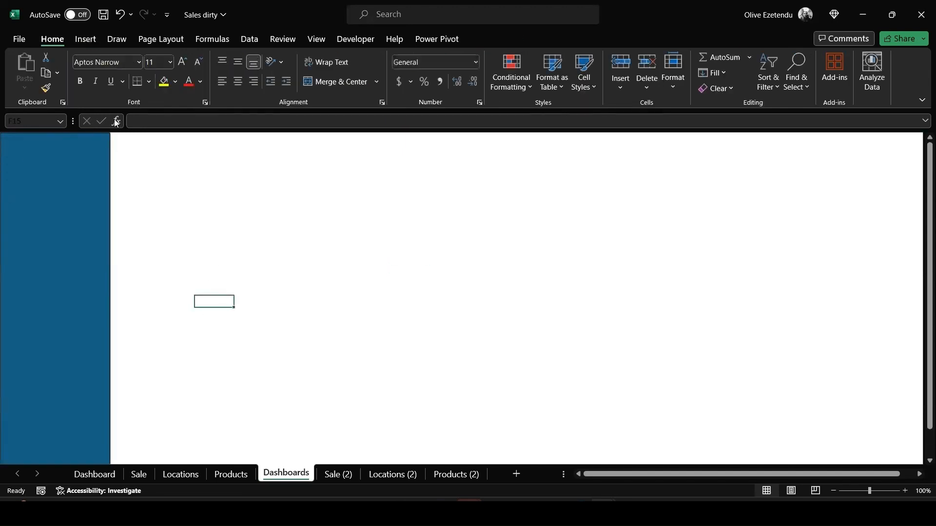
Fill the sidebar rectangle with dark green
left_click(61, 213)
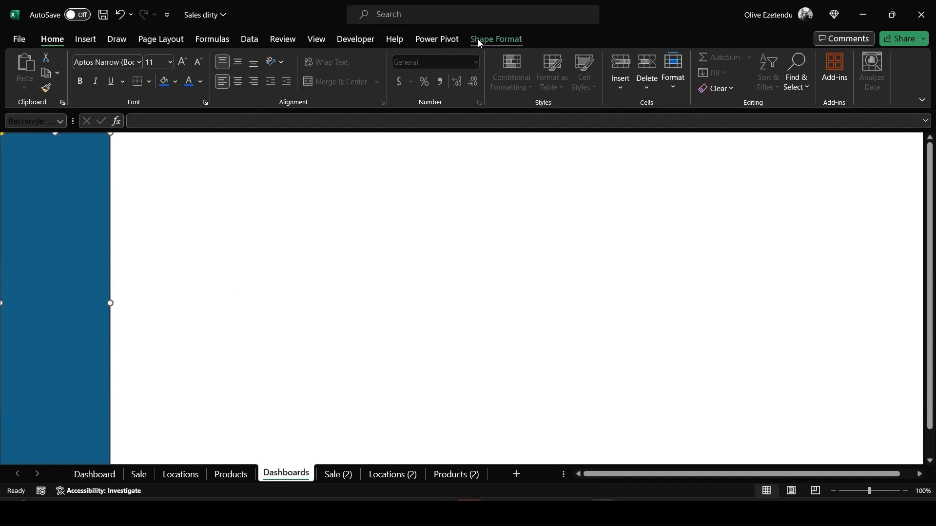
left_click(480, 39)
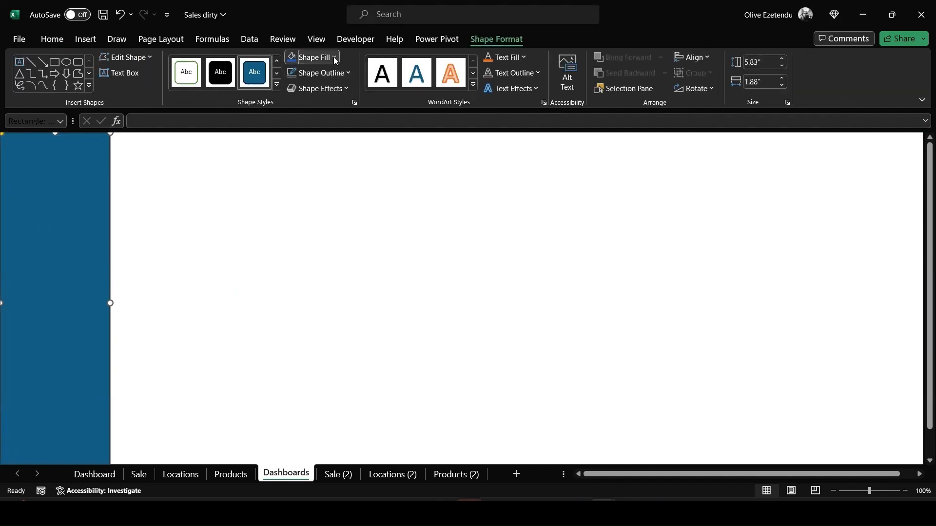
left_click(334, 57)
left_click(346, 153)
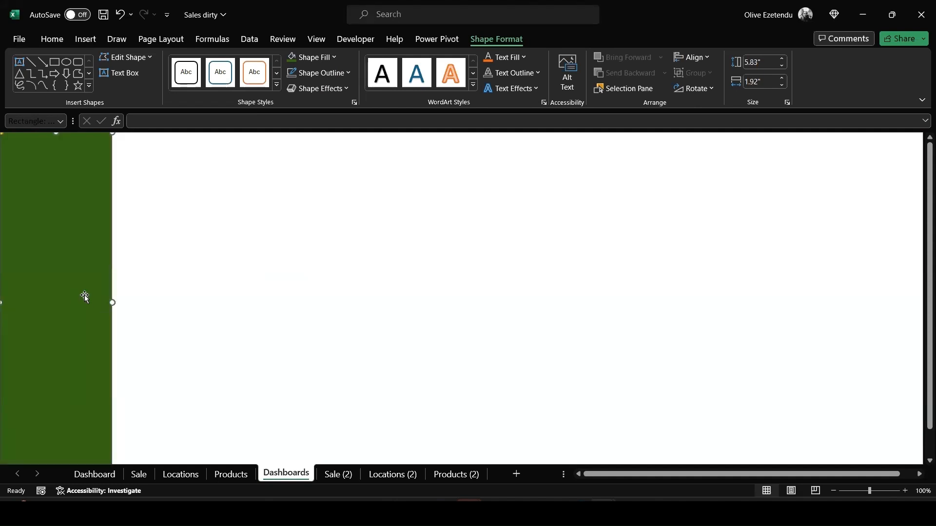
left_click(161, 289)
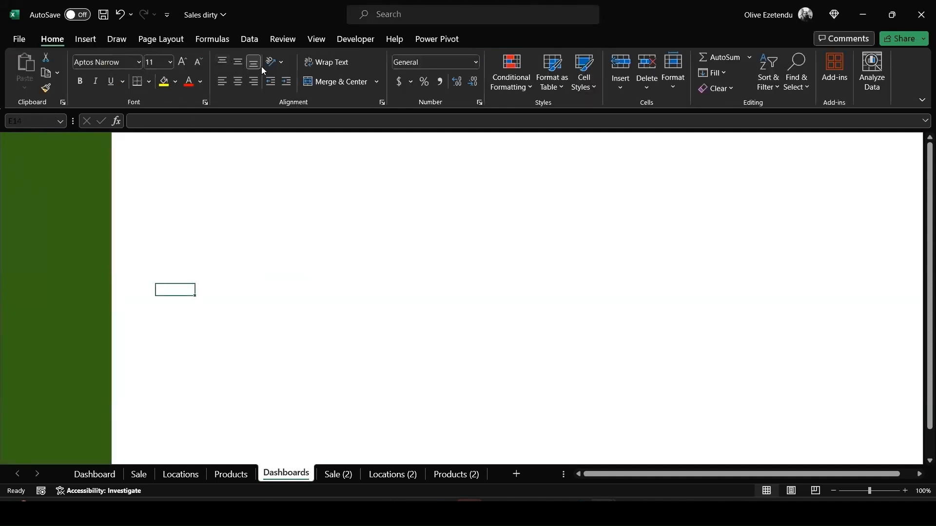
Draw a wide rectangle about 0.64 in by 5.07 in along the top of the sheet, right of the sidebar
left_click(86, 39)
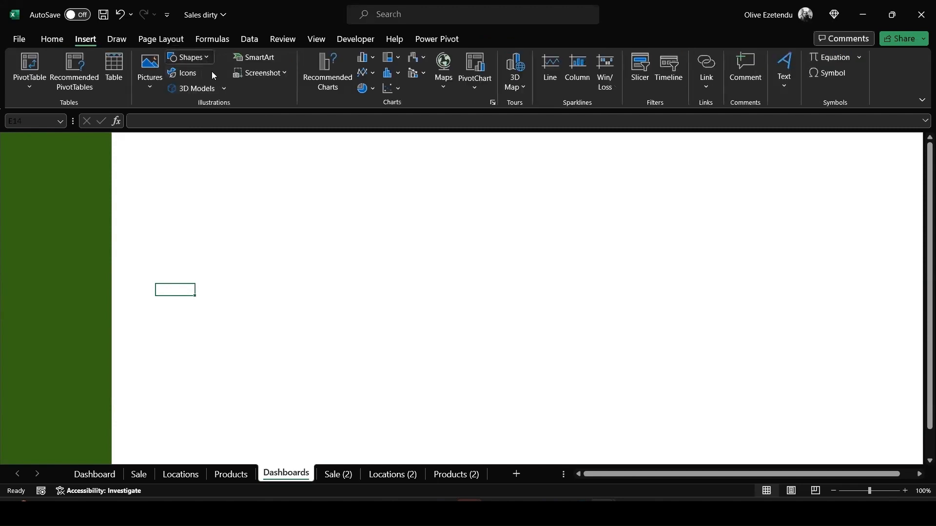
left_click(189, 57)
left_click(230, 89)
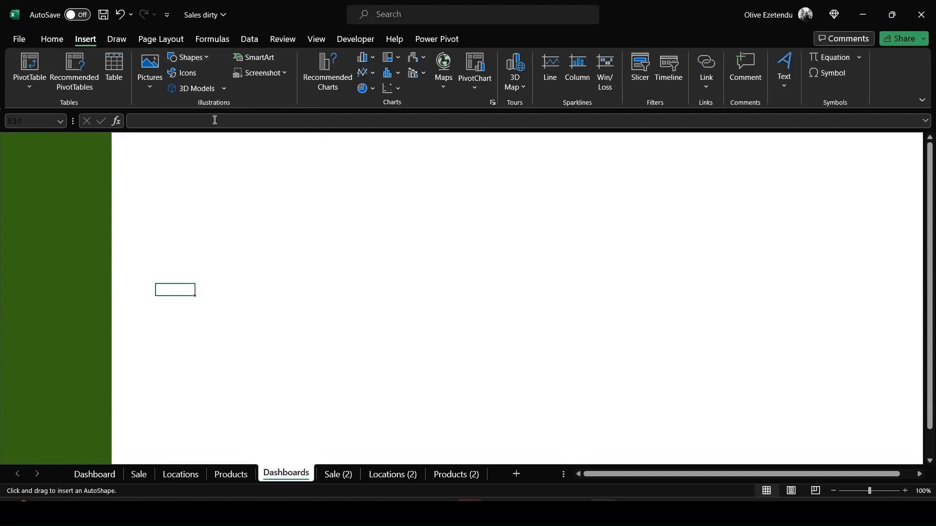
mouse_move(144, 137)
left_mouse_down()
mouse_move(241, 167)
mouse_move(345, 174)
left_mouse_up()
left_click_drag(280, 156, 389, 156)
left_click_drag(454, 155, 549, 155)
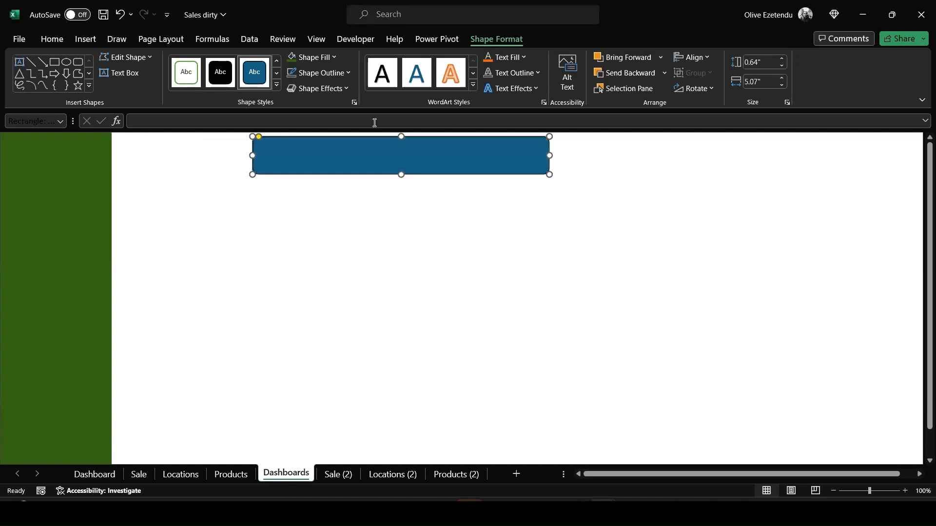
Fill the top rectangle light gray and remove its outline
left_click(332, 58)
left_click(292, 123)
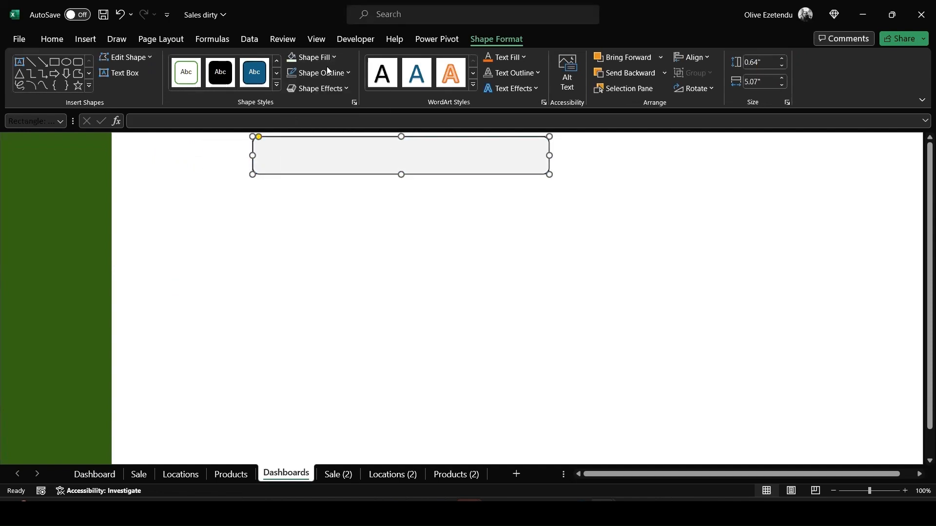
left_click(343, 78)
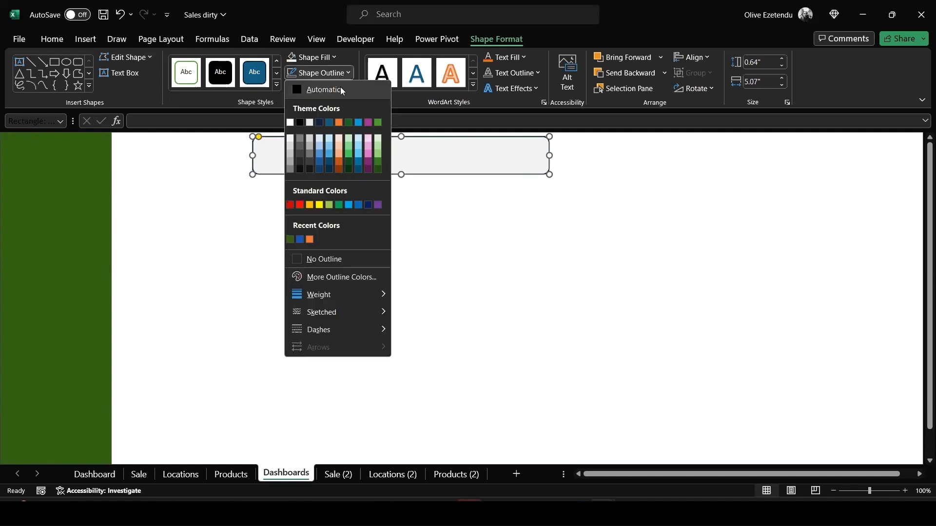
left_click(296, 256)
left_click(458, 252)
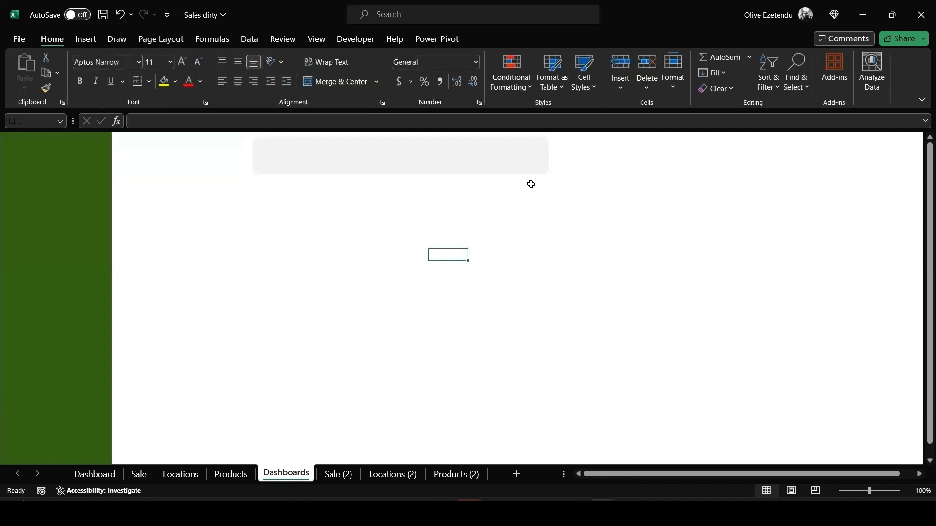
Add a shadow to the top rectangle and set the shadow transparency to 60%
left_click(460, 168)
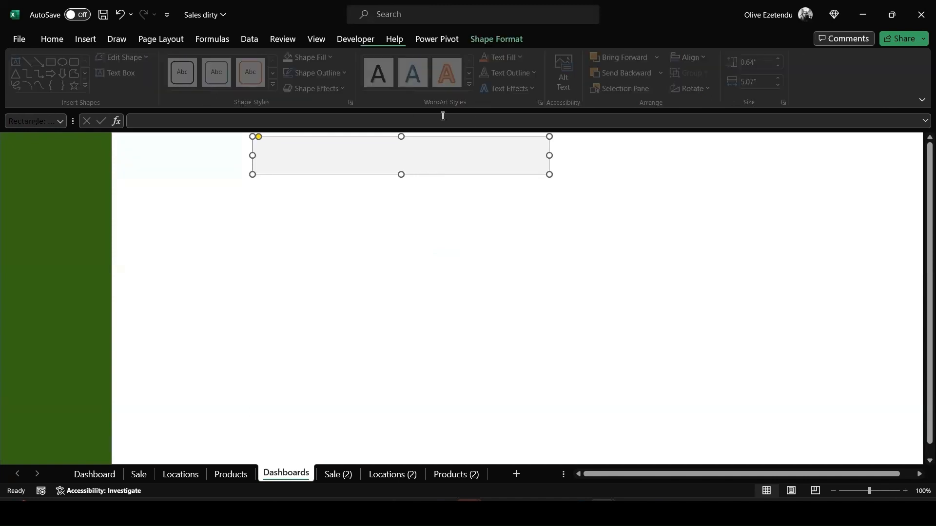
left_click(348, 87)
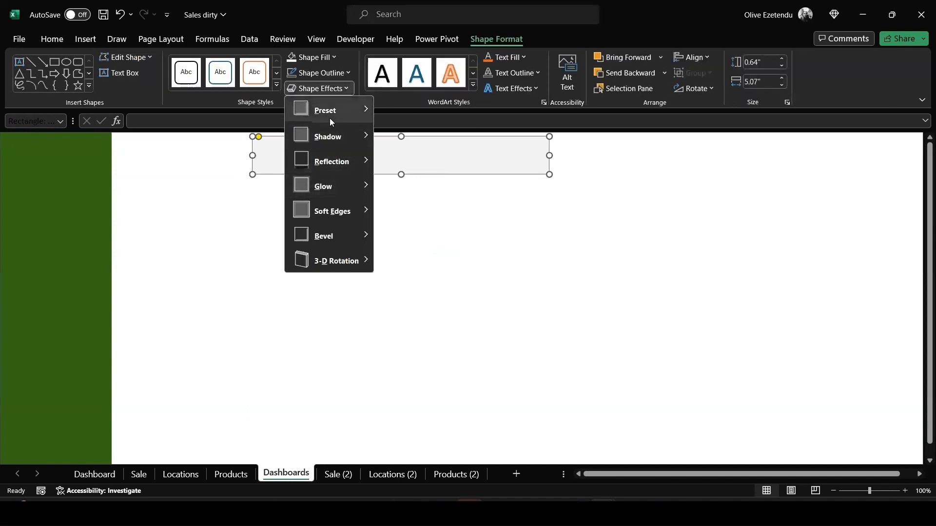
mouse_move(331, 138)
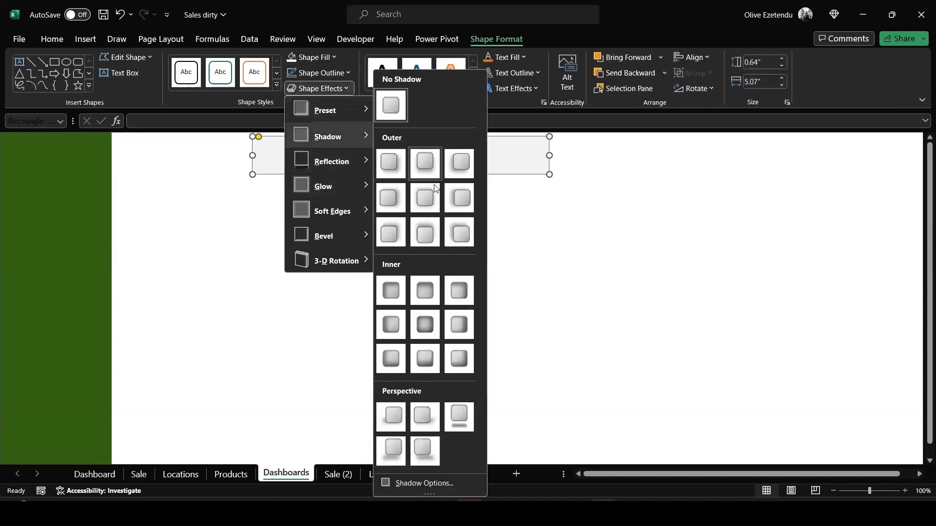
left_click(412, 488)
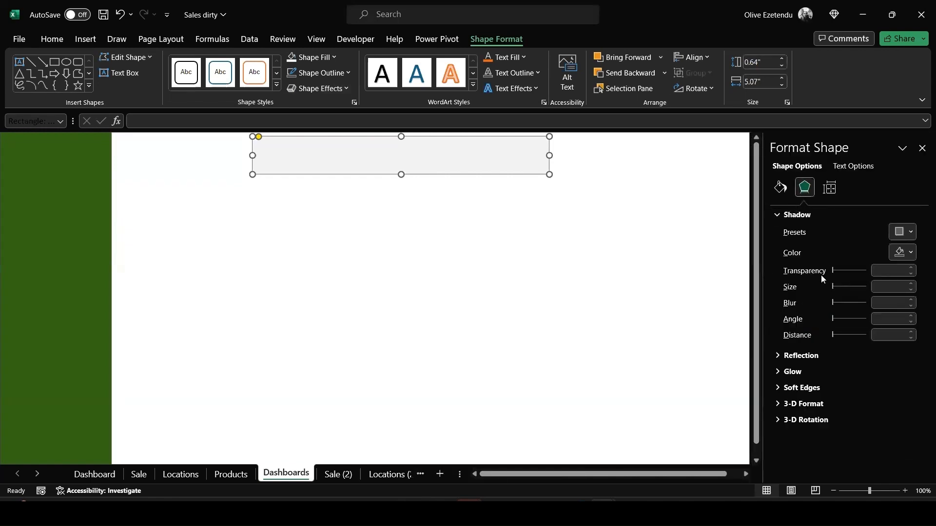
left_click(909, 272)
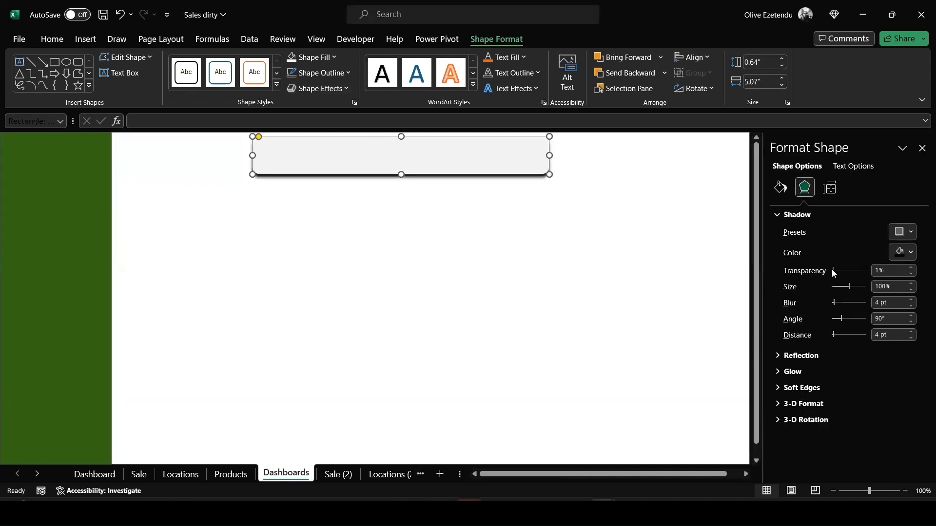
left_click_drag(833, 271, 848, 273)
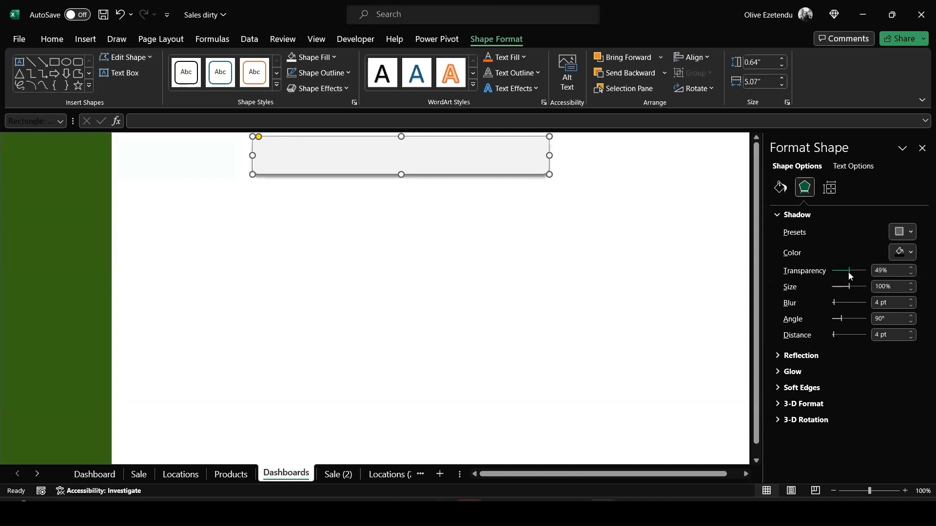
left_click(912, 268)
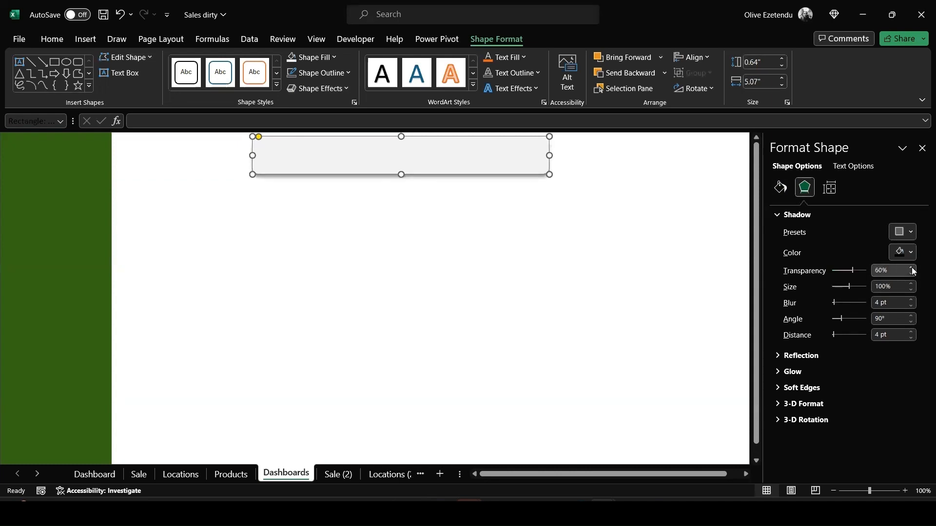
left_click(519, 259)
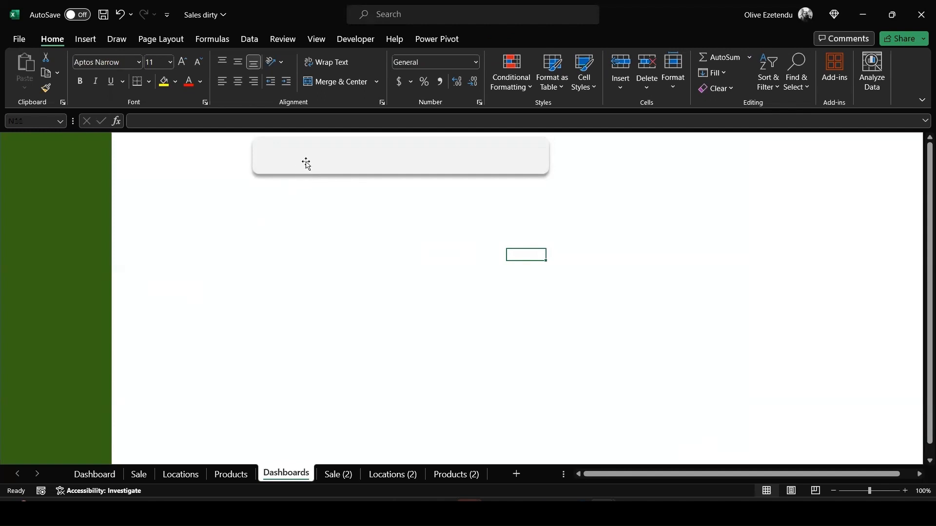
Duplicate the top rectangle and place the copy below it, next to the sidebar
left_click(305, 163)
left_click_drag(306, 159, 240, 237)
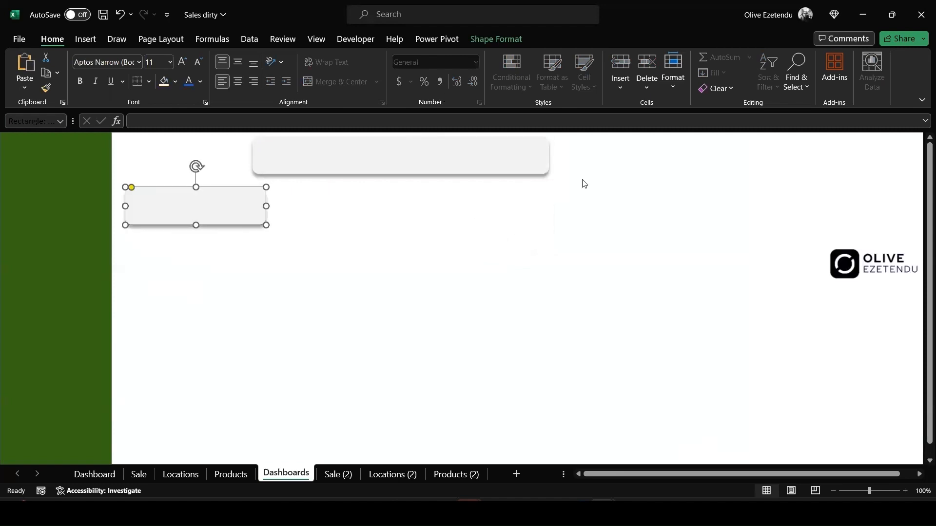
Review the pivot tables on the Sale (2) sheet
left_click(337, 474)
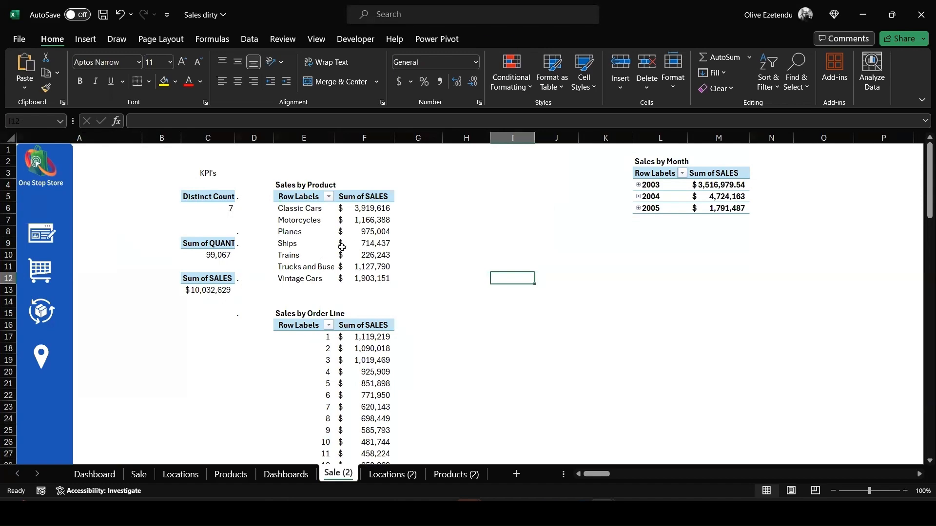
scroll(344, 263, "down", 1)
scroll(341, 257, "down", 1)
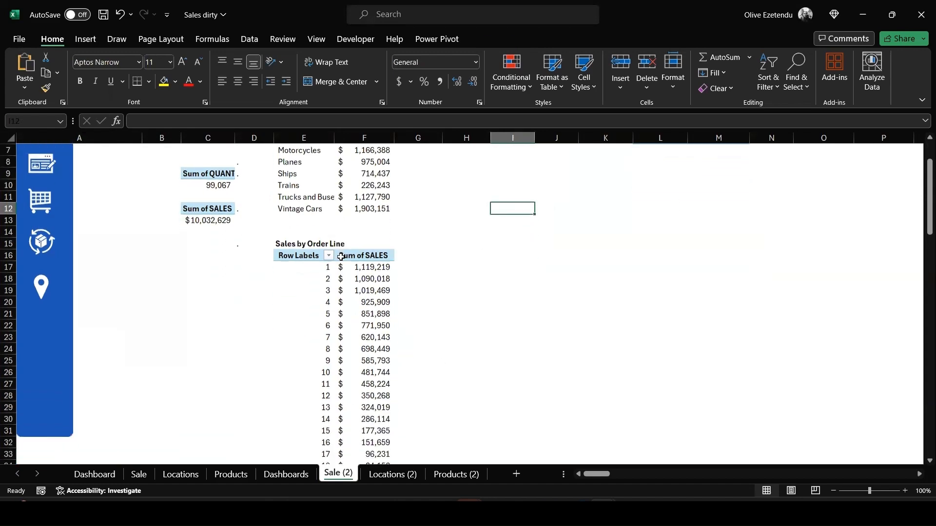
scroll(342, 255, "down", 3)
scroll(376, 253, "up", 5)
mouse_move(707, 191)
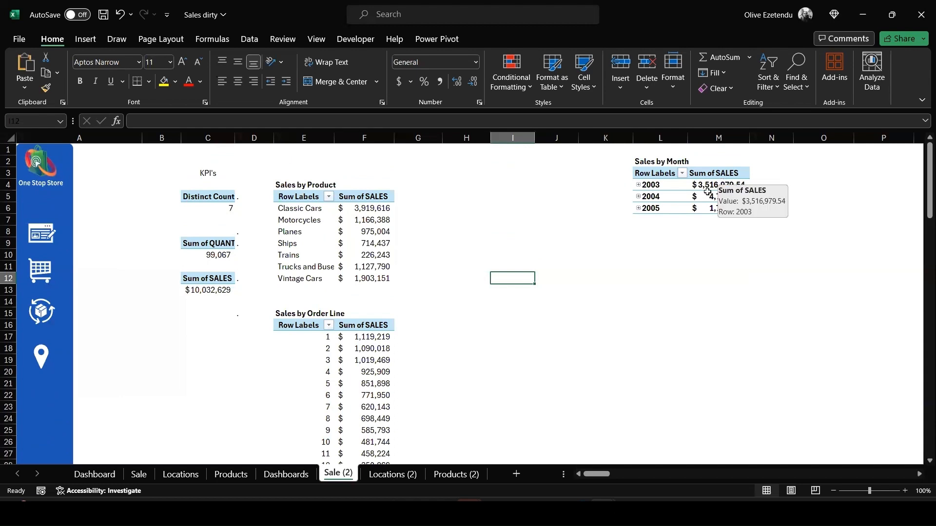
Insert a text box in the first dashboard card for card titles such as '# of Products'
key("ctrl+Page_Up")
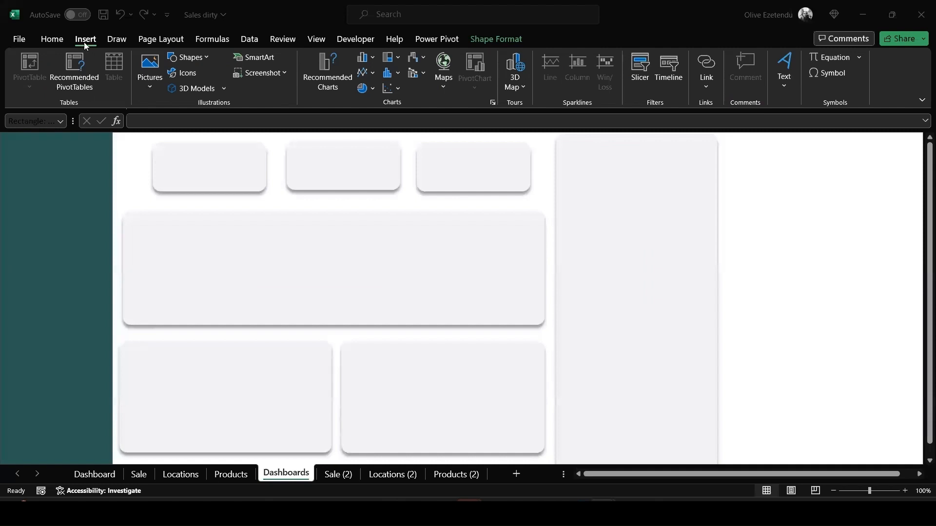
left_click(208, 58)
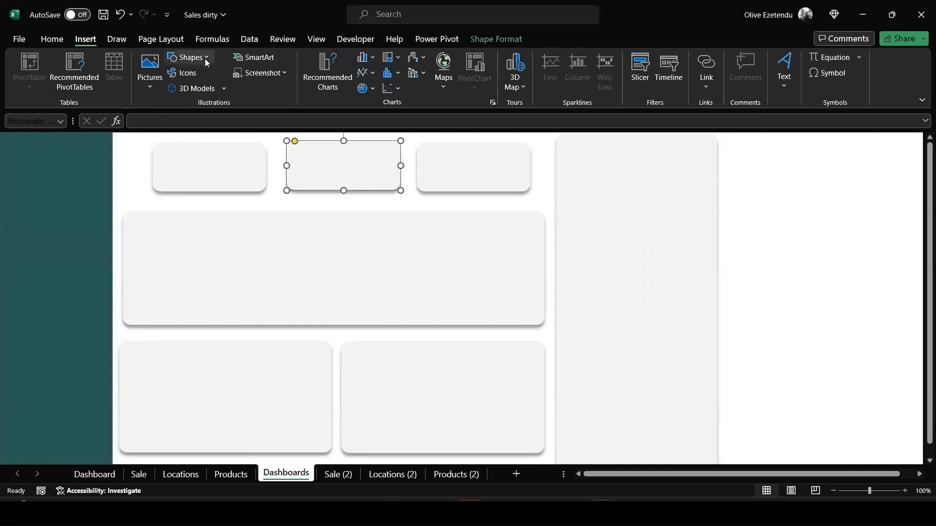
left_click(206, 60)
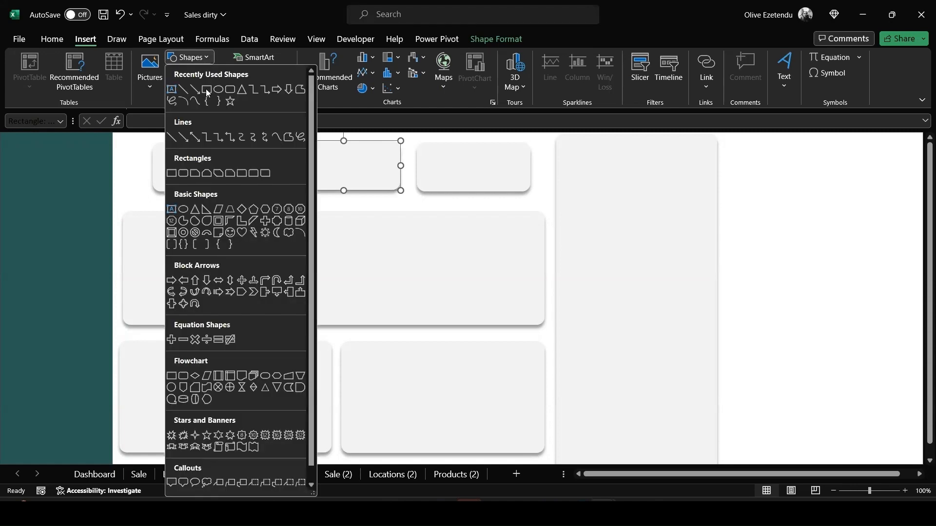
left_click(172, 89)
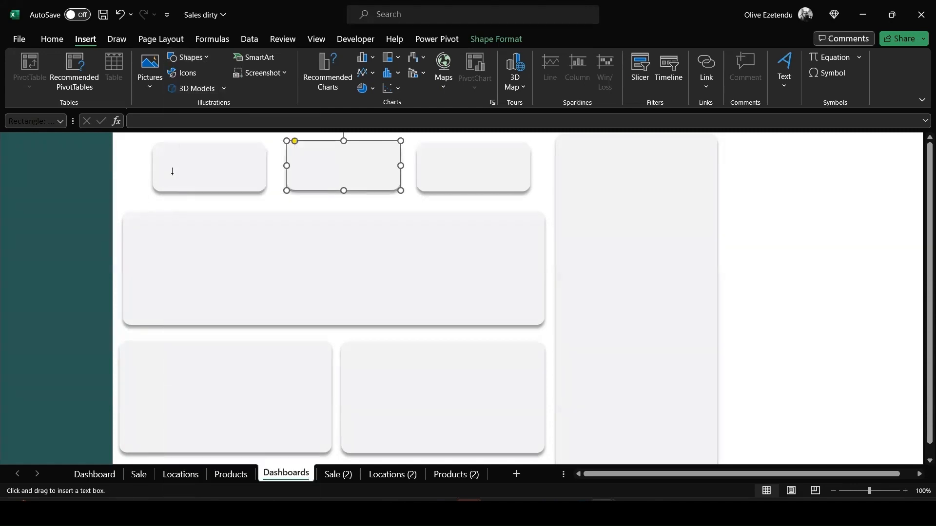
left_click_drag(172, 144, 243, 159)
left_click_drag(246, 159, 246, 160)
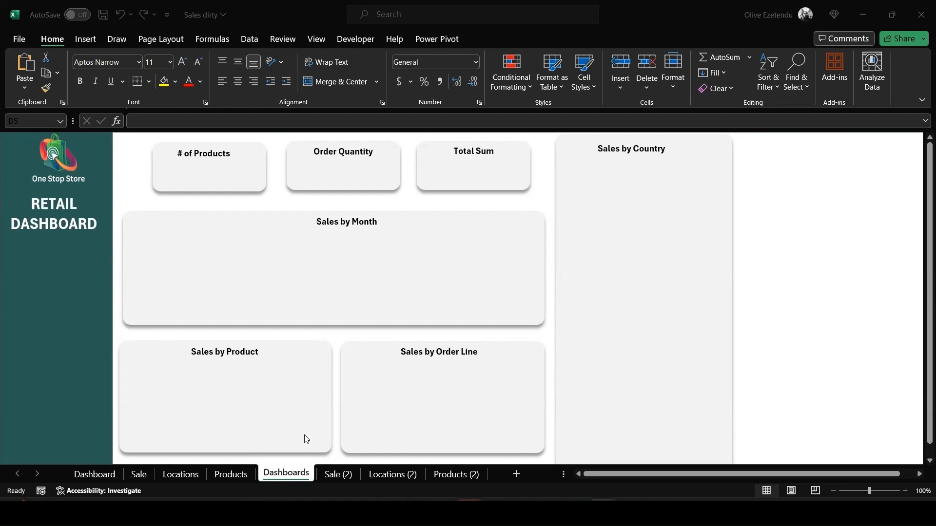
Insert a 2-D clustered column chart from the Sales by Product pivot table on the Sale (2) sheet
left_click(342, 477)
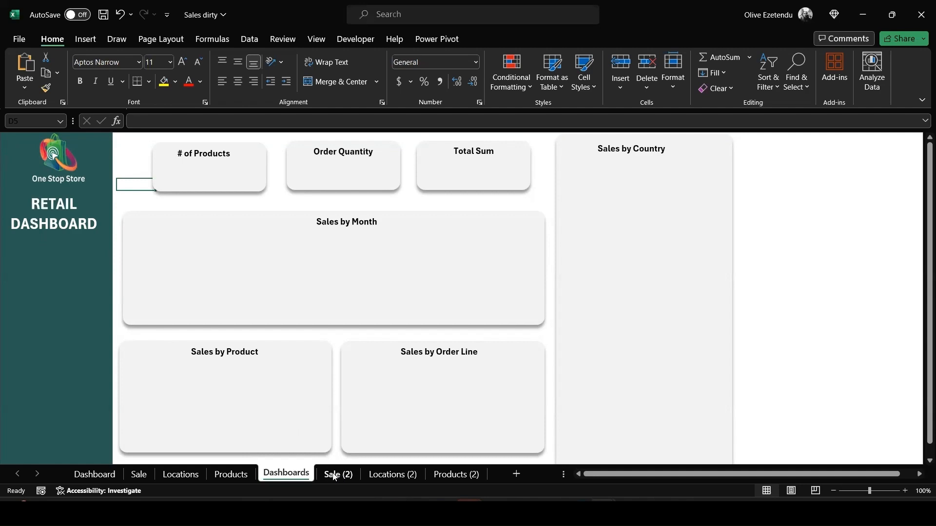
left_click(335, 479)
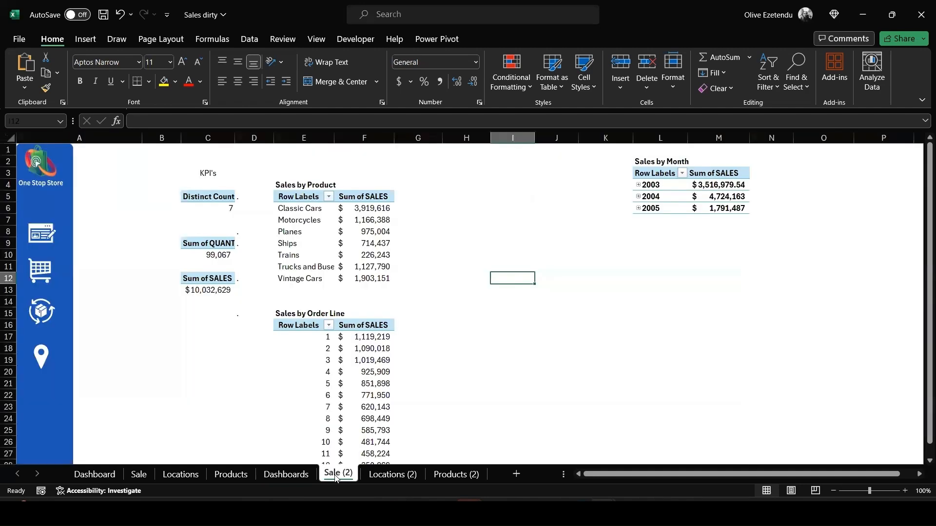
scroll(545, 348, "down", 3)
scroll(545, 348, "up", 3)
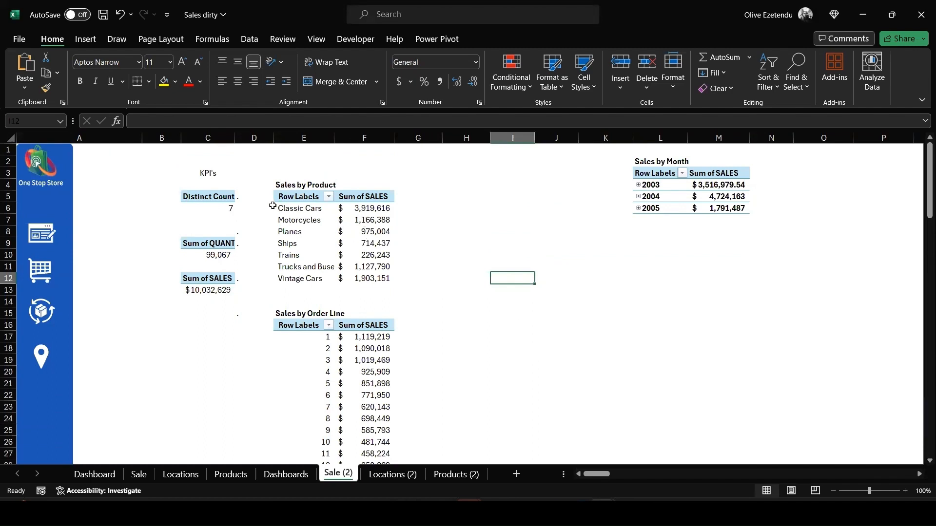
left_click_drag(276, 203, 275, 280)
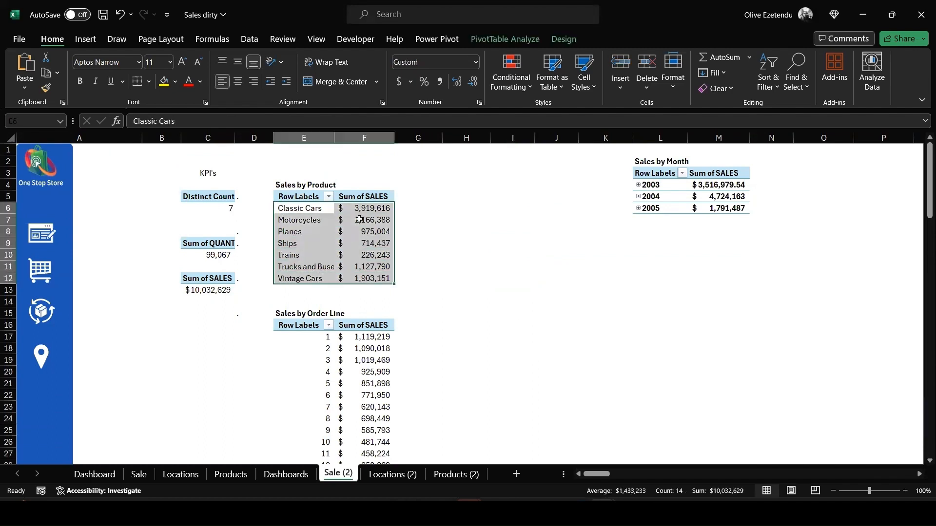
left_click(87, 40)
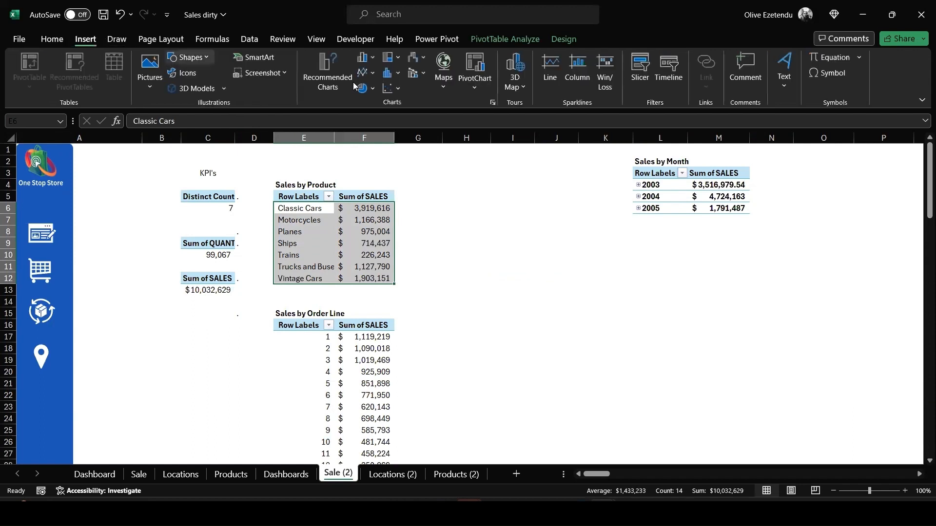
left_click(372, 59)
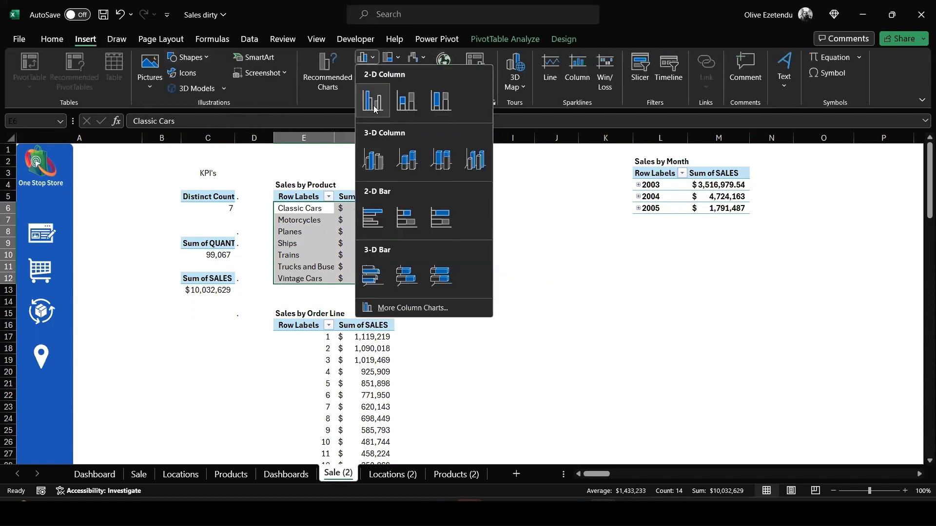
left_click(373, 100)
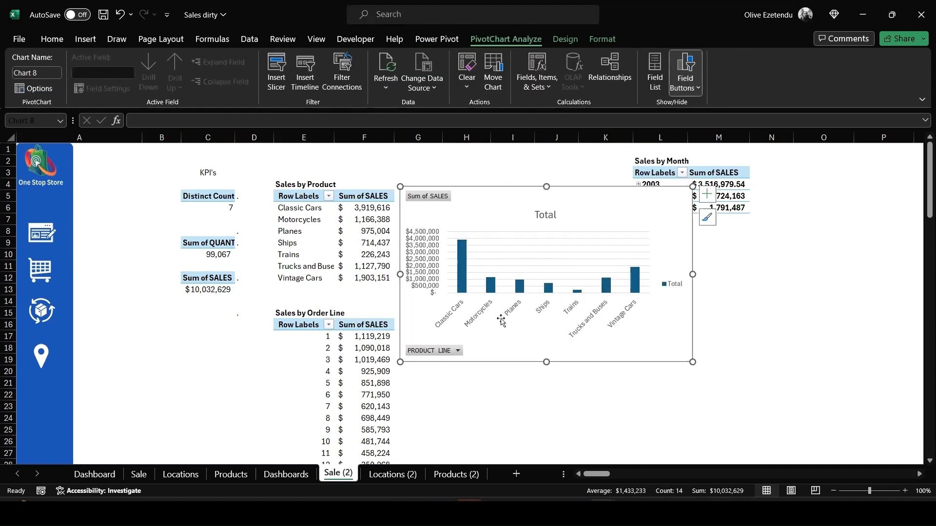
Hide all field buttons on the chart and delete its legend and title
right_click(428, 197)
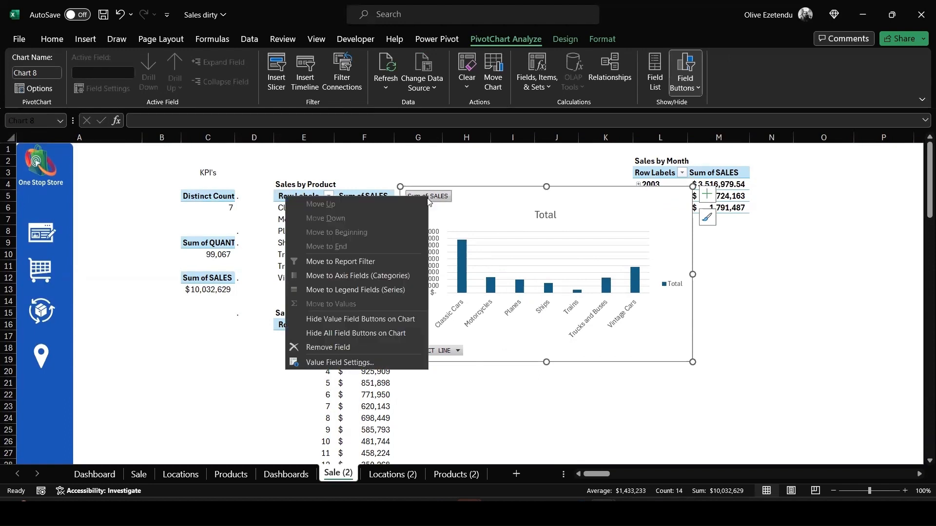
left_click(365, 335)
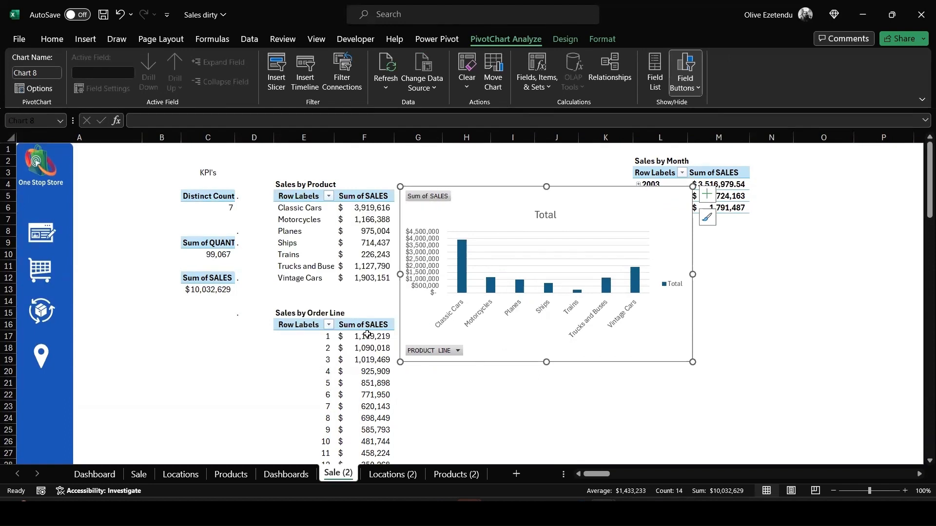
left_click(674, 289)
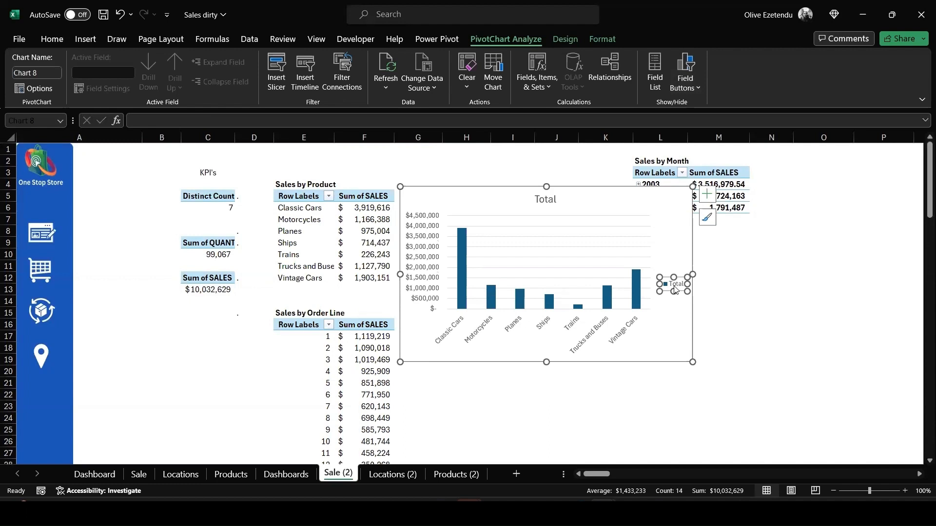
key("Delete")
left_click(550, 198)
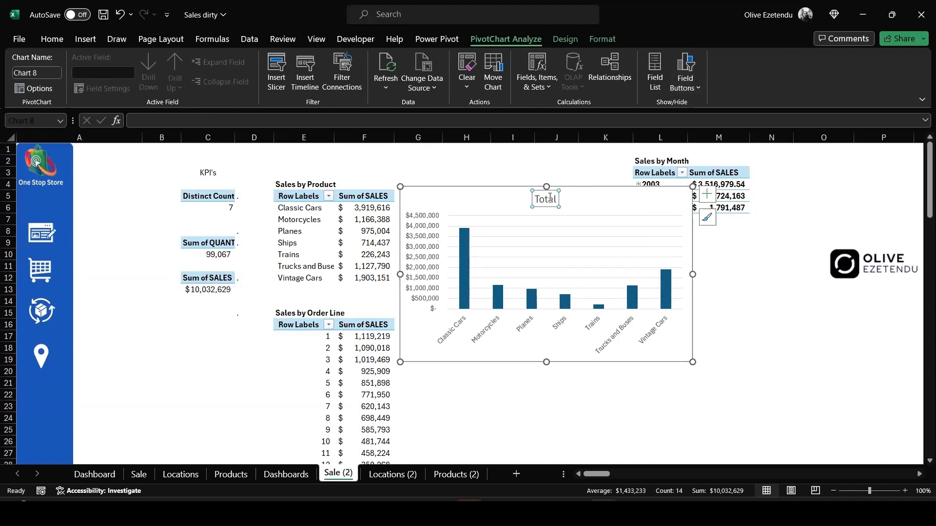
key("Delete")
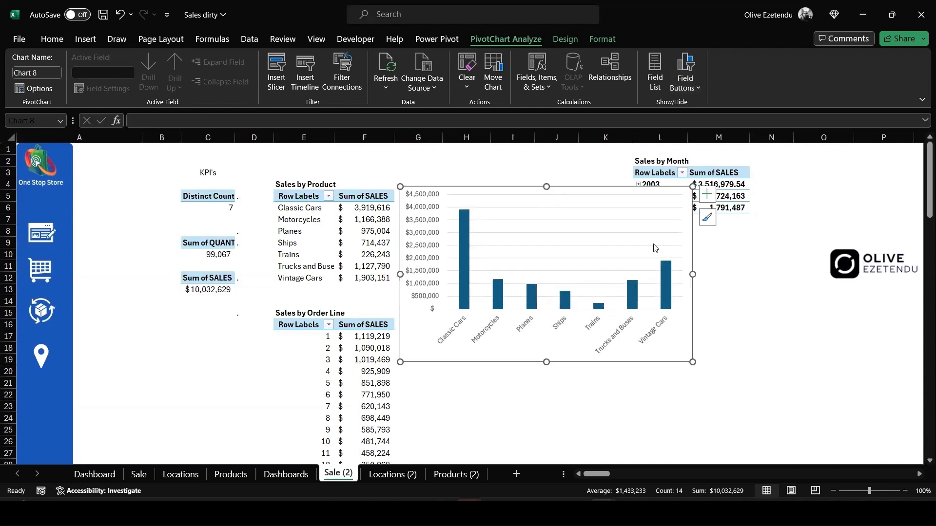
Set the chart's plot area to no fill and no border line
left_click(706, 195)
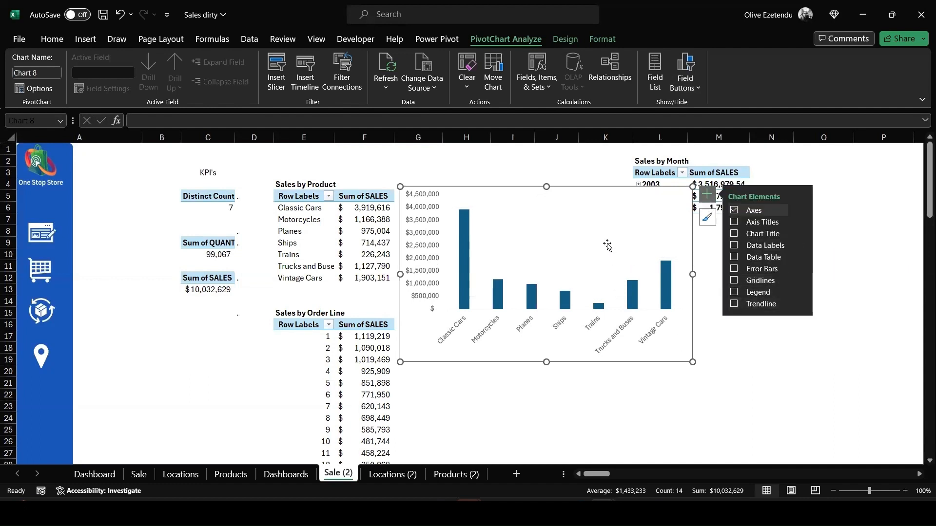
left_click(466, 259)
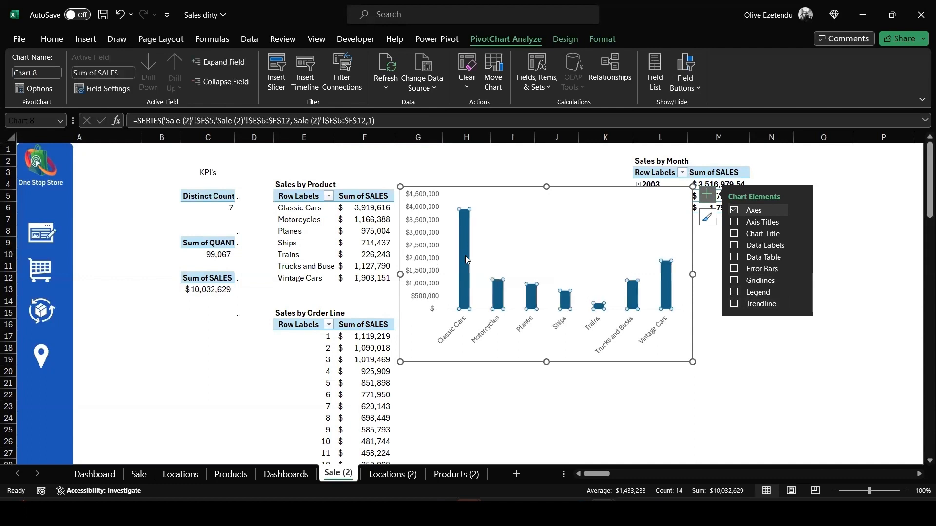
right_click(490, 239)
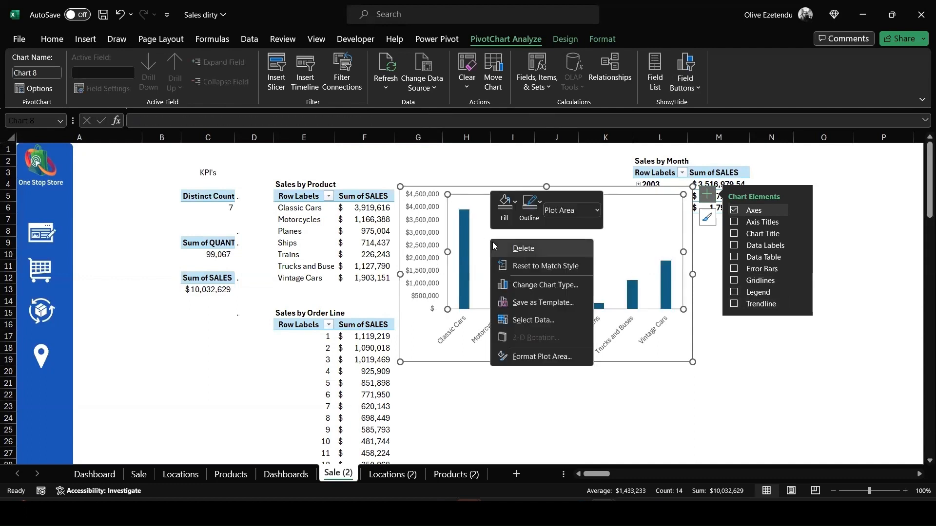
left_click(539, 361)
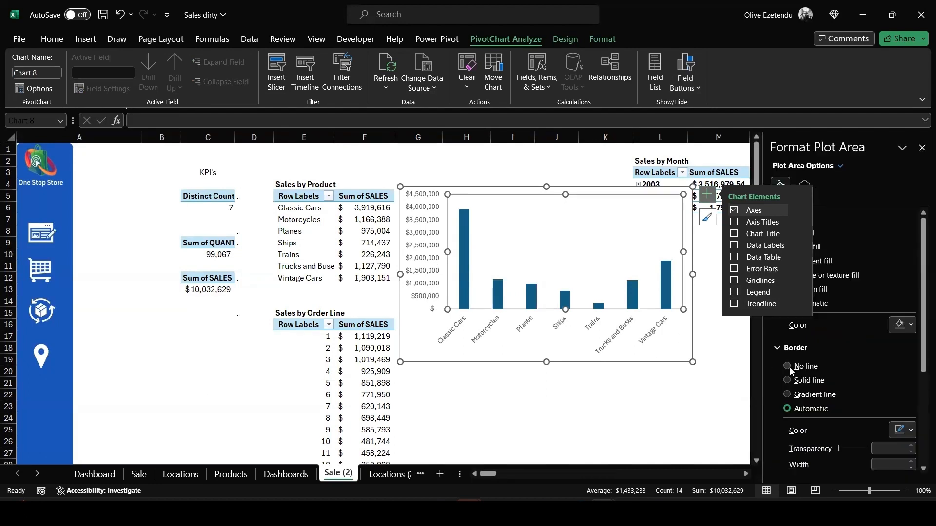
left_click(787, 366)
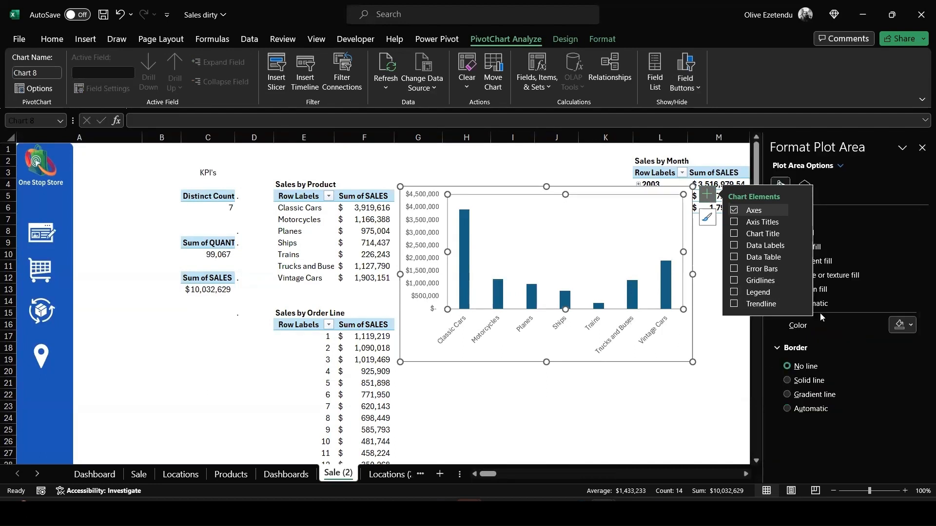
left_click(735, 334)
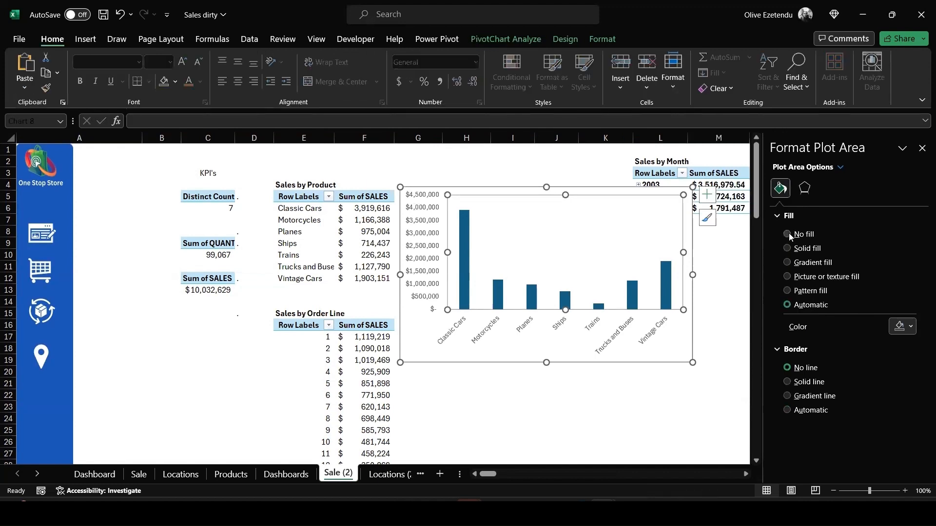
left_click(788, 234)
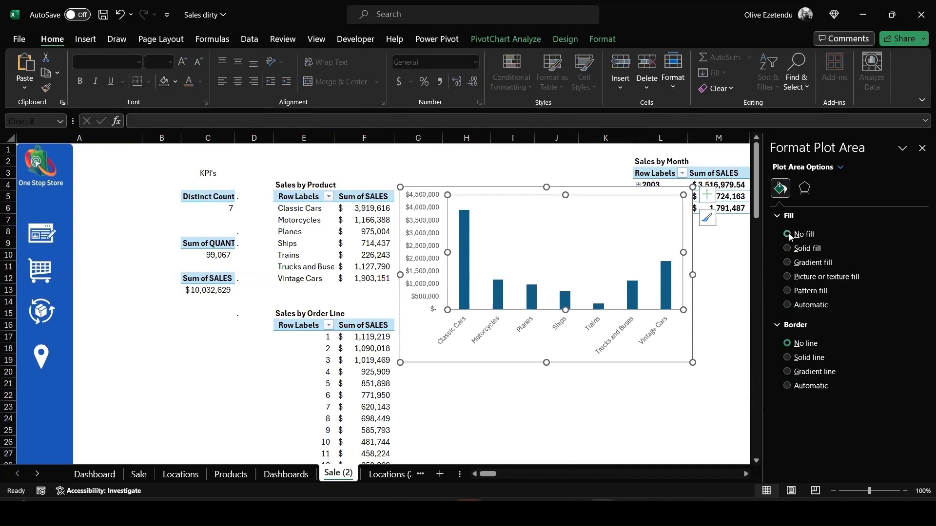
Fill the column series with the custom color #bad88a
left_click(463, 247)
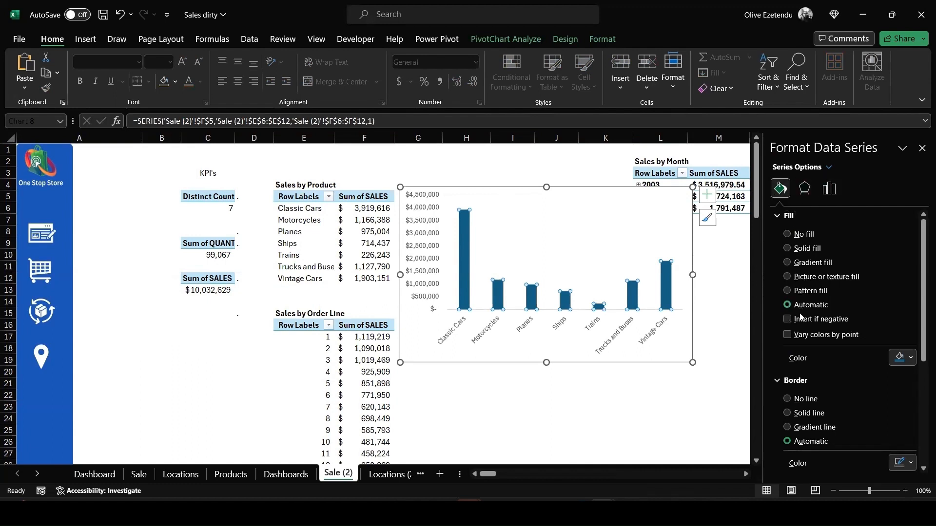
scroll(823, 311, "down", 1)
left_click(911, 328)
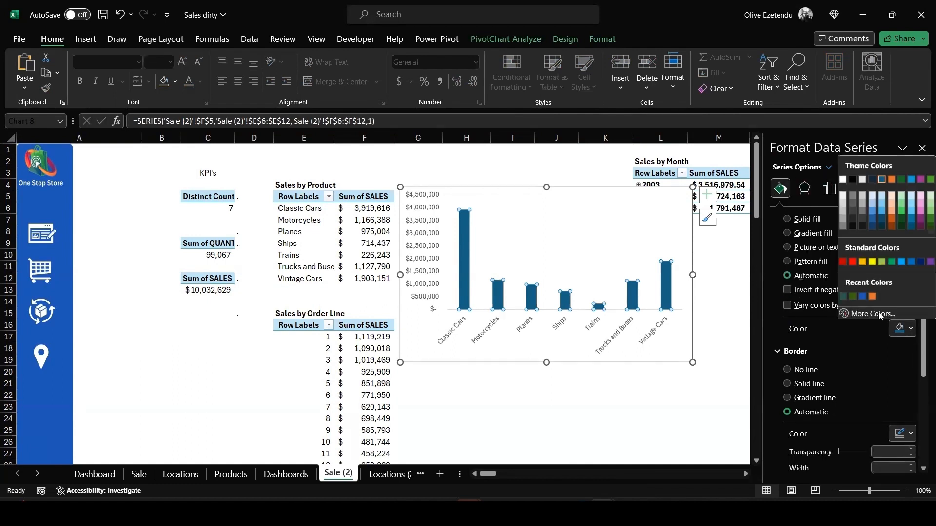
left_click(866, 315)
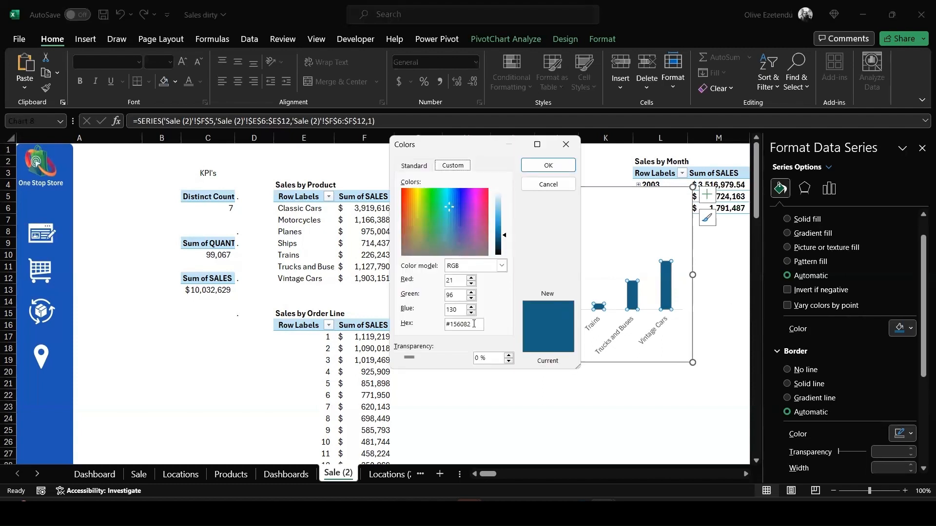
left_click_drag(473, 325, 436, 321)
type("#bad88a")
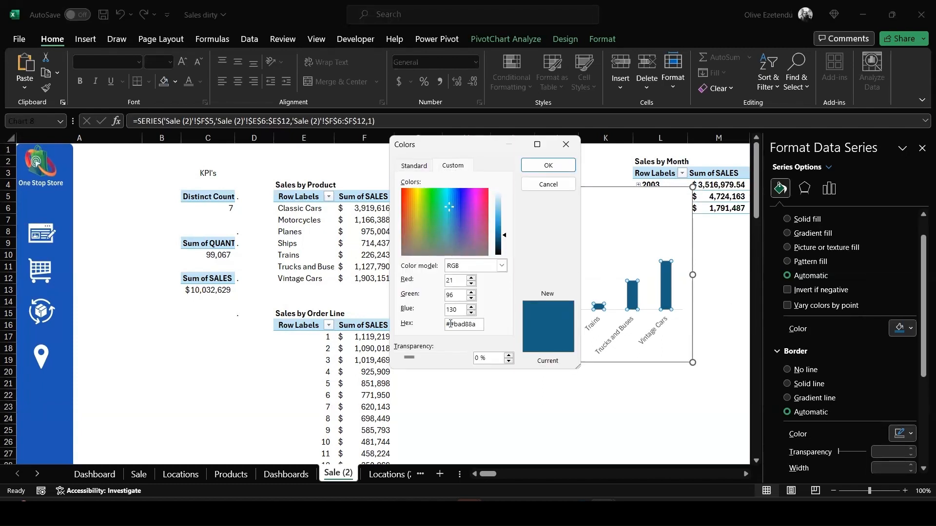
left_click(542, 165)
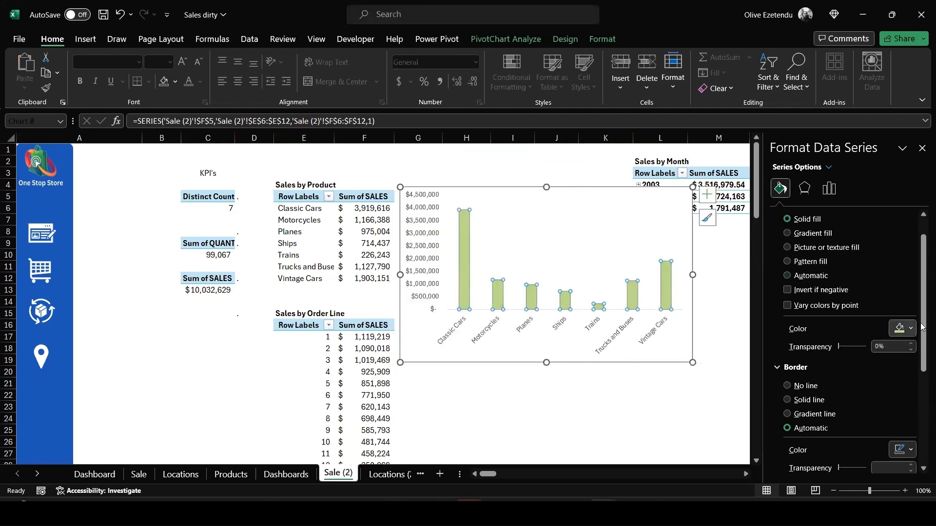
Set the column series gap width to 65%
left_click(829, 189)
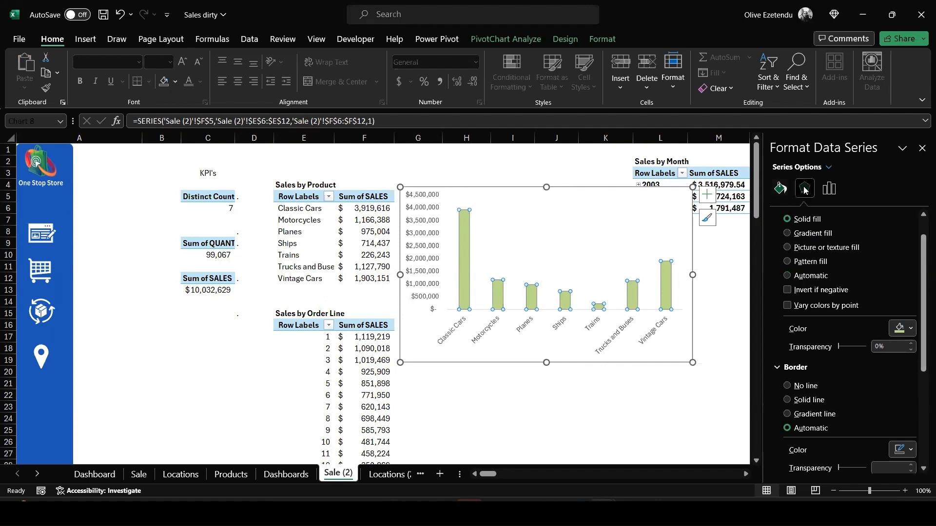
left_click_drag(844, 293, 839, 294)
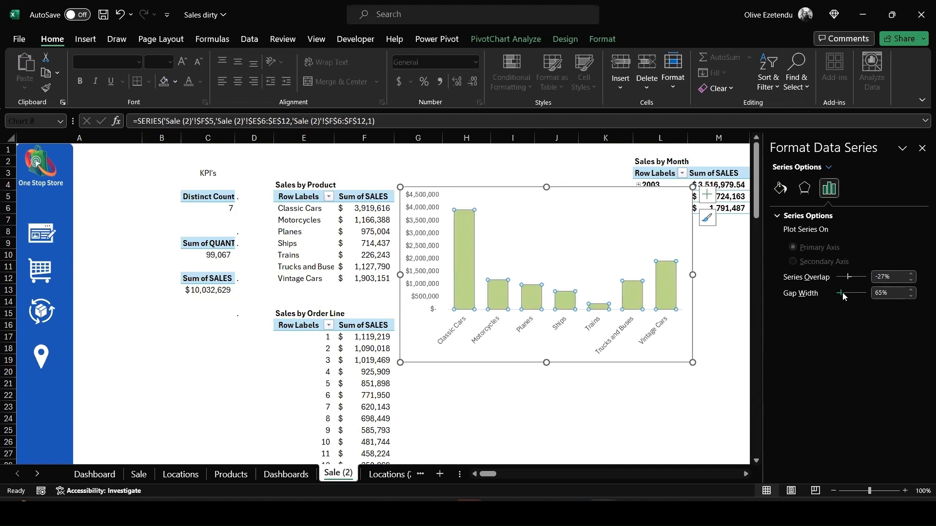
Widen the chart slightly and stretch its plot area upward
left_click_drag(693, 275, 720, 276)
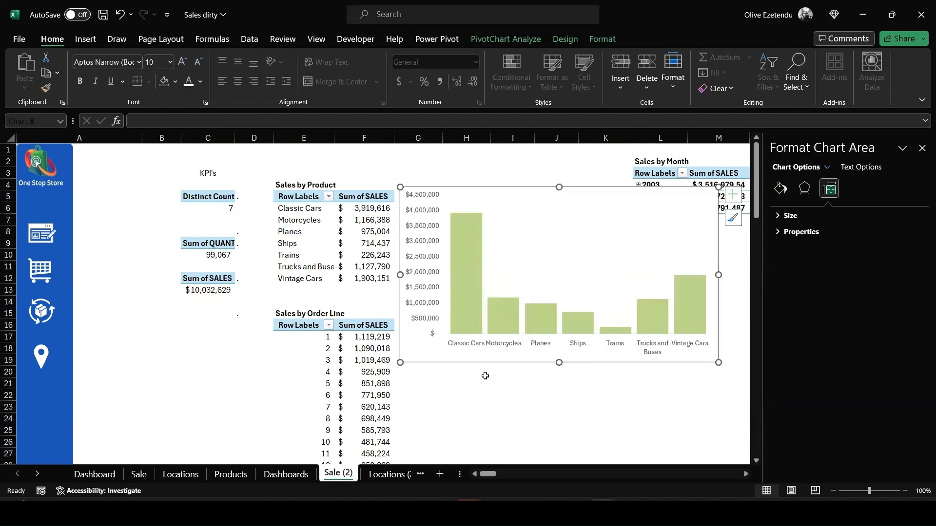
left_click(577, 223)
left_click_drag(580, 177, 580, 163)
Insert a clustered column chart from the Sales by Order Line pivot table and place it below the product chart
scroll(313, 316, "down", 2)
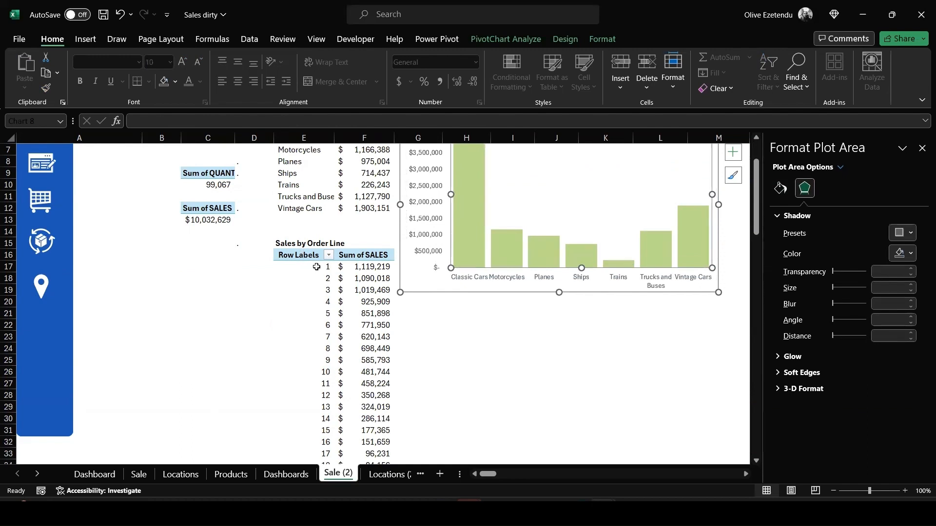
mouse_move(316, 267)
left_mouse_down()
mouse_move(312, 459)
mouse_move(370, 365)
mouse_move(389, 470)
mouse_move(396, 424)
mouse_move(384, 431)
left_mouse_up()
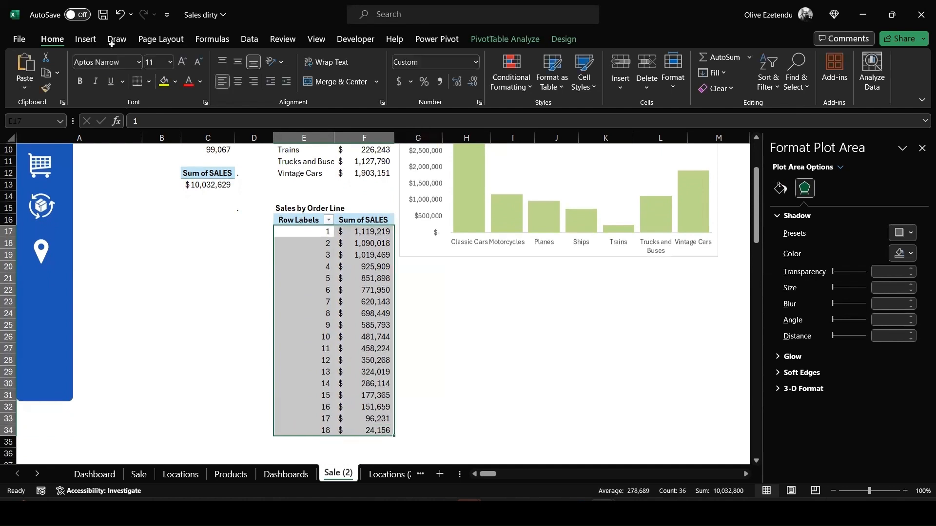
left_click(84, 39)
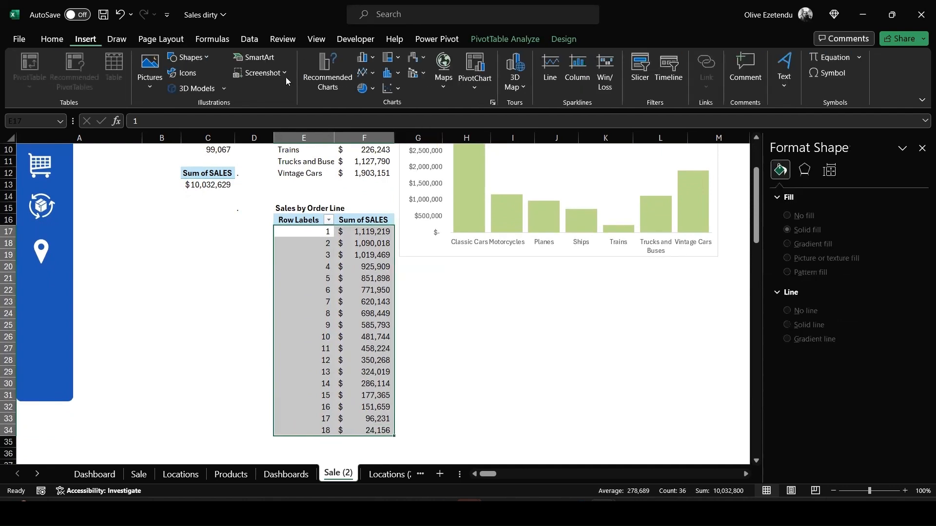
left_click(374, 58)
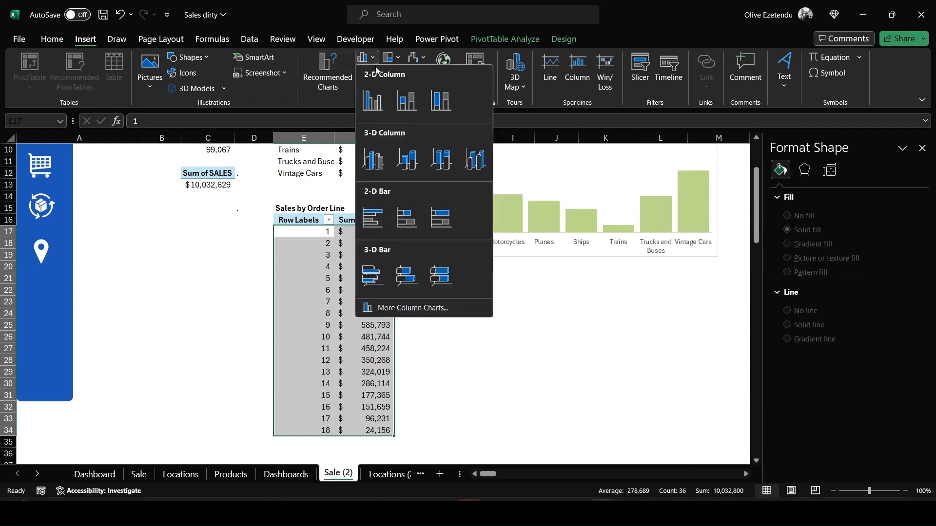
left_click(401, 183)
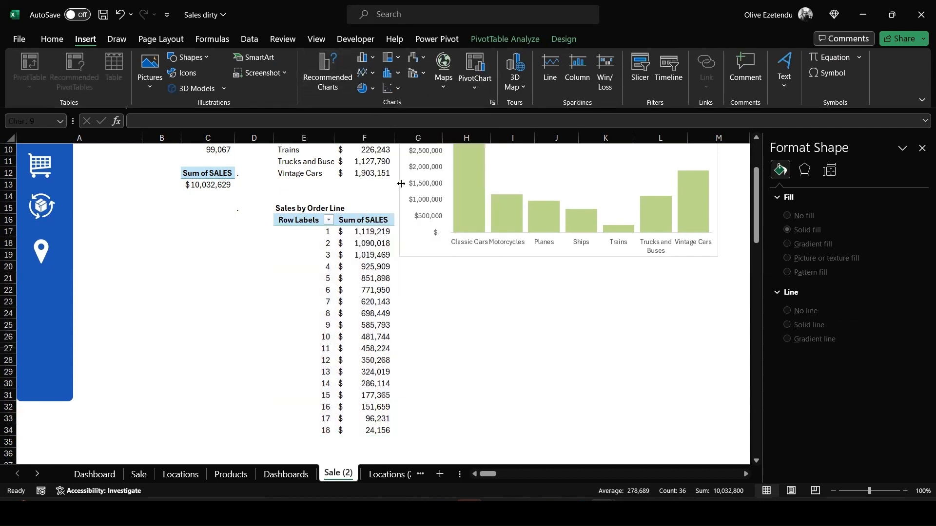
left_click_drag(358, 223, 550, 283)
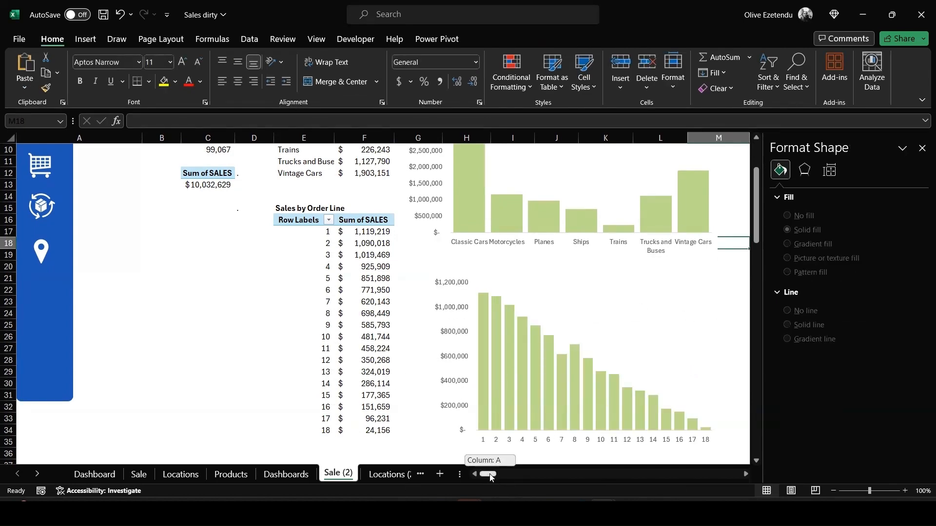
Insert a 2-D line chart from the Sales by Month pivot table and place it beside that table
mouse_move(491, 477)
left_mouse_down()
mouse_move(519, 477)
mouse_move(496, 480)
left_mouse_up()
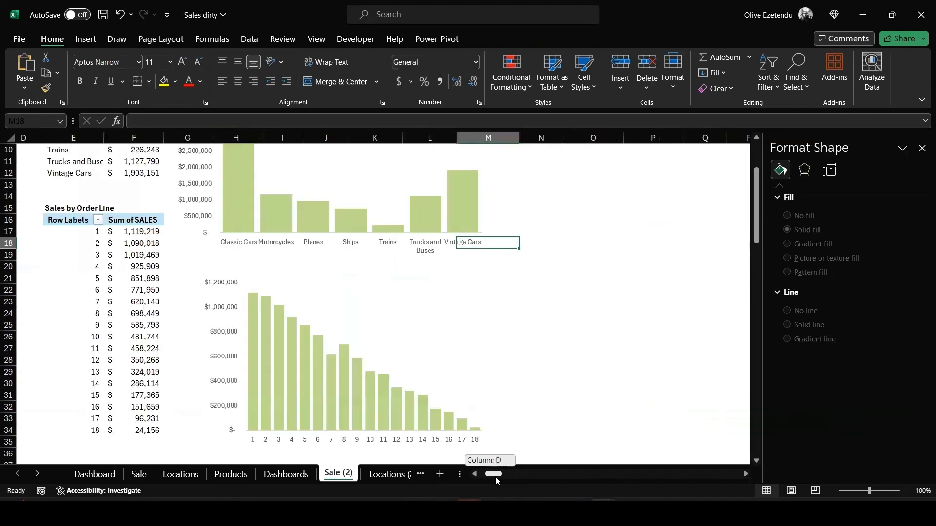
scroll(566, 410, "up", 3)
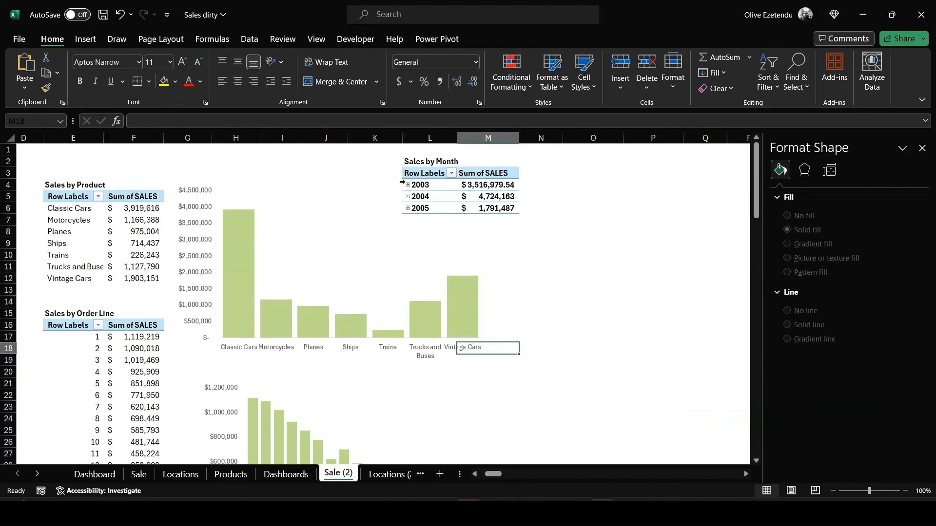
left_click_drag(403, 185, 404, 209)
left_click(84, 40)
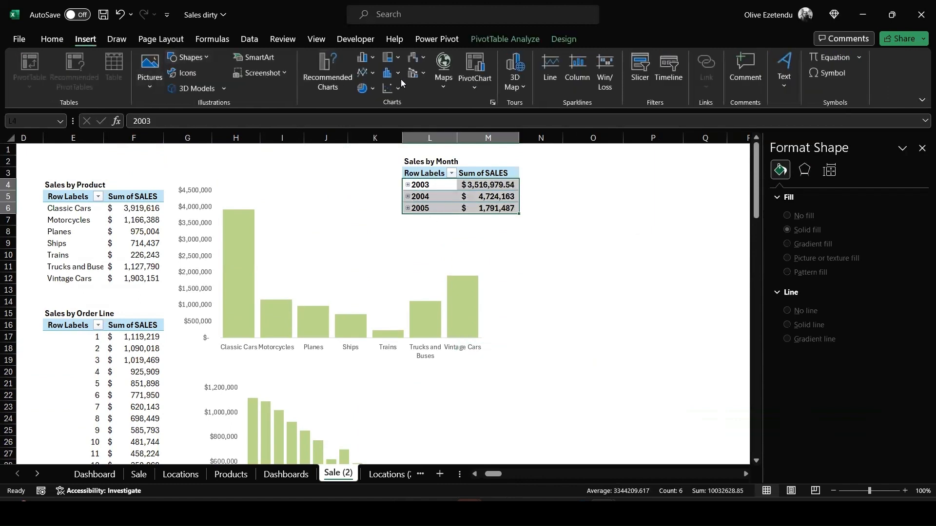
left_click(372, 75)
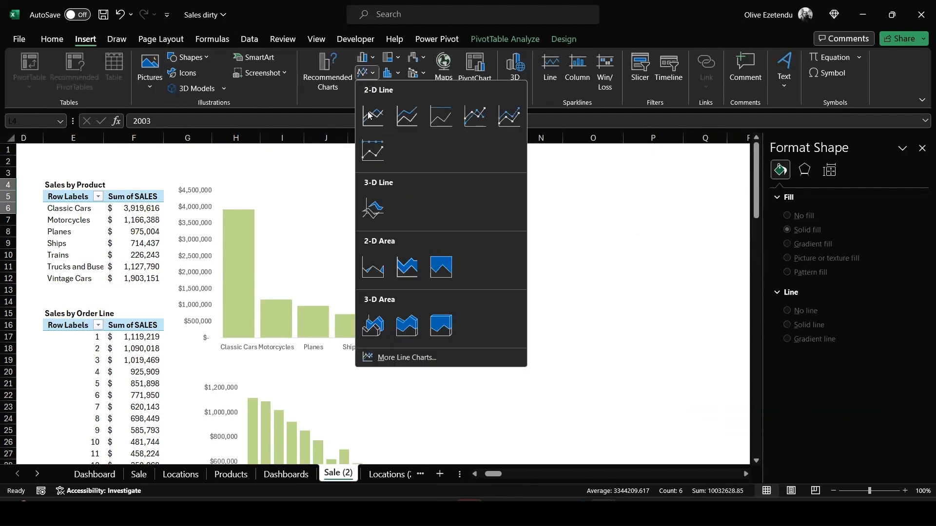
left_click(373, 116)
left_click_drag(443, 236, 718, 189)
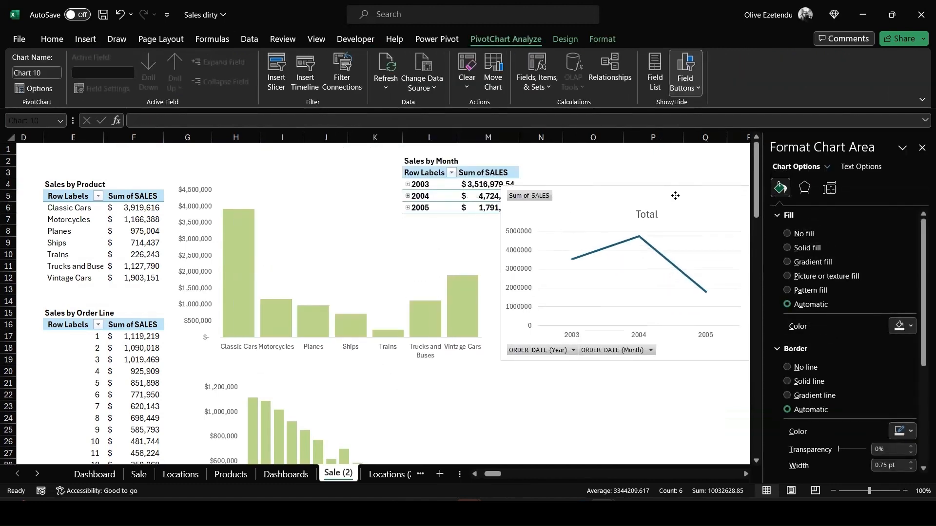
Expand the 2003 and 2004 year groups in the Sales by Month pivot table and move the product chart left
left_click(408, 185)
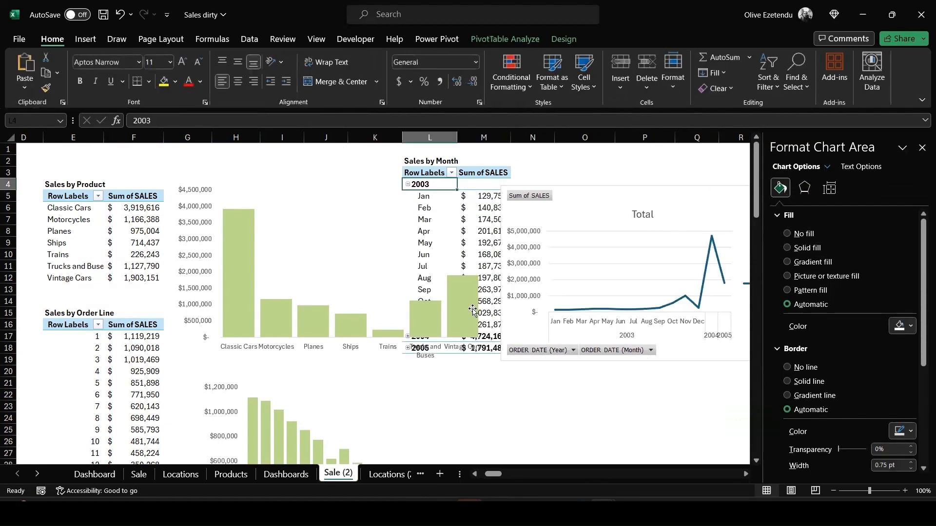
left_click_drag(278, 213, 148, 193)
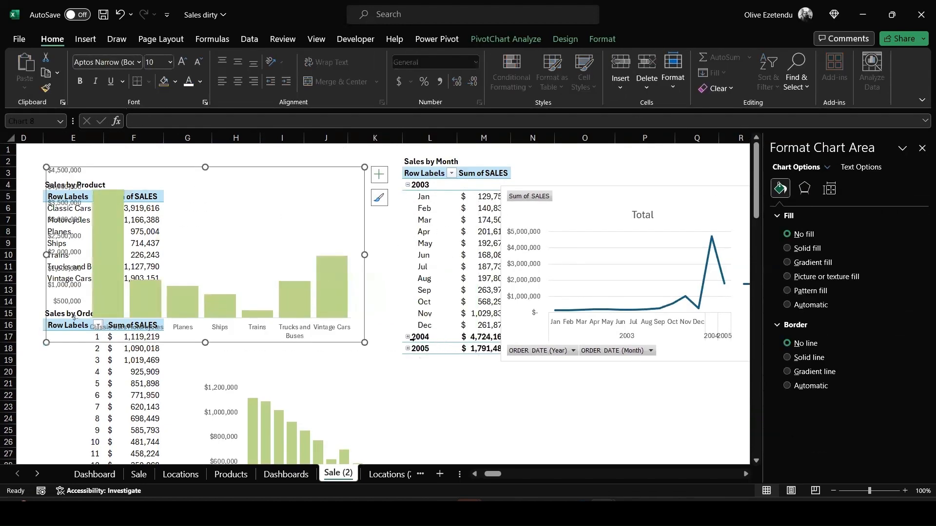
left_click(407, 338)
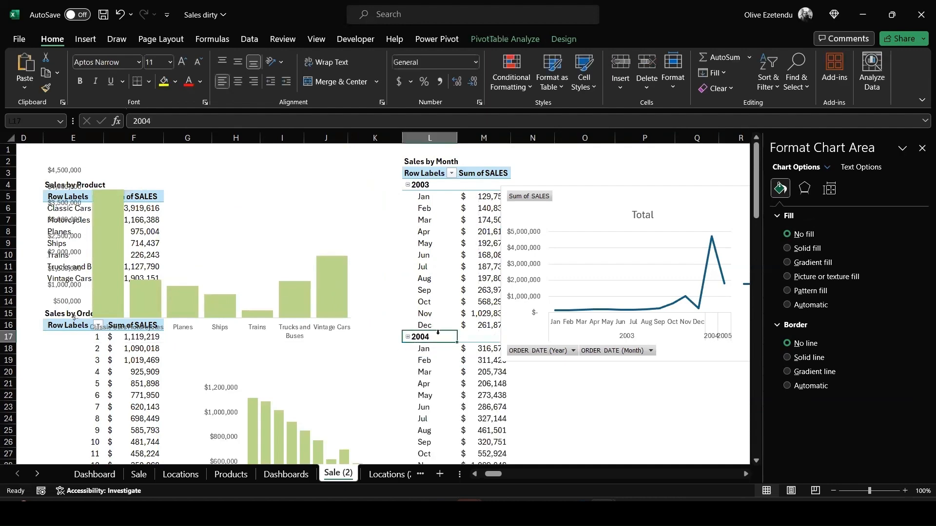
Move the order line chart to the left and expand the 2005 year group
scroll(429, 339, "down", 4)
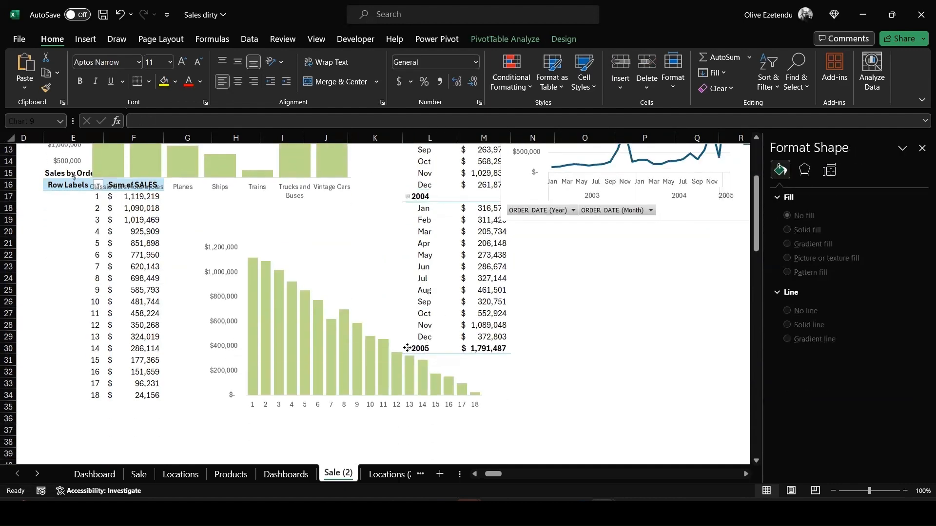
left_click(407, 348)
left_click(315, 281)
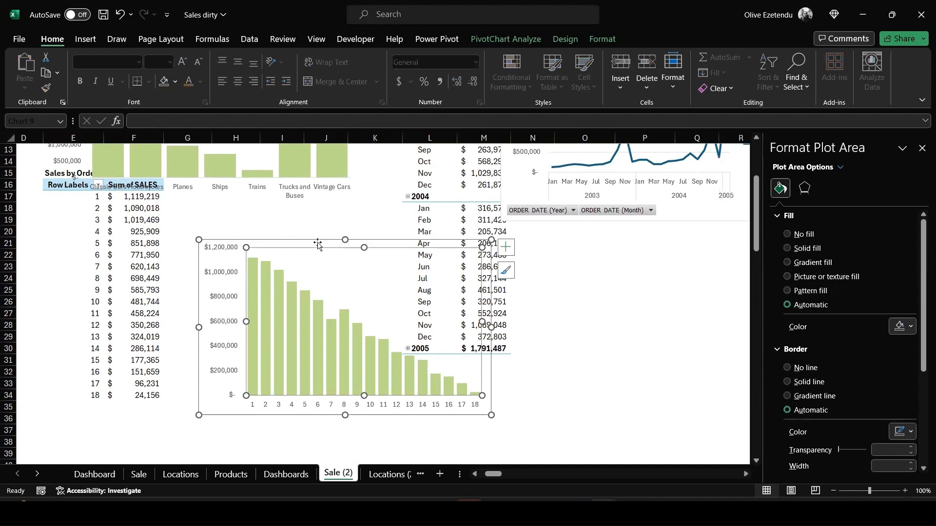
left_click_drag(318, 244, 129, 274)
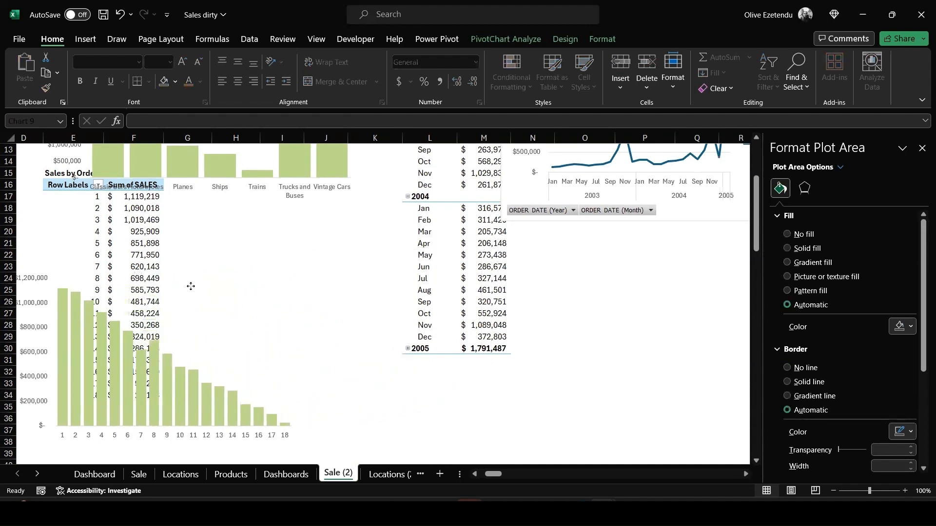
left_click(408, 349)
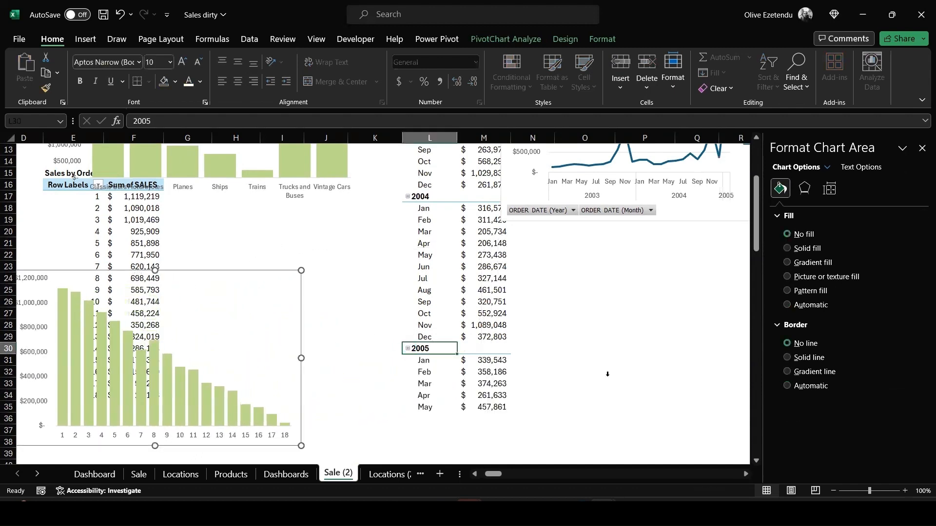
Reposition the line chart over the Sales by Month table and widen it on both sides
scroll(646, 371, "up", 4)
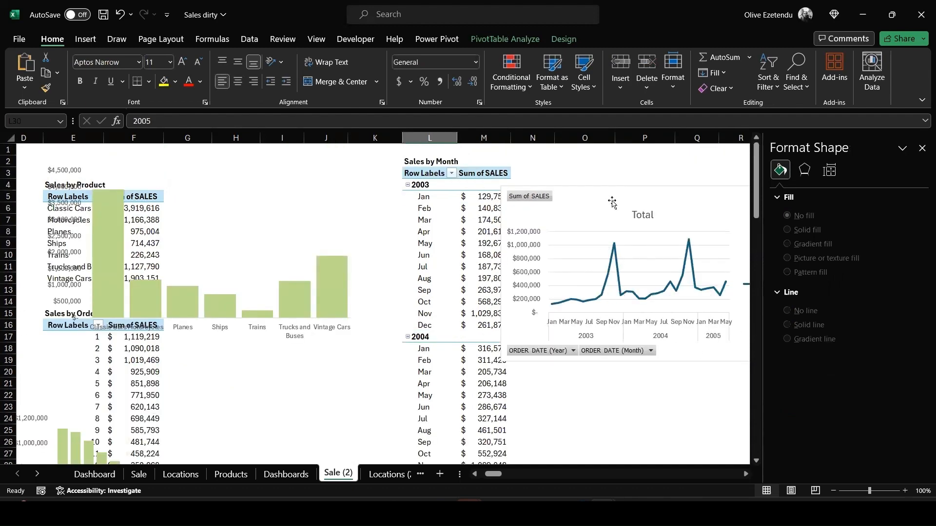
left_click_drag(609, 201, 507, 201)
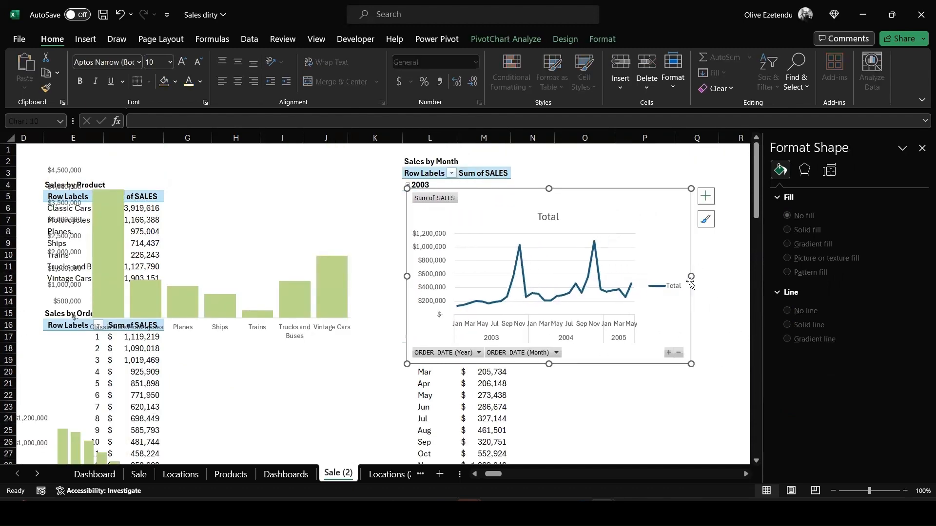
left_click_drag(691, 278, 729, 277)
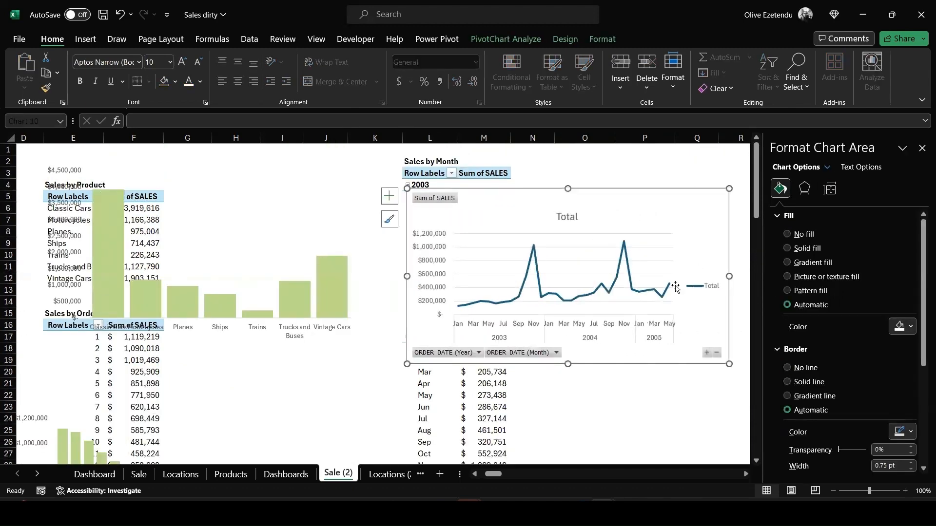
left_click_drag(407, 277, 357, 277)
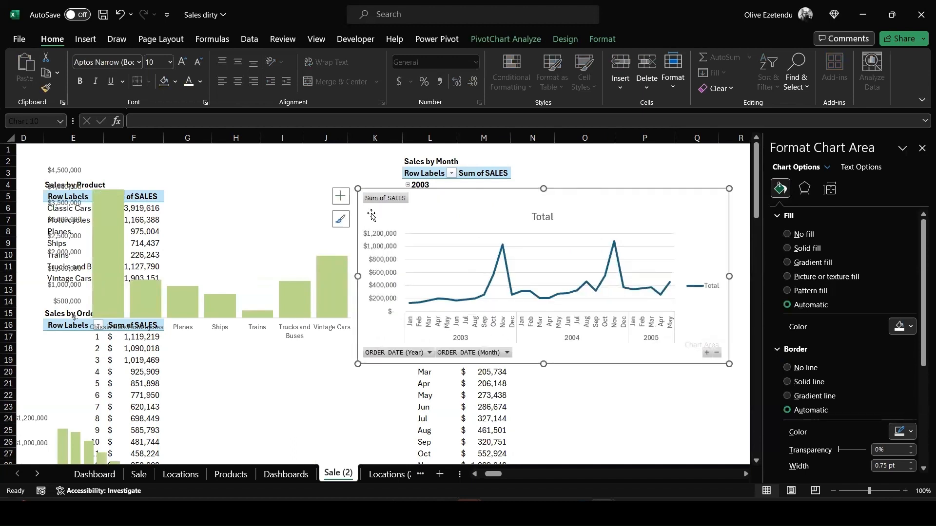
Hide all field buttons on the line chart and delete its legend and title
right_click(384, 200)
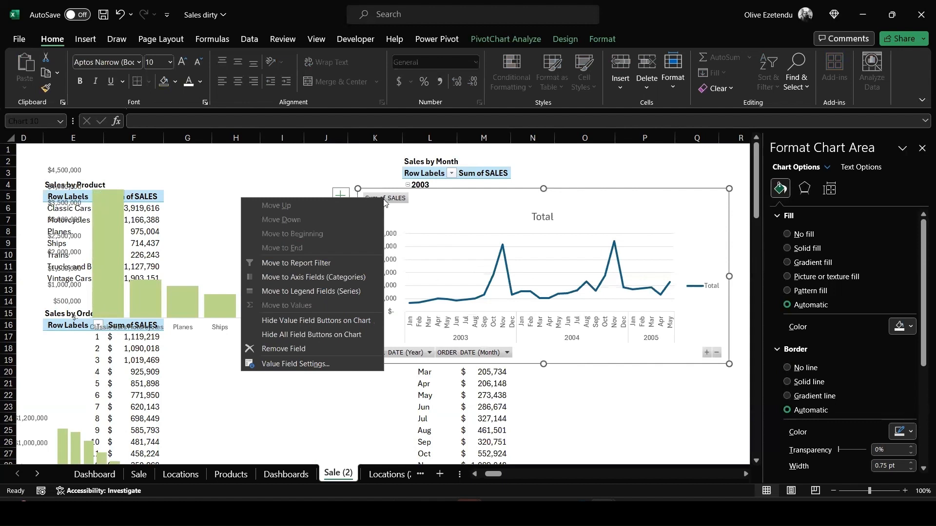
left_click(294, 335)
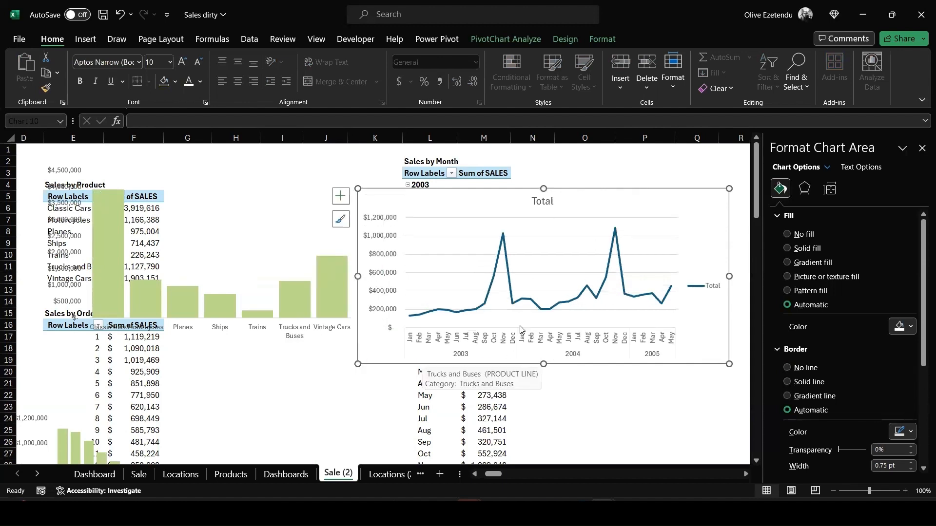
left_click(708, 286)
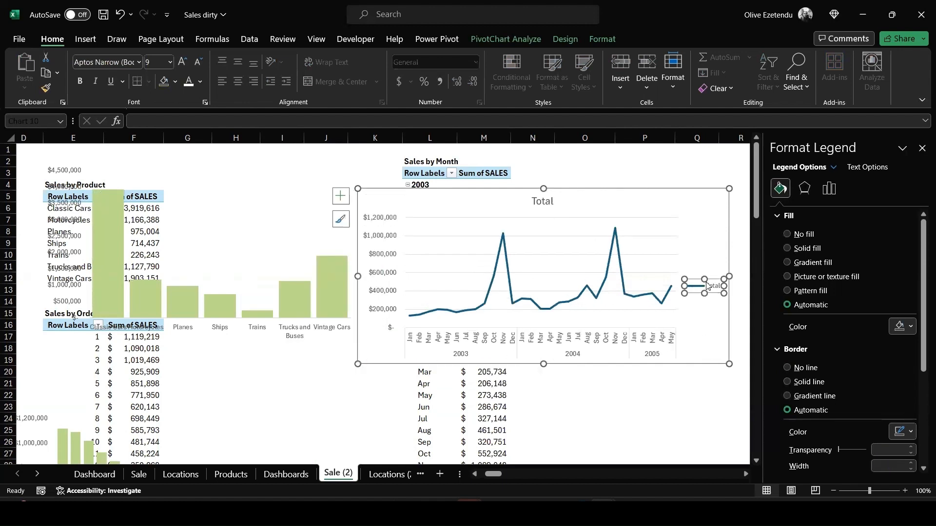
key("Delete")
left_click(543, 201)
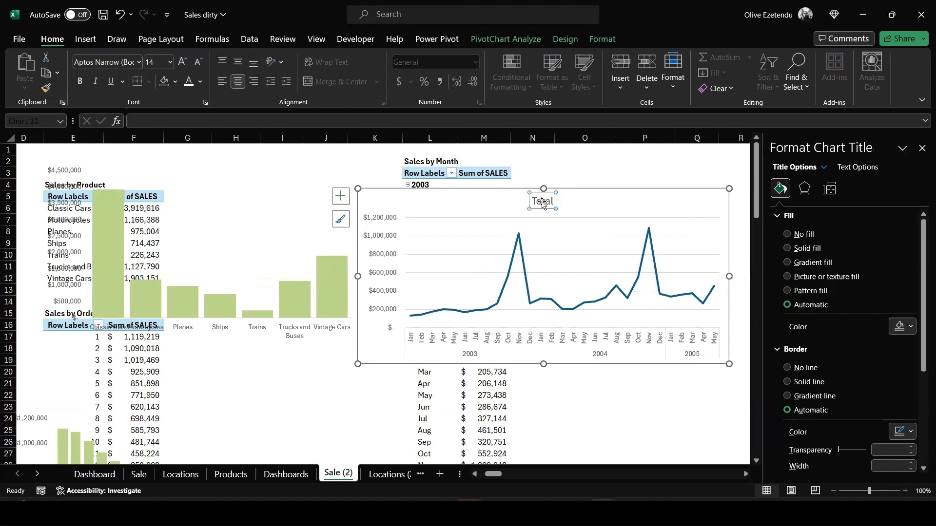
key("Delete")
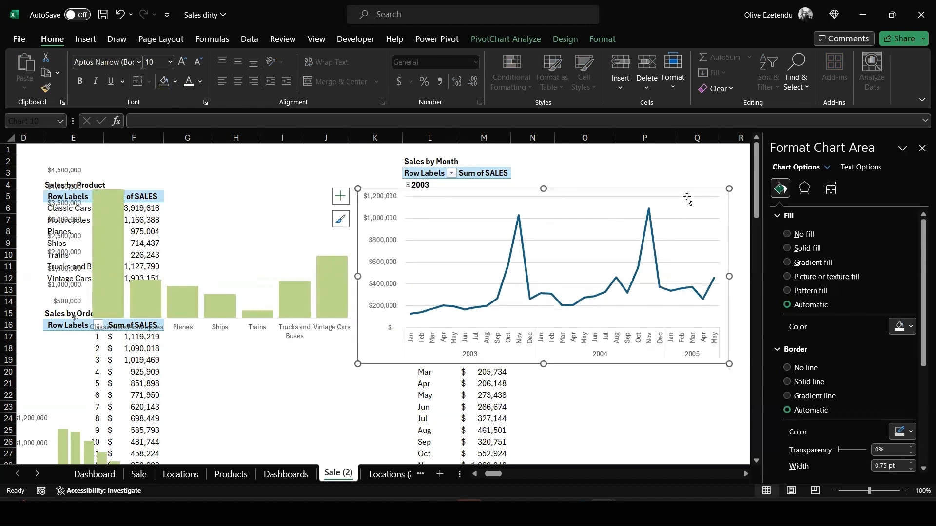
Shift the line chart slightly to the left
left_click(670, 199)
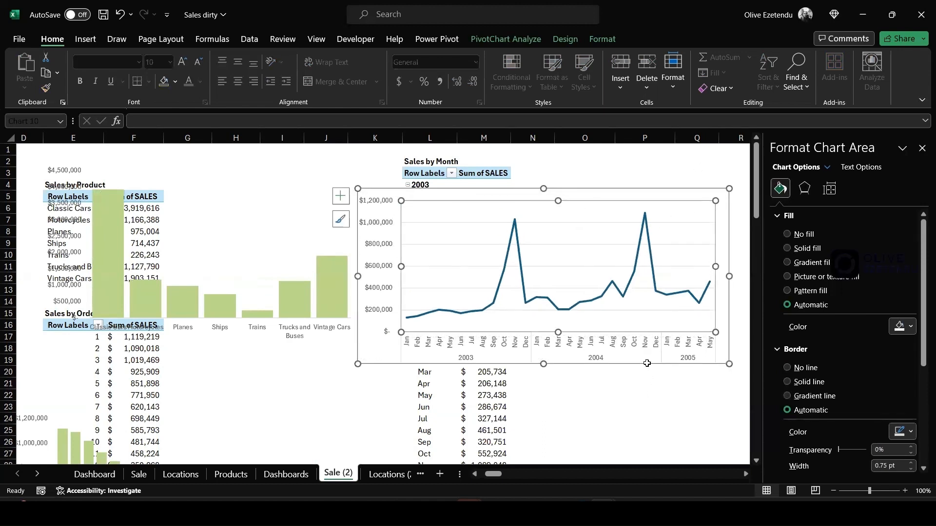
left_click_drag(642, 364, 590, 366)
left_click(690, 198)
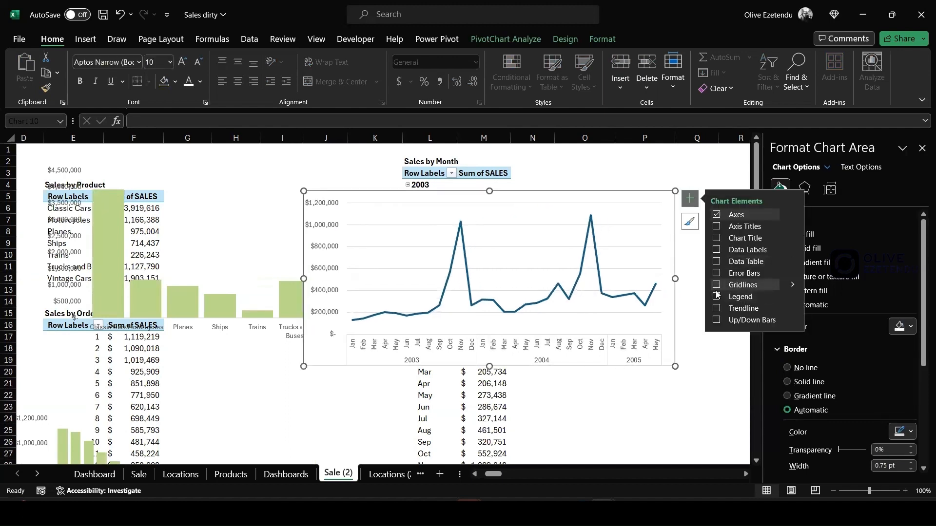
Color the line series light green and make it a smoothed line
left_click(460, 226)
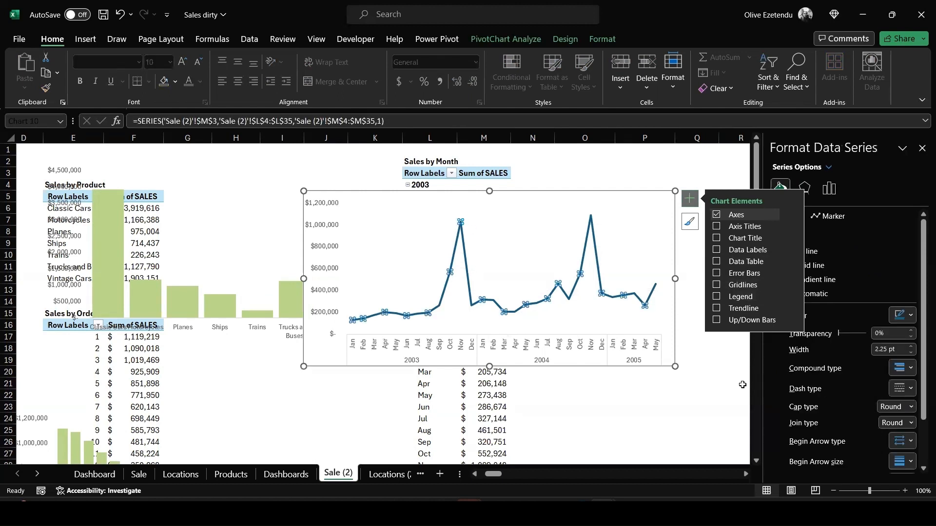
left_click(902, 315)
left_click(843, 465)
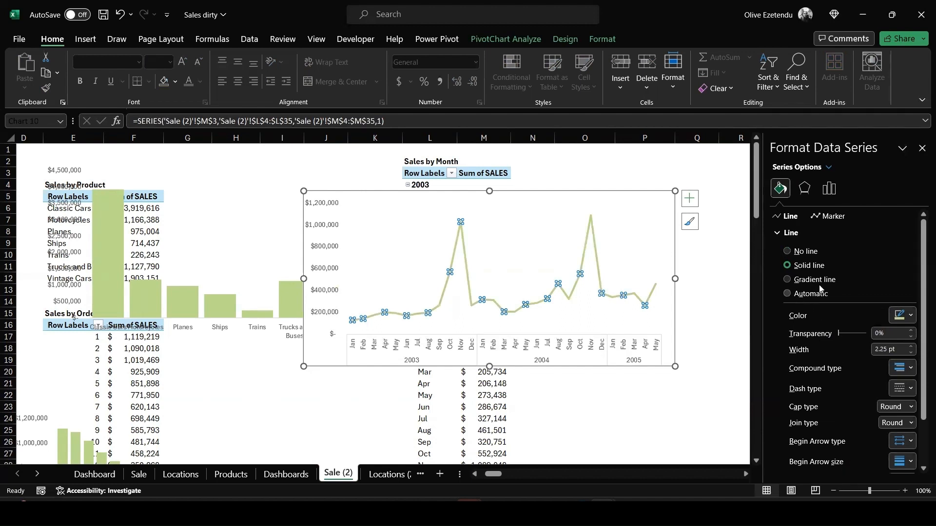
scroll(836, 282, "down", 3)
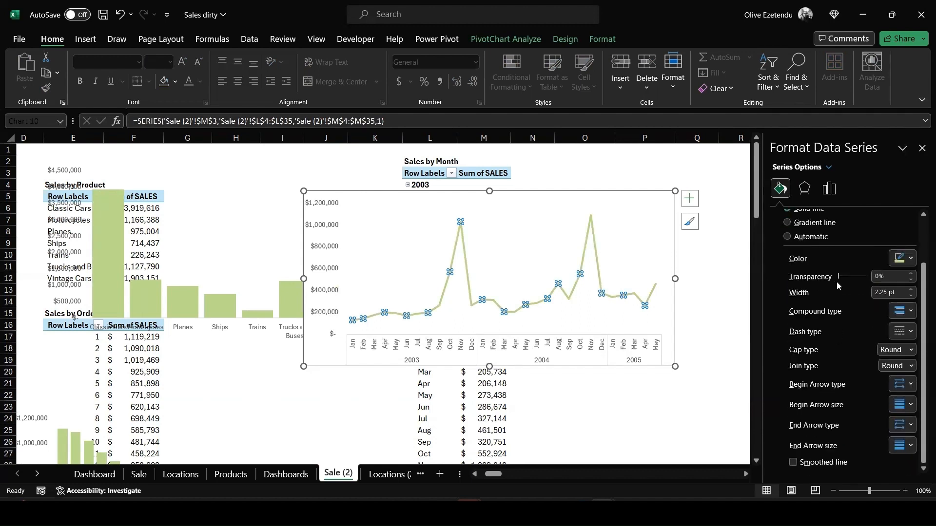
left_click(793, 463)
Set the line chart's plot area and chart area to no fill and remove the chart border line
left_click(653, 217)
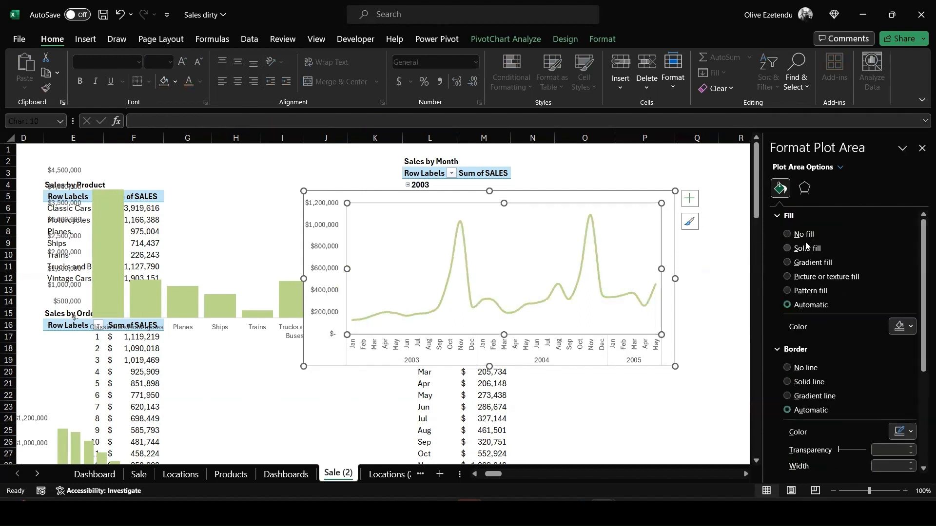
left_click(789, 234)
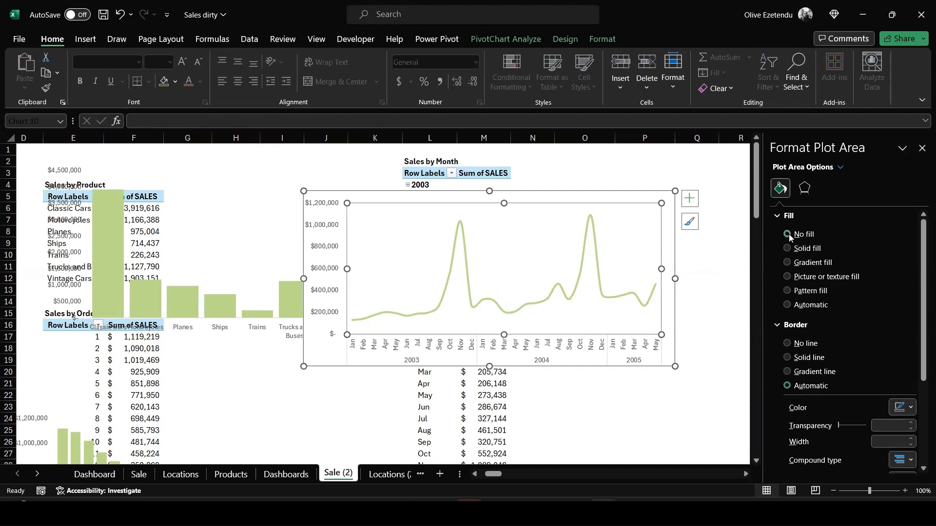
left_click(668, 218)
left_click(788, 234)
left_click(787, 343)
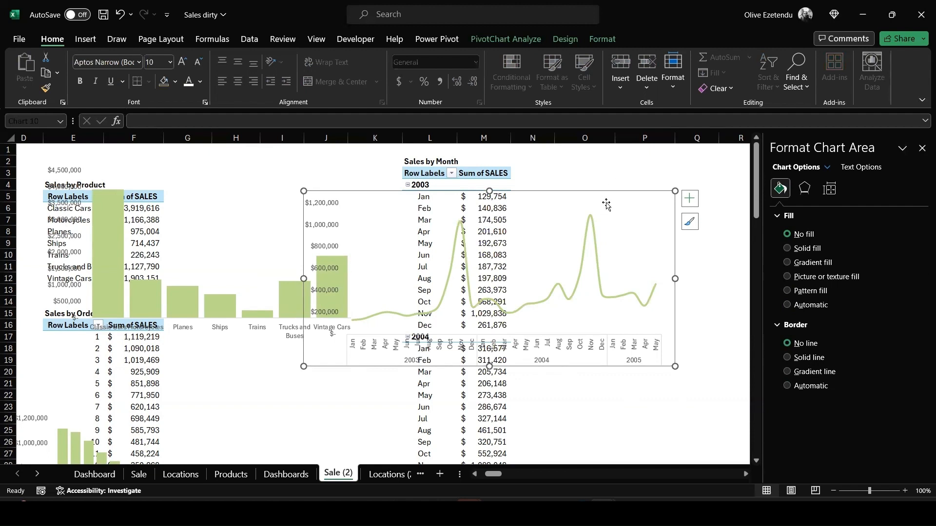
Move the line chart onto the Dashboards sheet and place it inside the Sales by Month card
left_click(662, 204)
left_click_drag(636, 194, 720, 192)
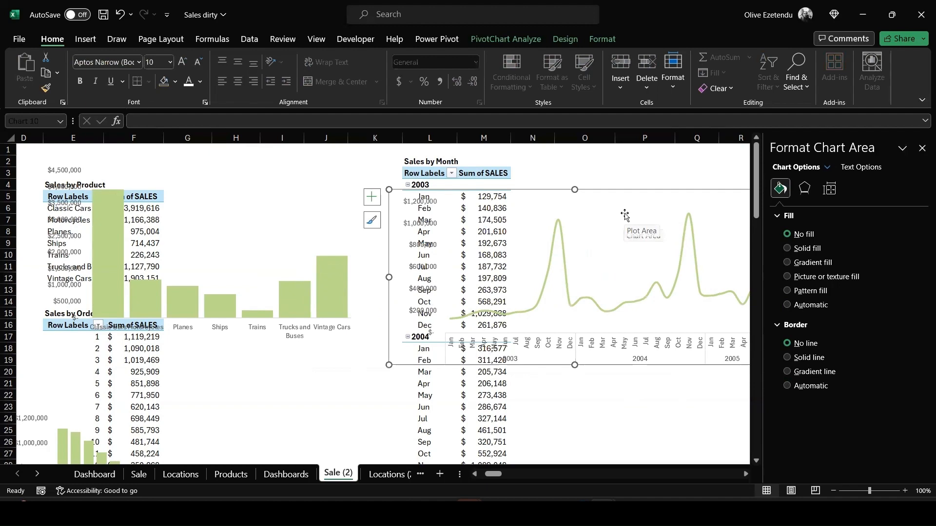
key("Delete")
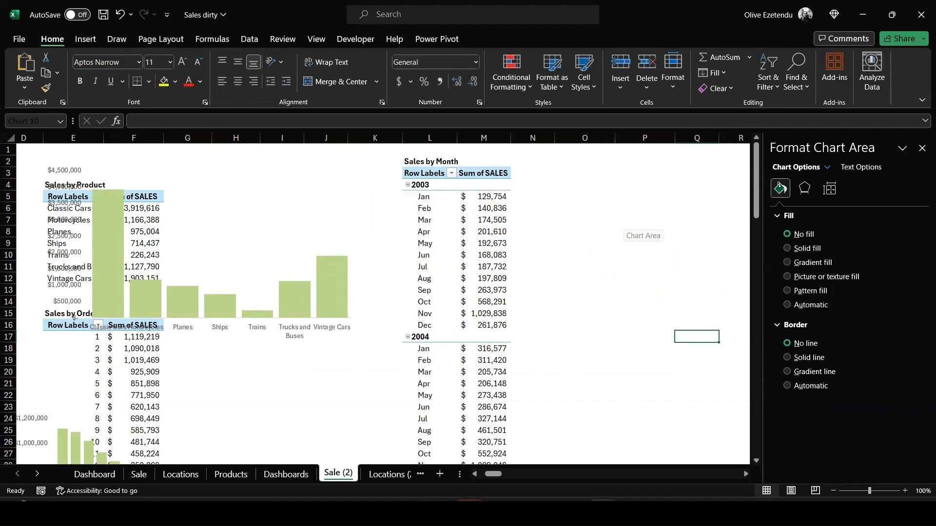
left_click(287, 474)
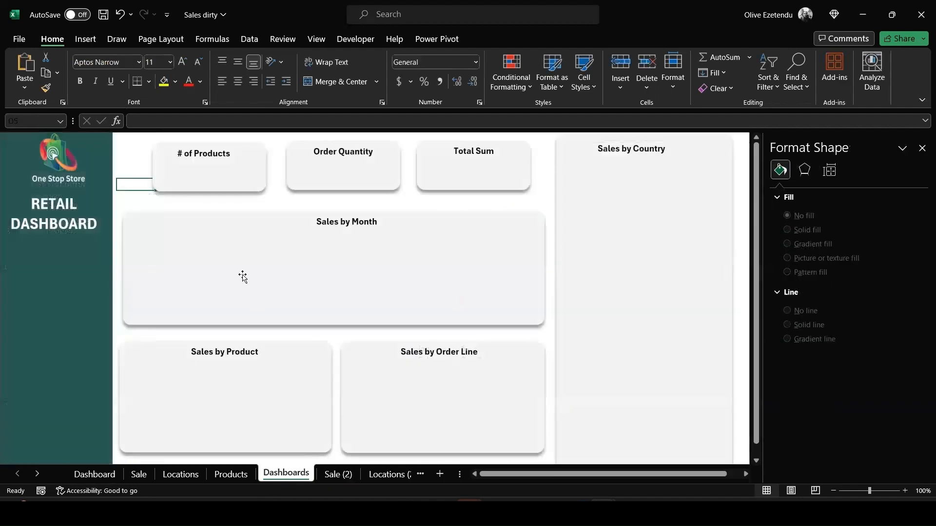
key("ctrl+v")
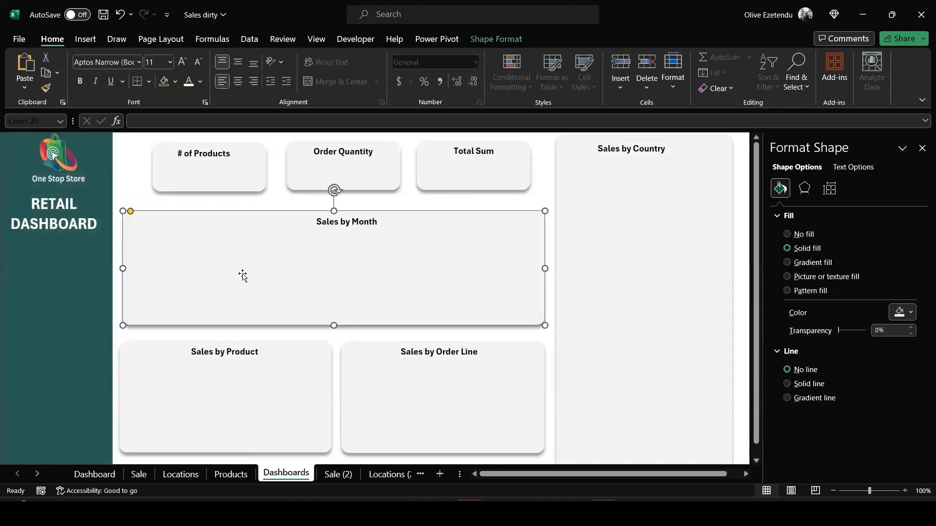
left_click_drag(309, 388, 311, 320)
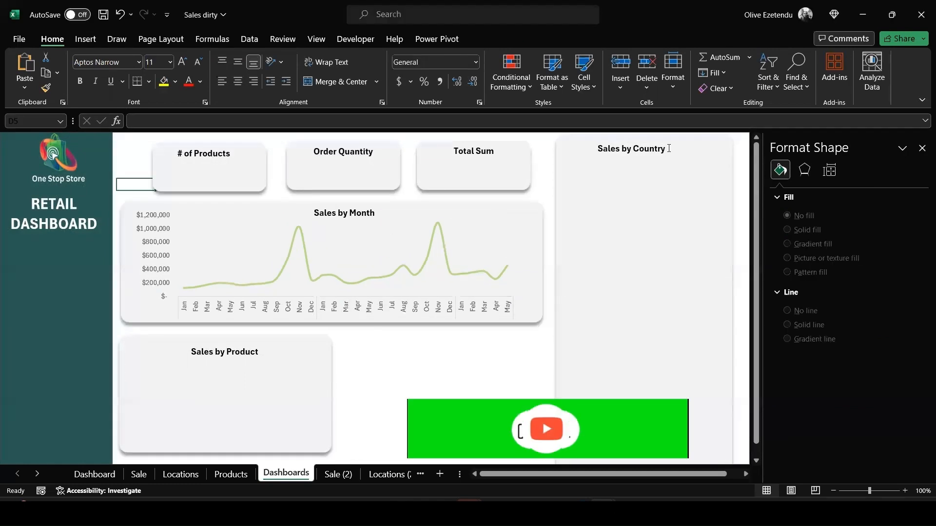
Retitle the tall card on the right as Sales by Order Line
left_click(669, 149)
left_click_drag(669, 148, 641, 146)
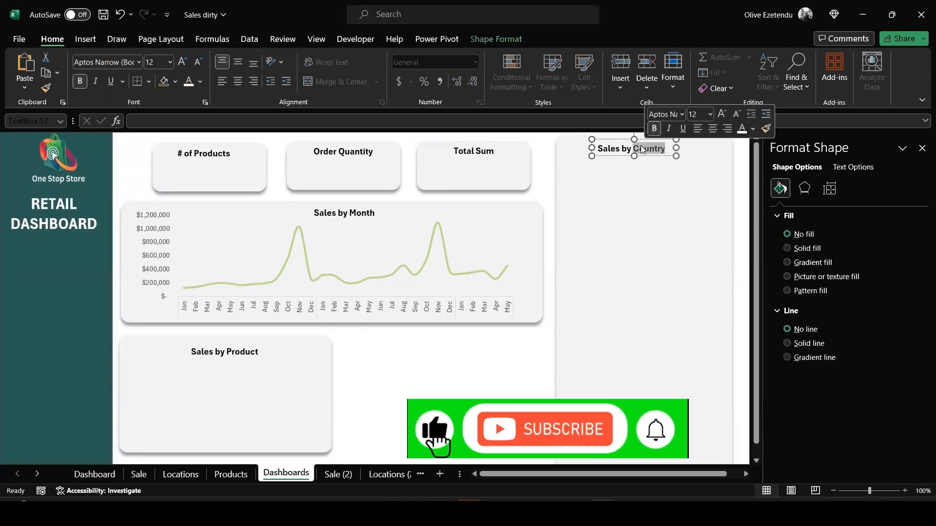
type("oRDER")
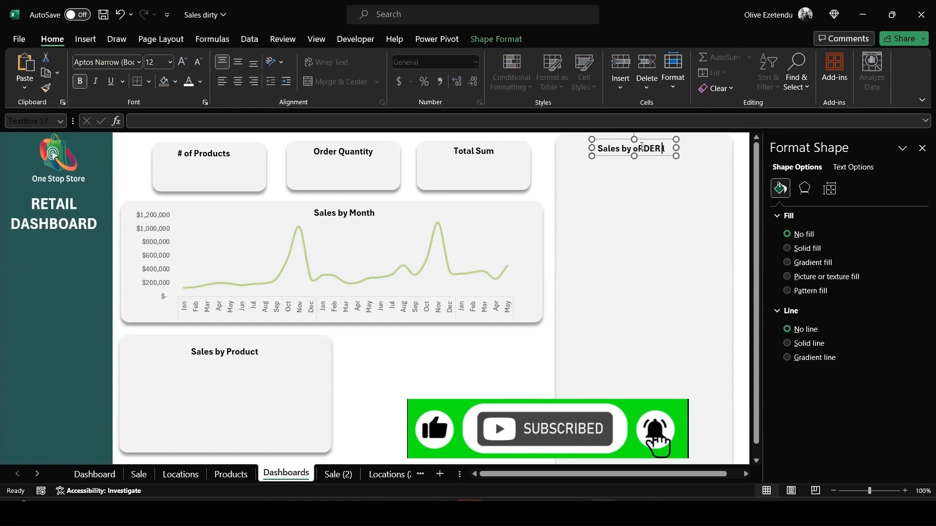
type(" lIN")
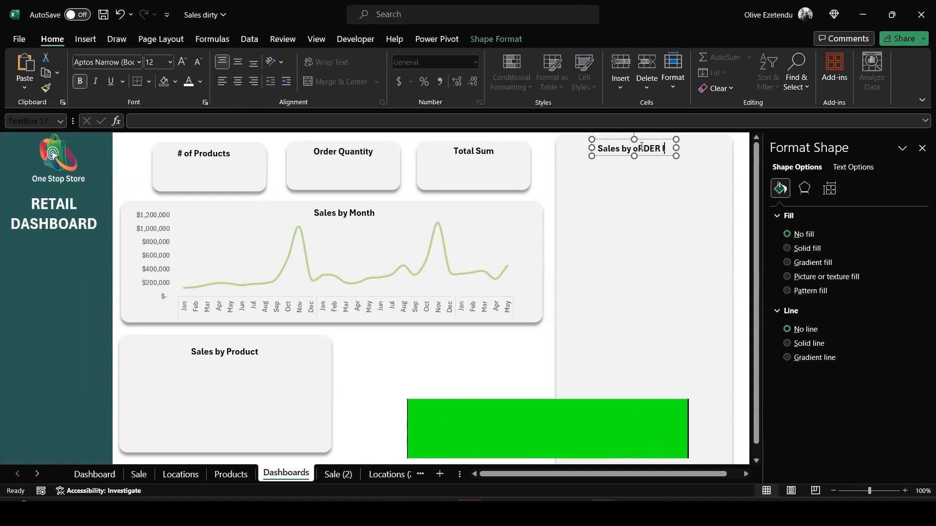
key("BackSpace")
key("BackSpace")
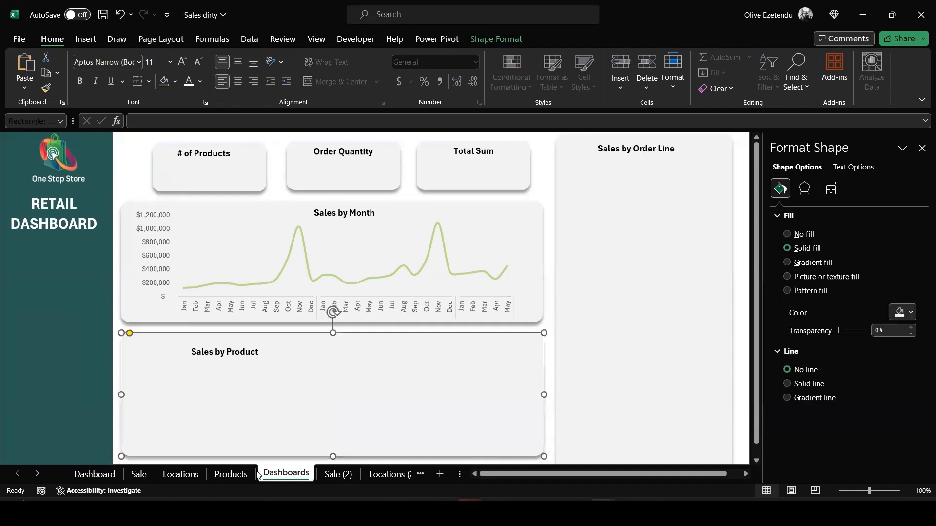
Move the product column chart onto the dashboard and fit it inside the Sales by Product card
left_click(343, 475)
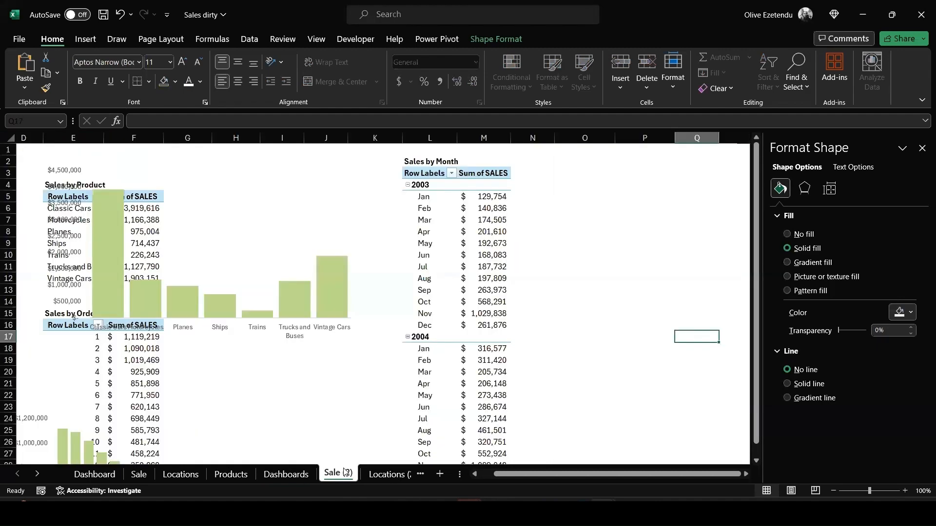
left_click(291, 226)
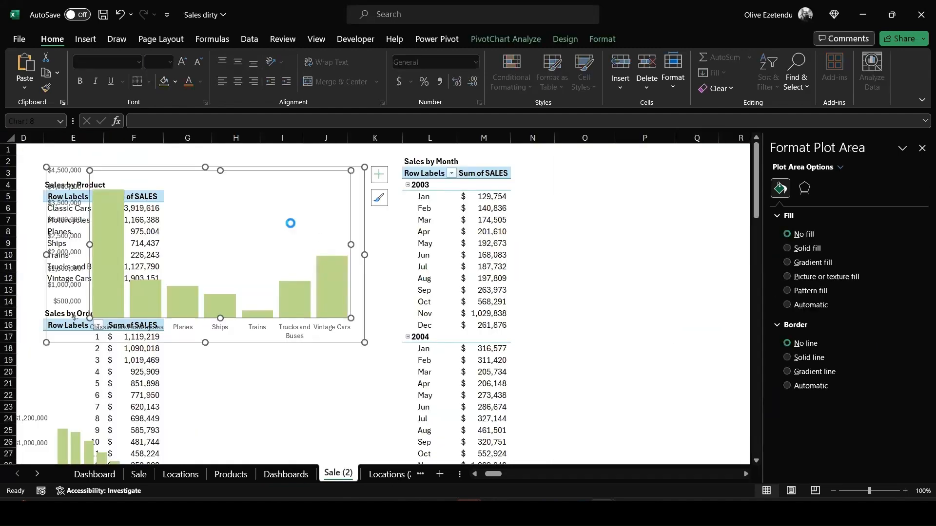
key("Delete")
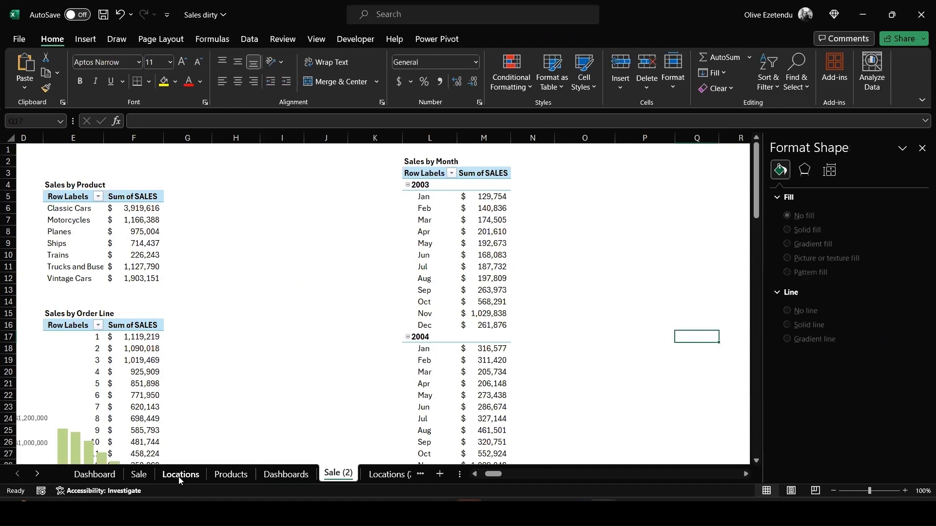
left_click(285, 475)
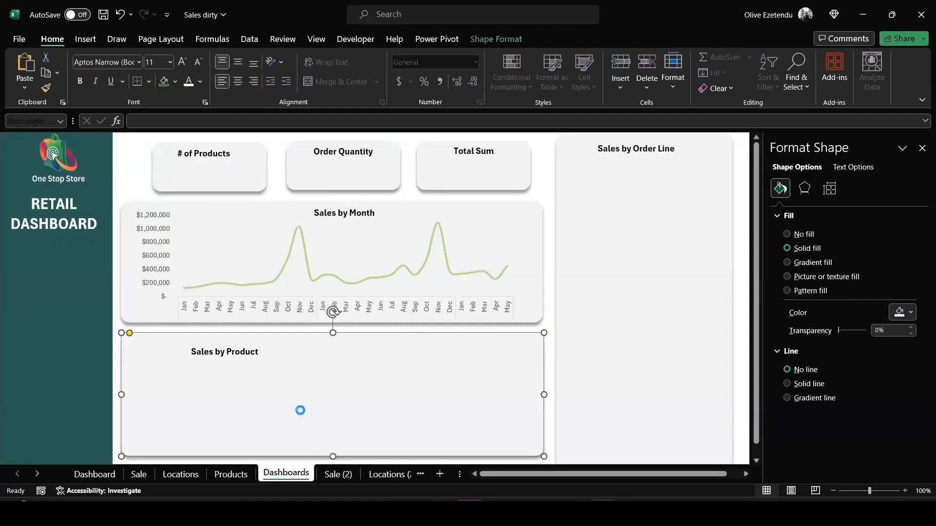
key("ctrl+v")
left_click(323, 388)
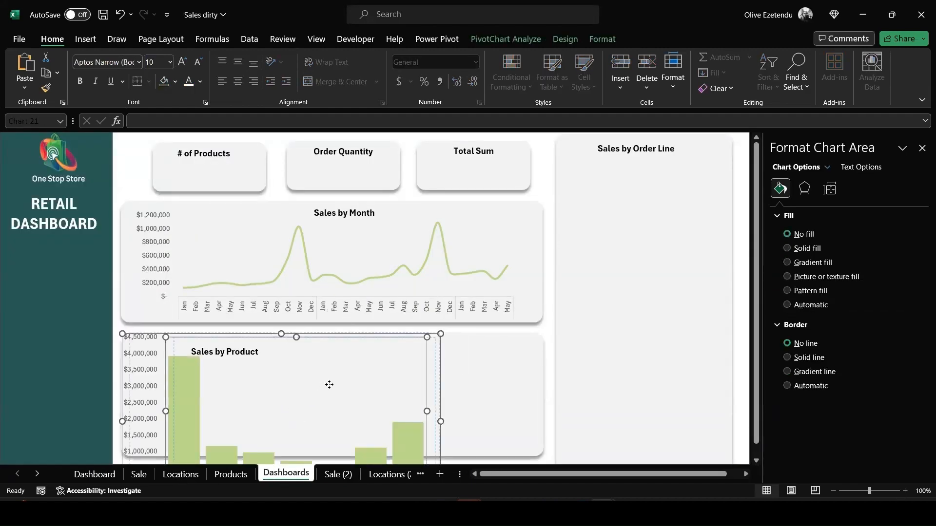
left_click_drag(329, 385, 330, 384)
left_click_drag(137, 396, 130, 396)
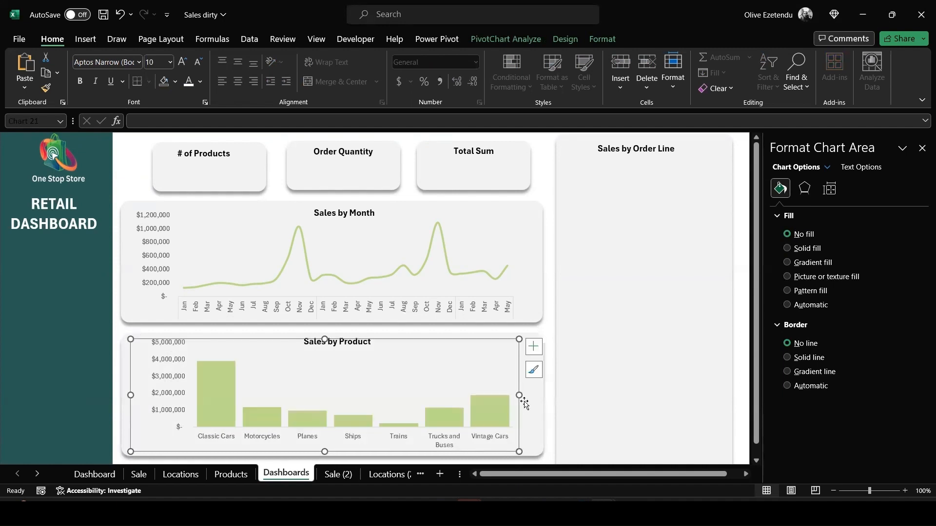
left_click_drag(520, 397, 531, 395)
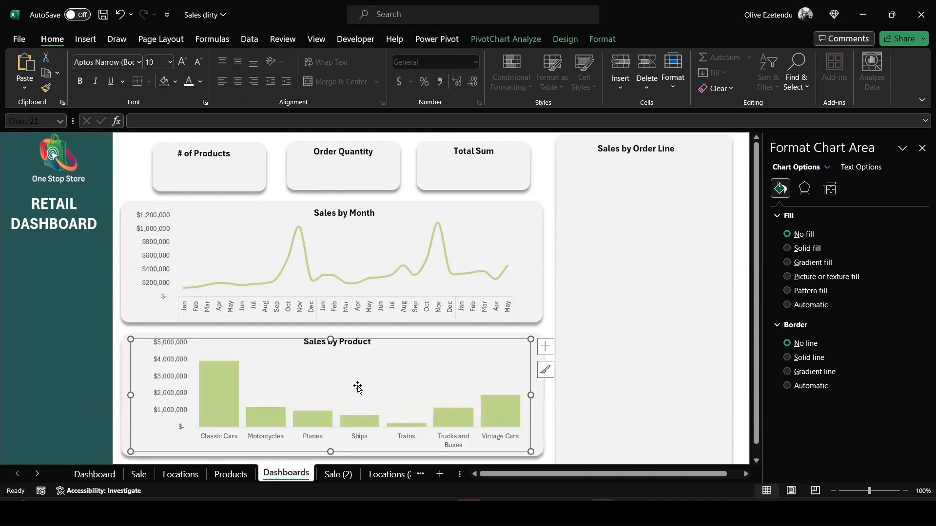
Change the order line column chart on the Sale (2) sheet to a Clustered Bar chart
left_click(640, 337)
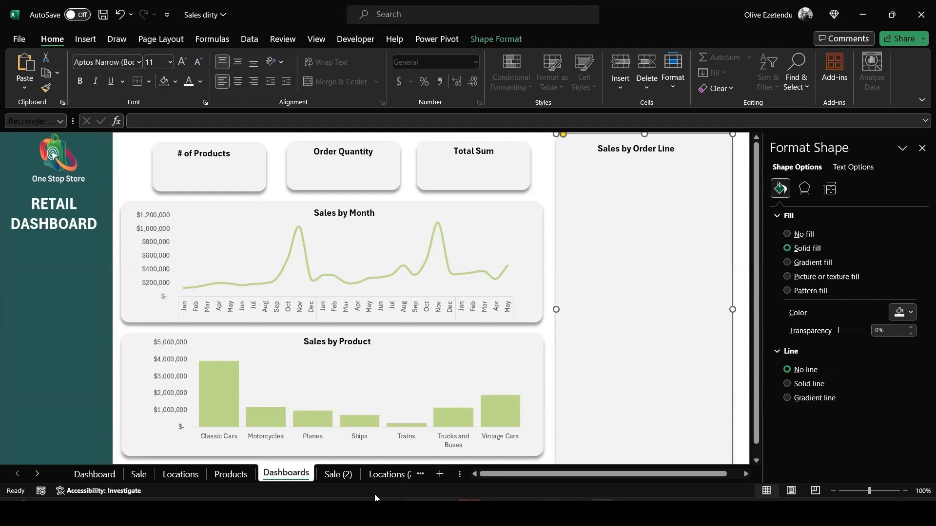
left_click(338, 474)
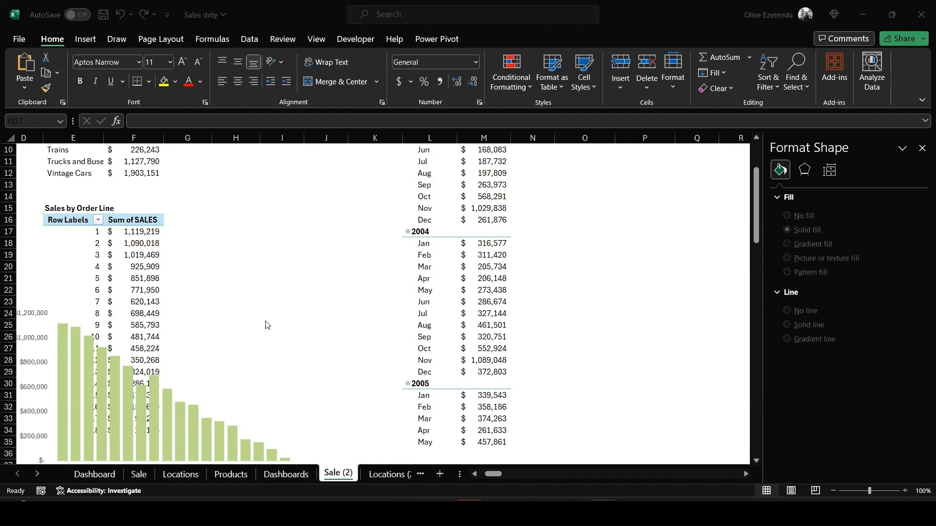
scroll(267, 326, "down", 2)
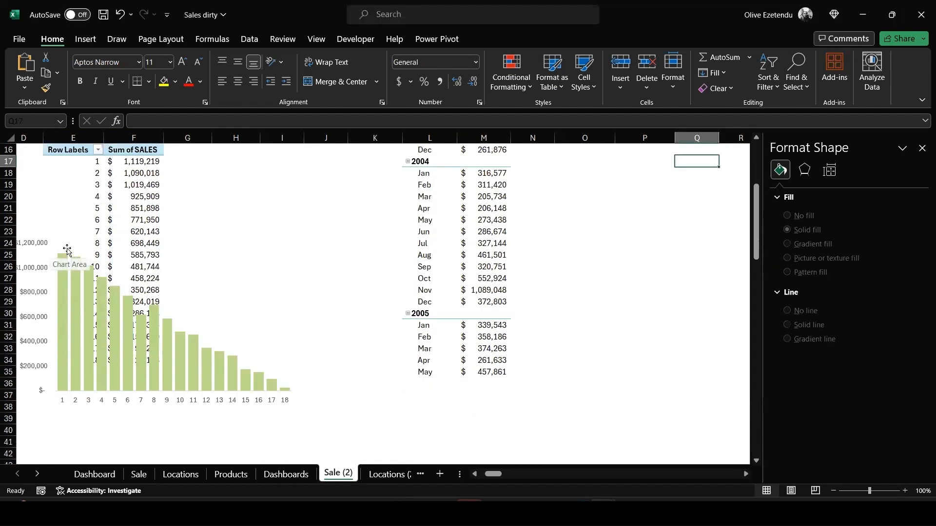
left_click_drag(67, 250, 118, 288)
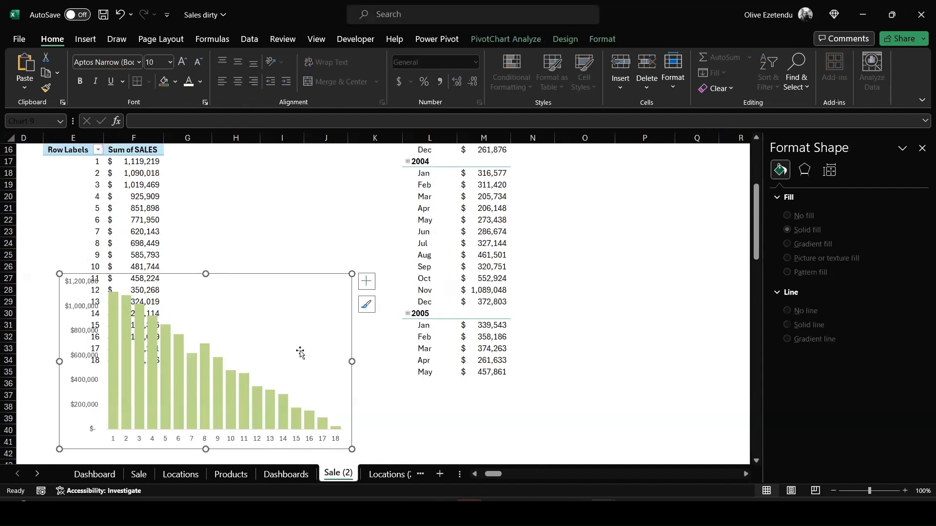
left_click_drag(269, 289, 393, 251)
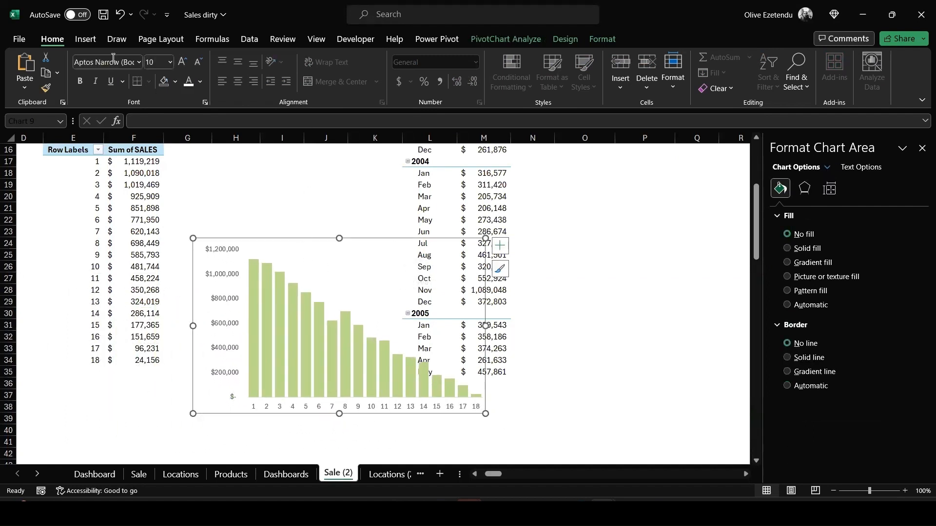
left_click(85, 41)
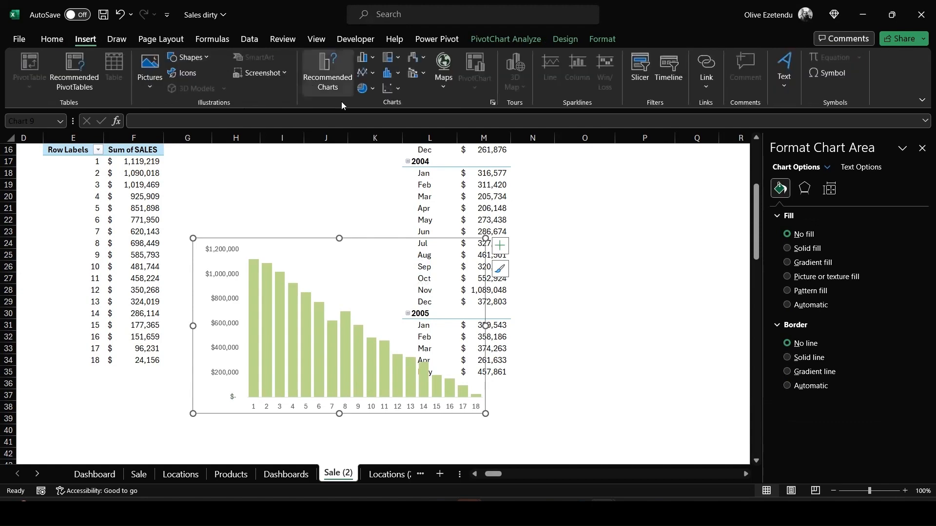
right_click(362, 260)
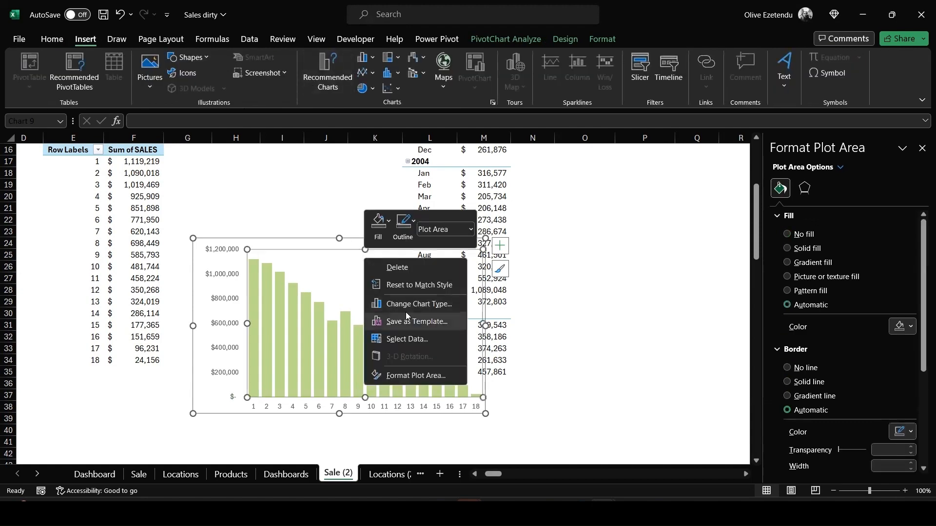
key("Escape")
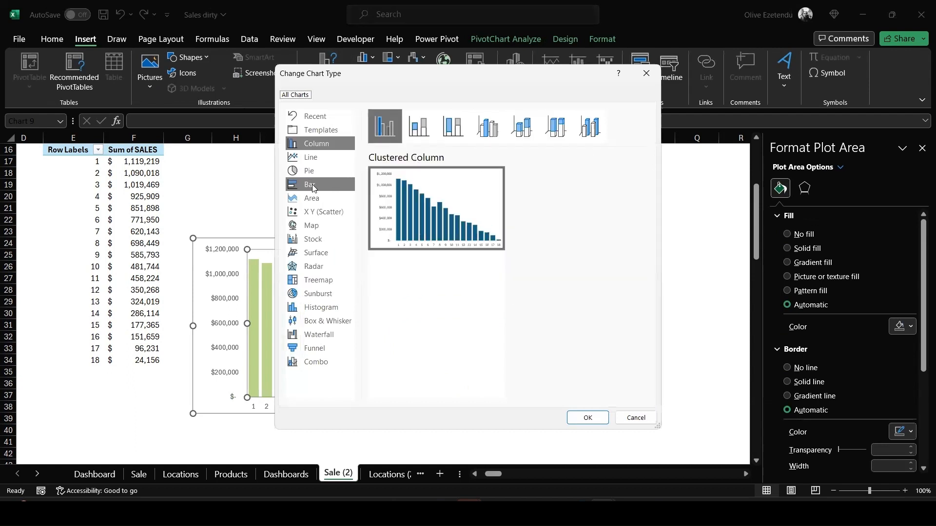
left_click(312, 185)
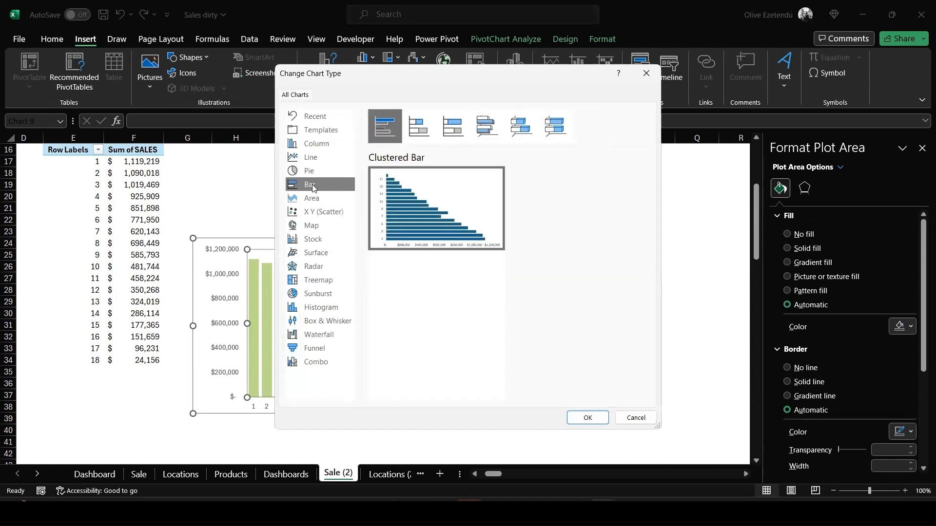
left_click(591, 418)
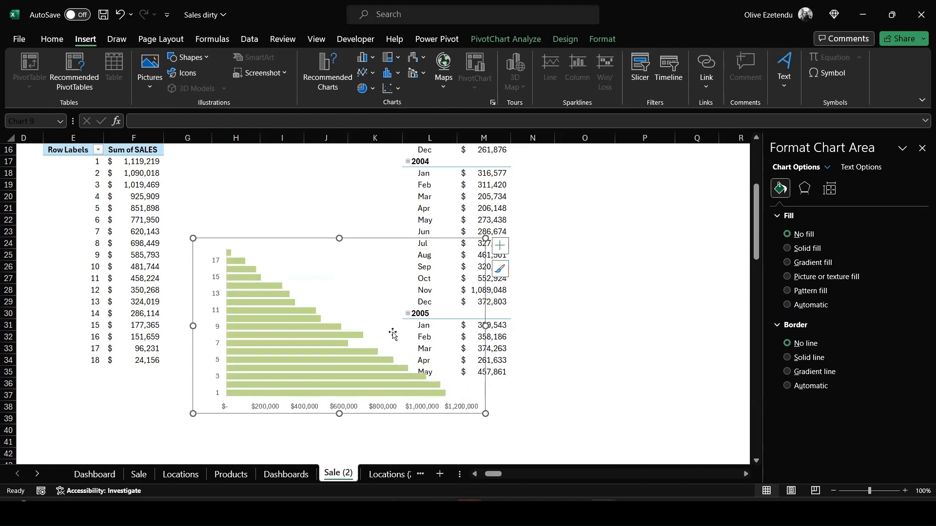
Move the bar chart onto the dashboard and size it to fill the Sales by Order Line card
key("Delete")
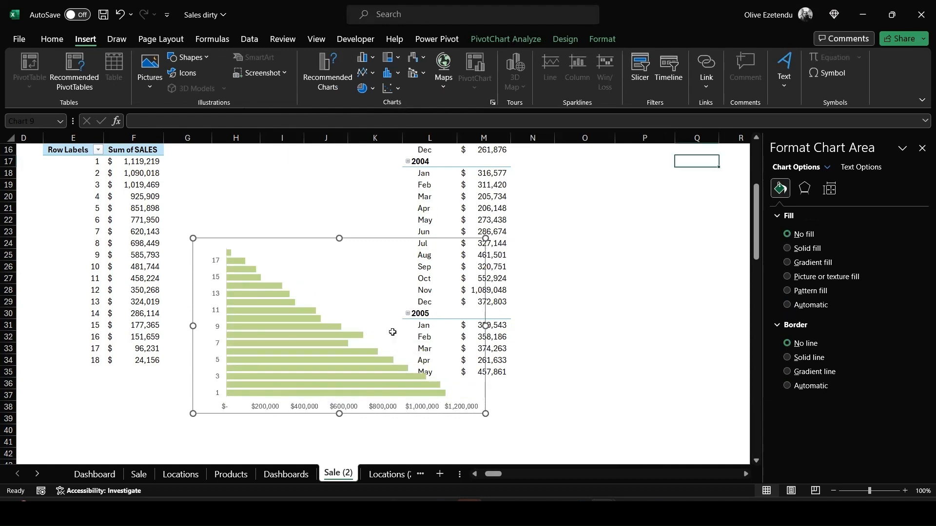
left_click(278, 477)
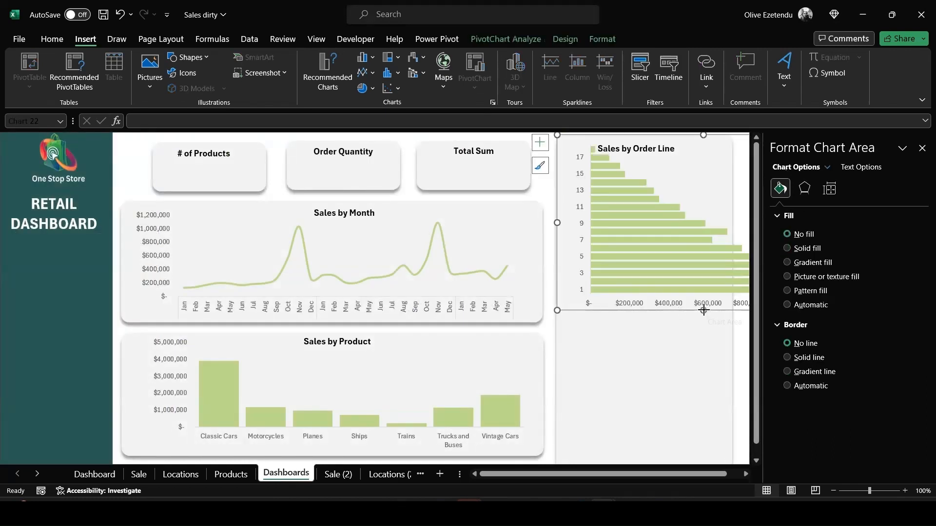
left_click_drag(703, 310, 666, 454)
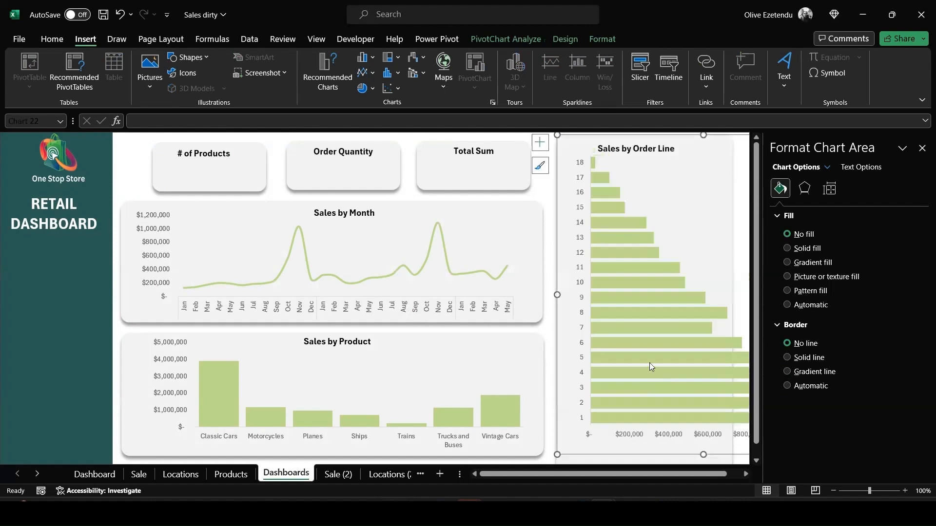
left_click_drag(687, 187, 675, 190)
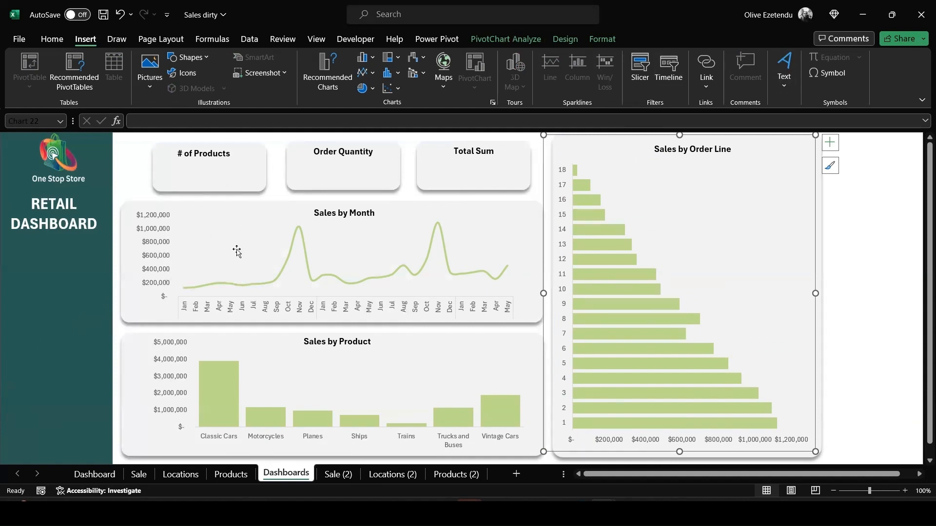
Duplicate the # of Products title text box and place the copy just below it in the card
left_click(203, 154)
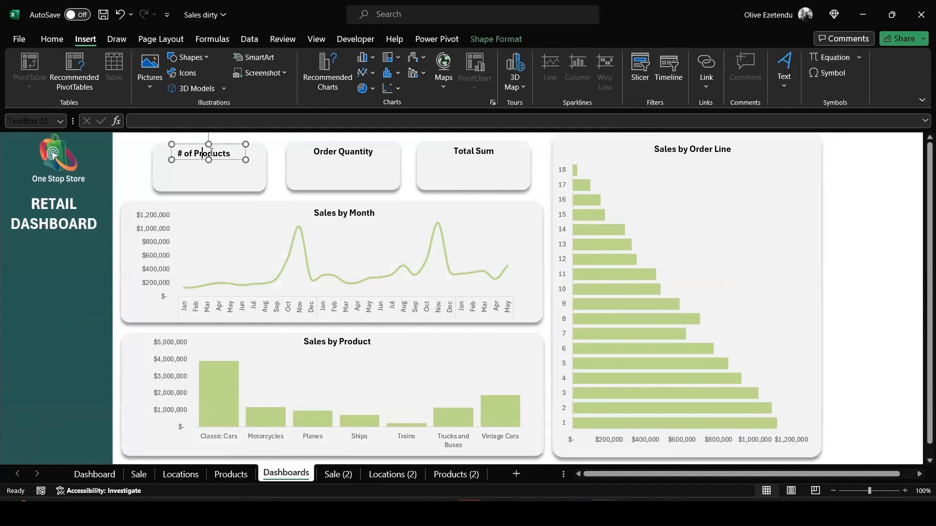
left_click(246, 145)
key("ctrl+d")
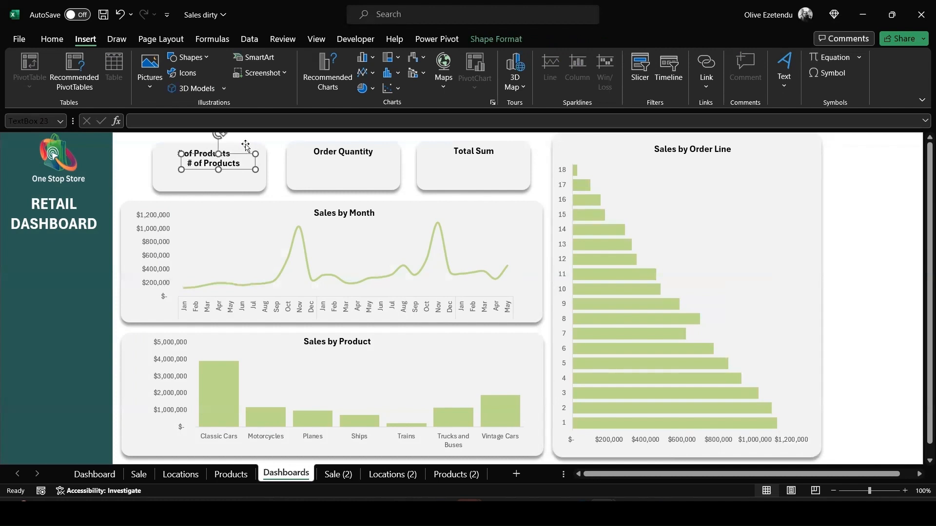
mouse_move(237, 155)
left_mouse_down()
mouse_move(229, 170)
mouse_move(218, 164)
mouse_move(229, 165)
left_mouse_up()
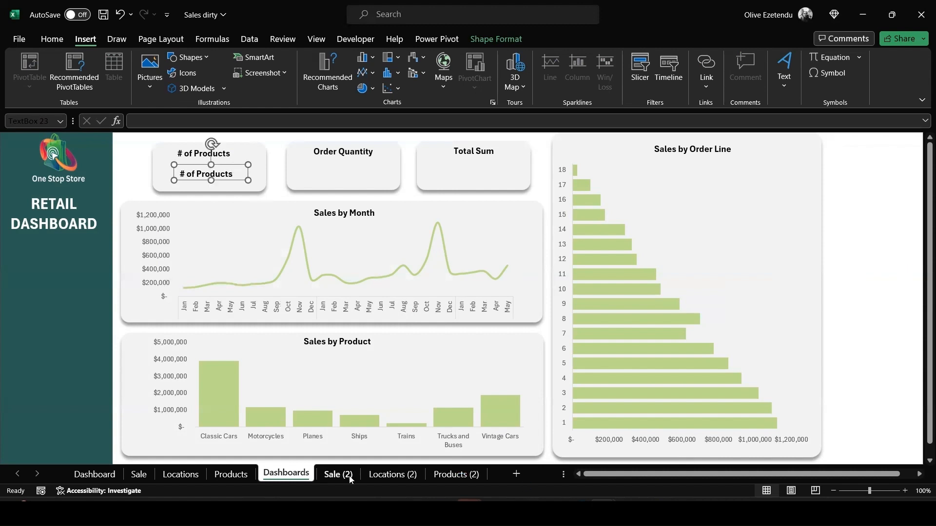
Link the copied text box in the # of Products card to cell C6 on the Sale (2) sheet and narrow the box
left_click(256, 117)
type("=")
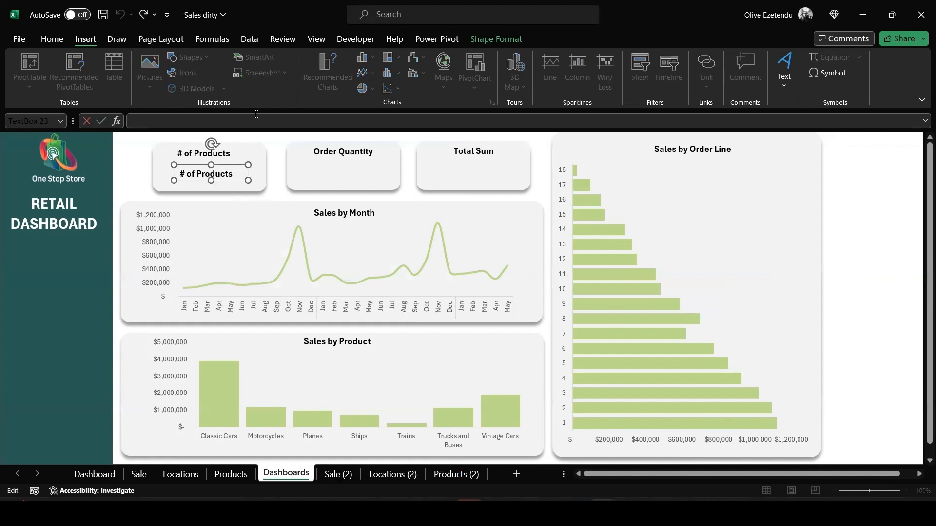
left_click(337, 474)
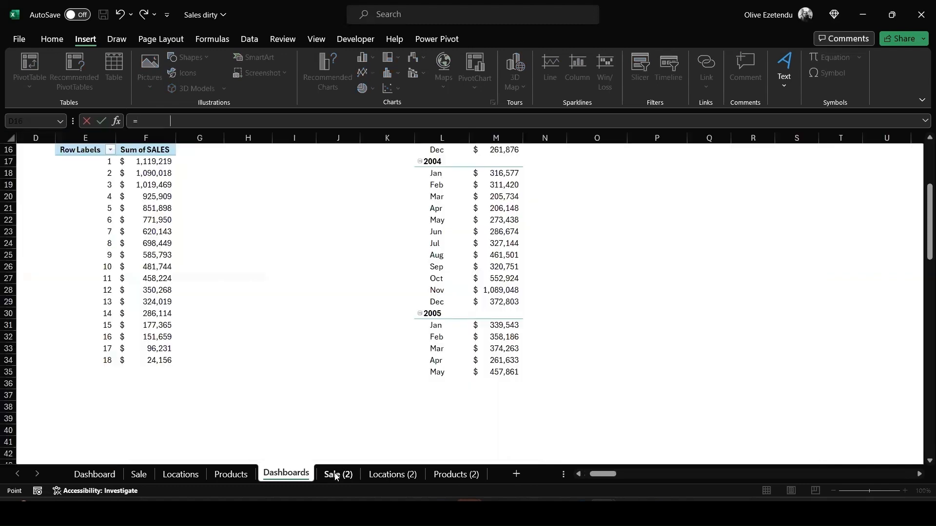
scroll(235, 350, "up", 5)
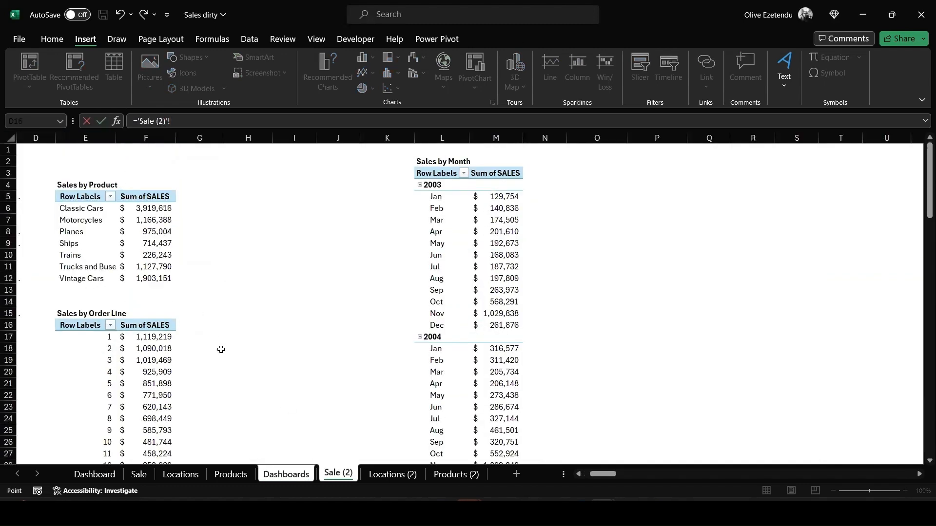
left_click_drag(604, 478, 578, 481)
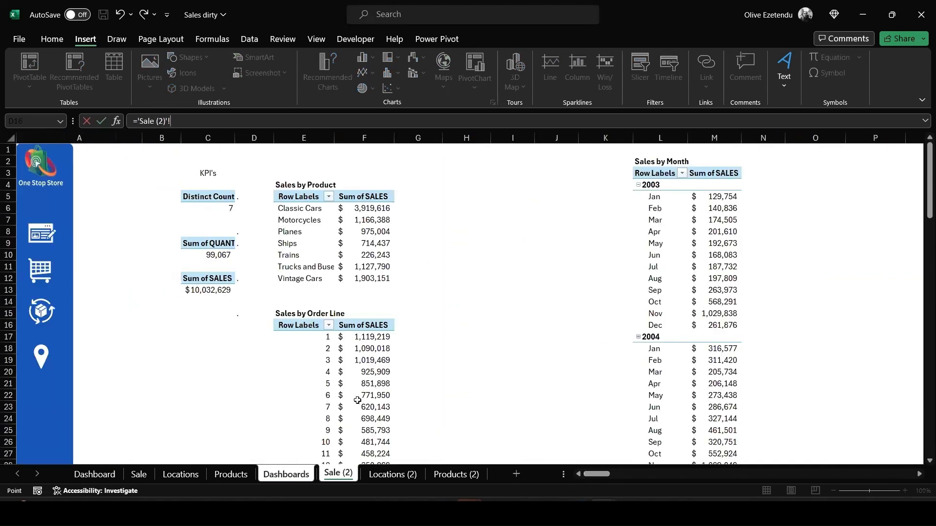
type("C6")
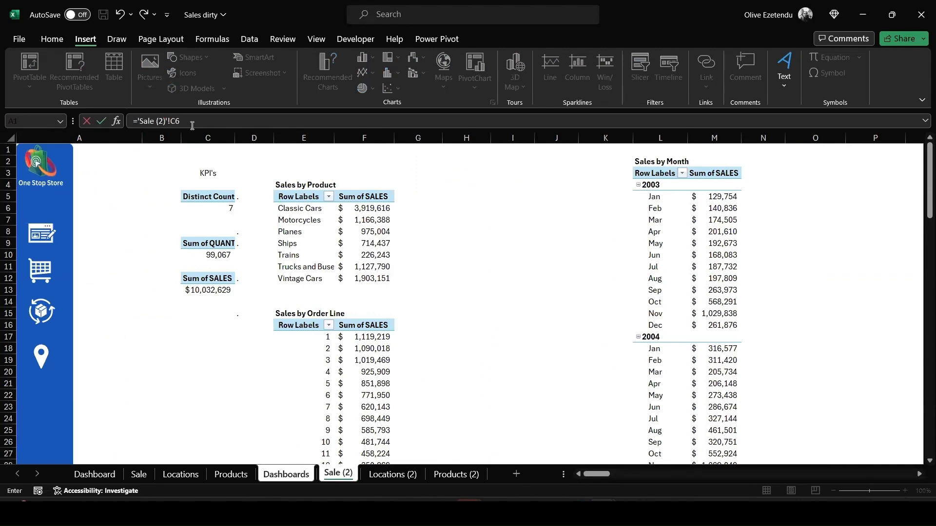
key("Return")
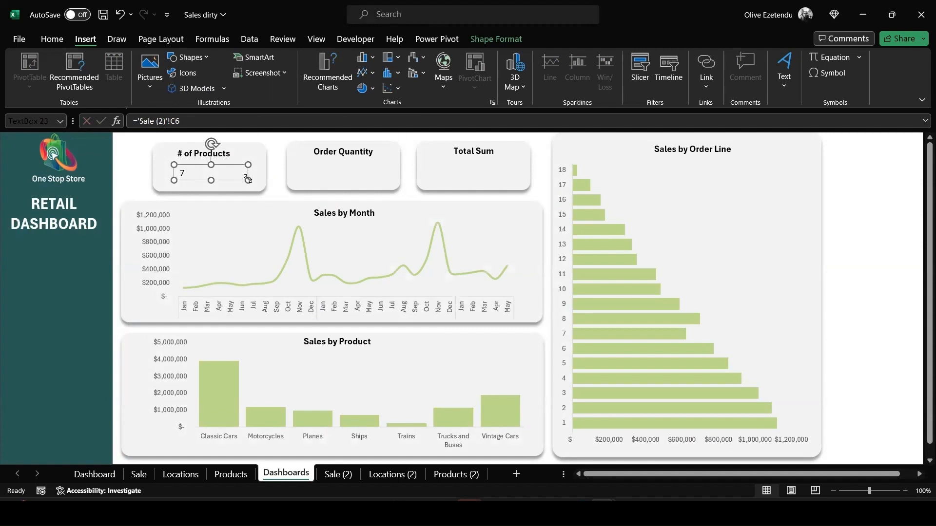
left_click_drag(248, 180, 229, 165)
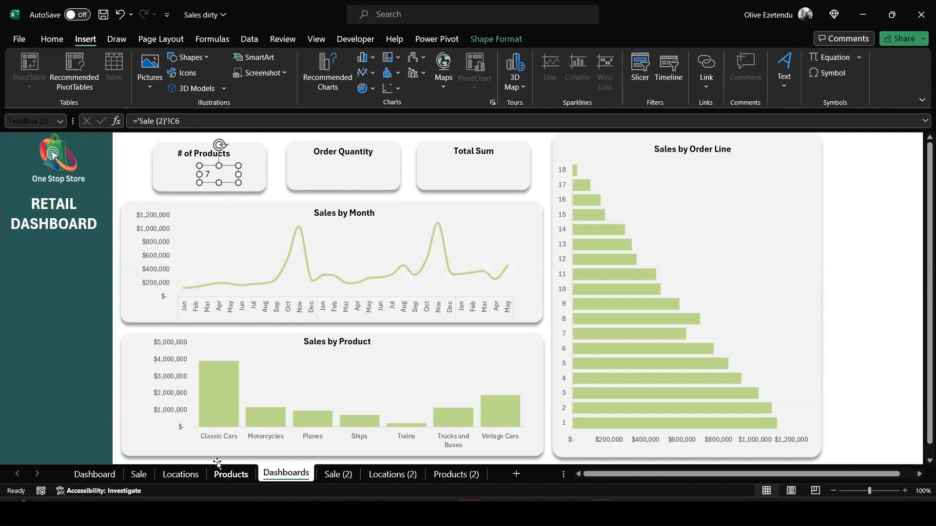
Paste a copy of the text box into the Order Quantity card, place it below the title, and link it to 'Sale (2)'!C10
left_click(347, 150)
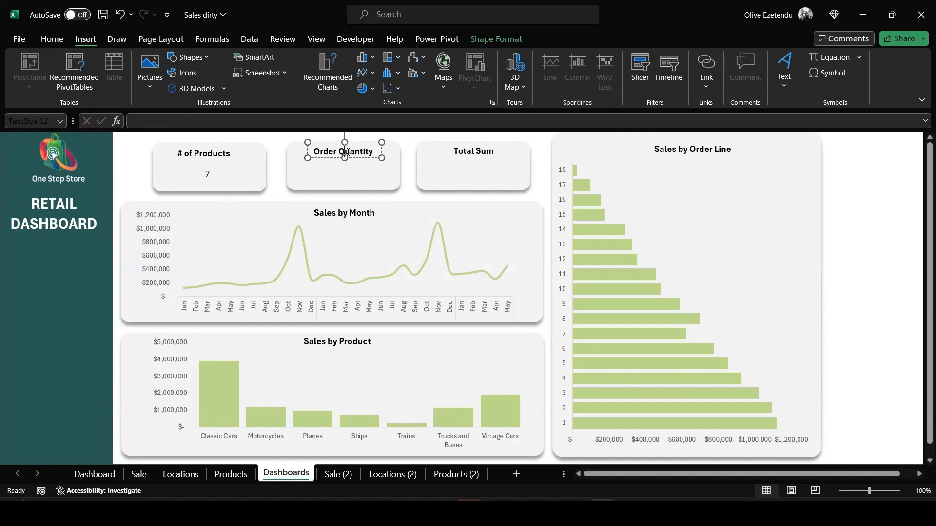
key("ctrl+v")
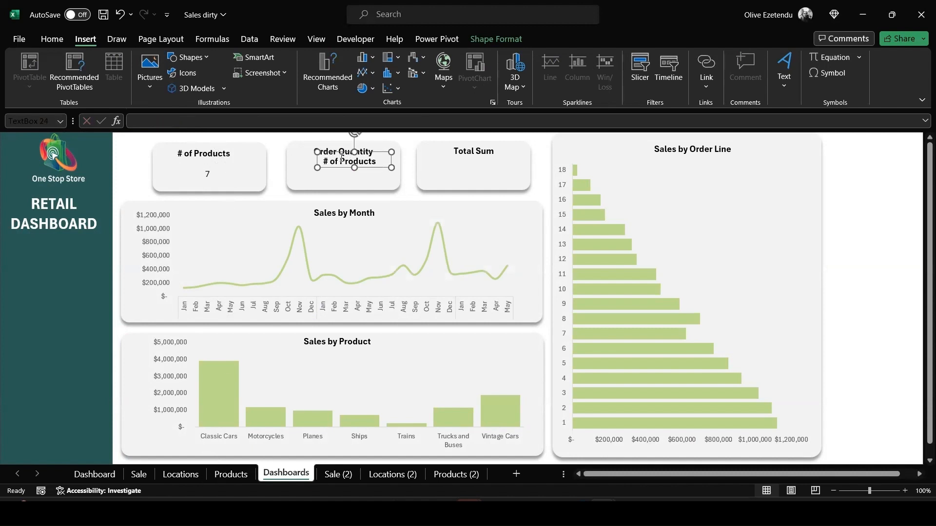
left_click_drag(342, 155, 338, 166)
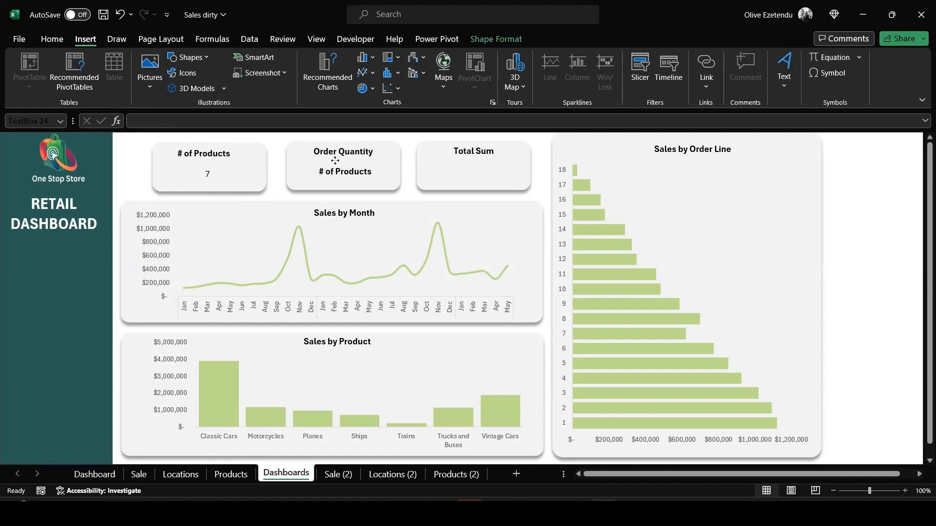
left_click(293, 120)
type("=")
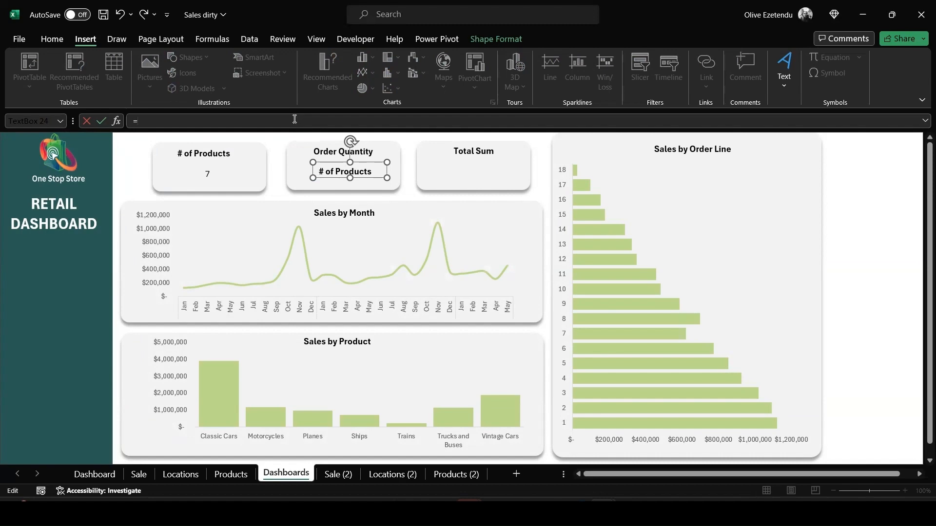
left_click(338, 474)
left_click(210, 255)
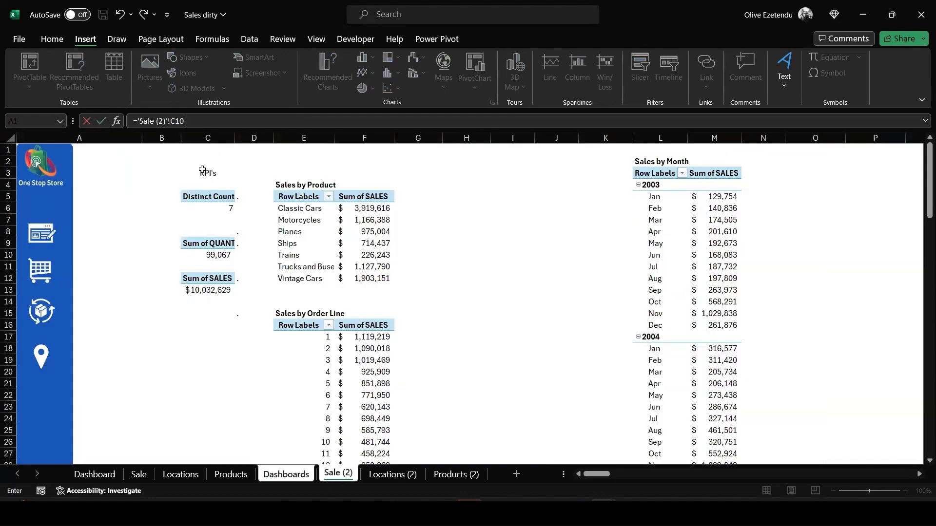
key("Return")
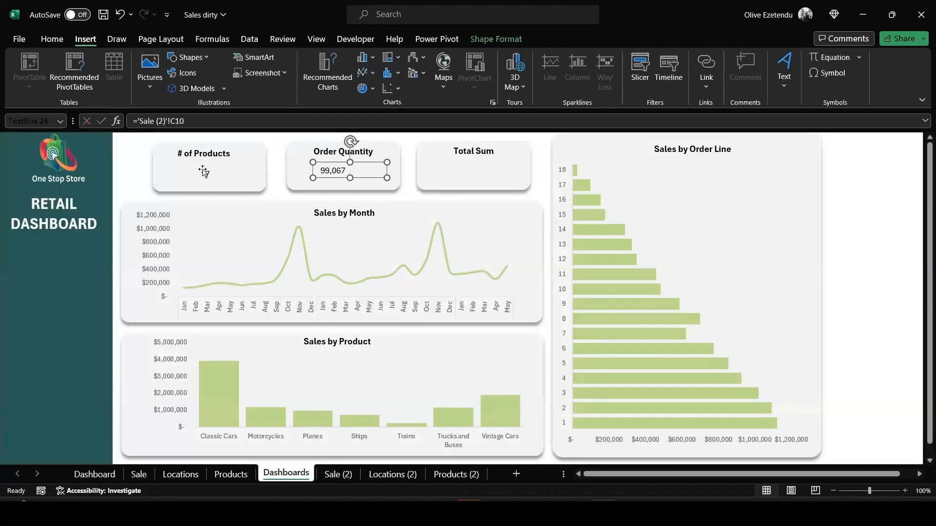
Paste another copy into the Total Sum card, place it below the title, and link it to 'Sale (2)'!C13
left_click(463, 169)
key("ctrl+v")
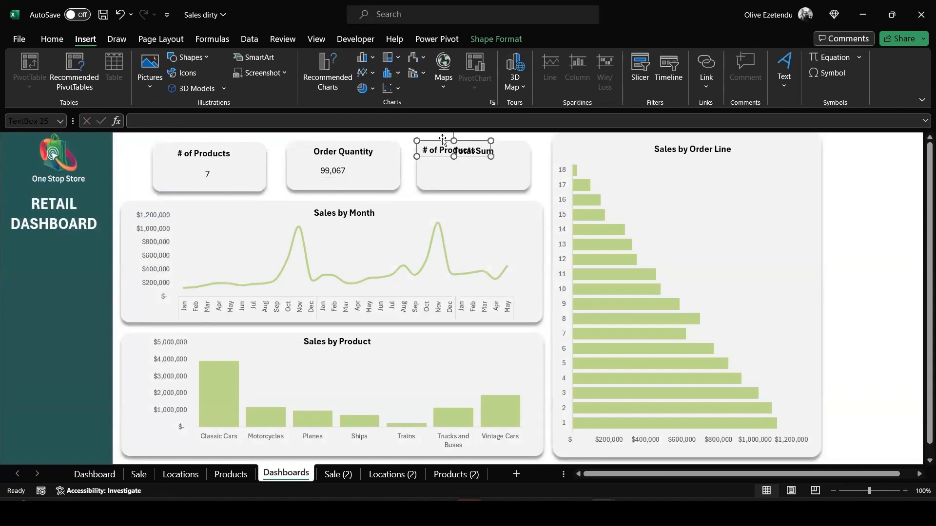
left_click_drag(439, 142, 475, 172)
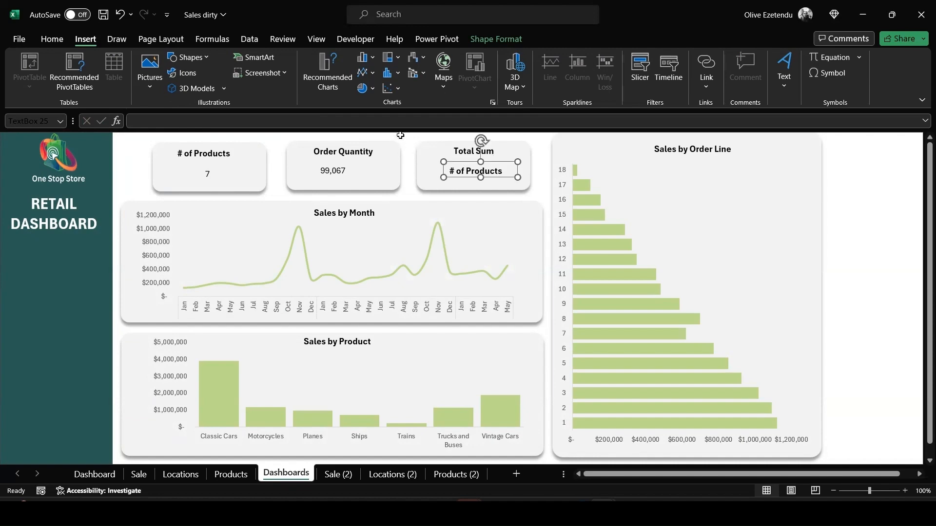
type("=")
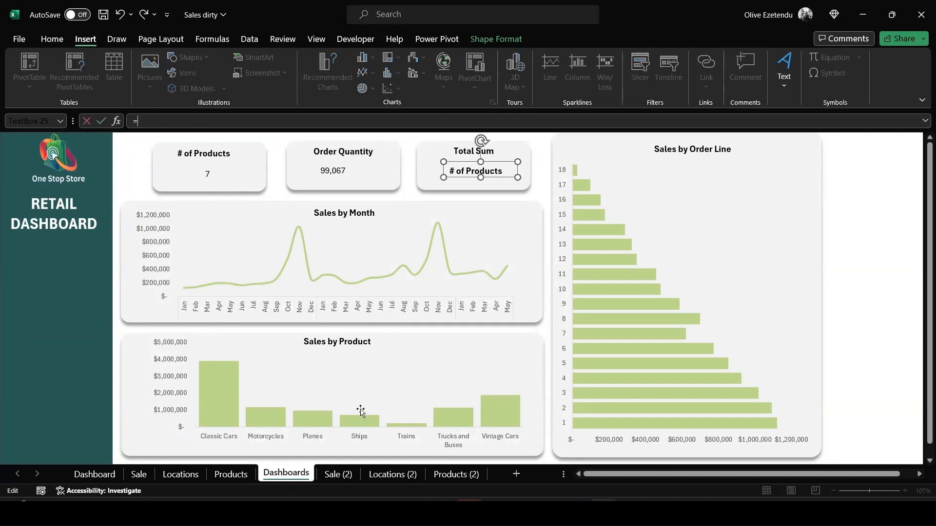
left_click(341, 476)
left_click(207, 284)
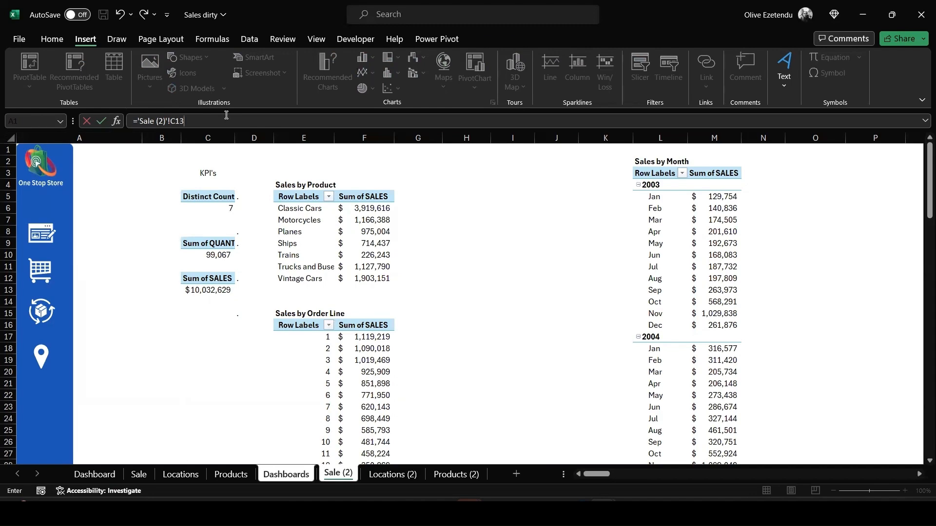
key("Return")
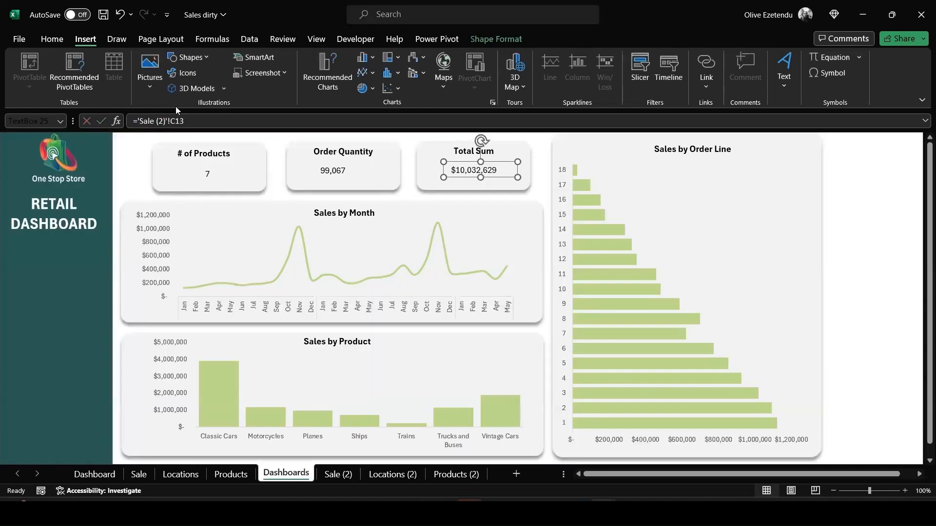
Format the Total Sum value as 16 pt bold and reposition its text box within the card
left_click(44, 41)
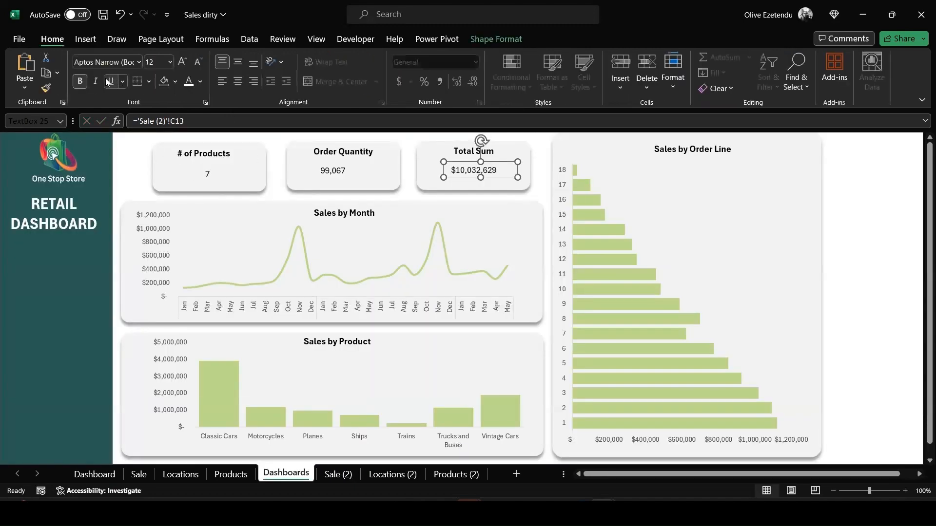
left_click(171, 62)
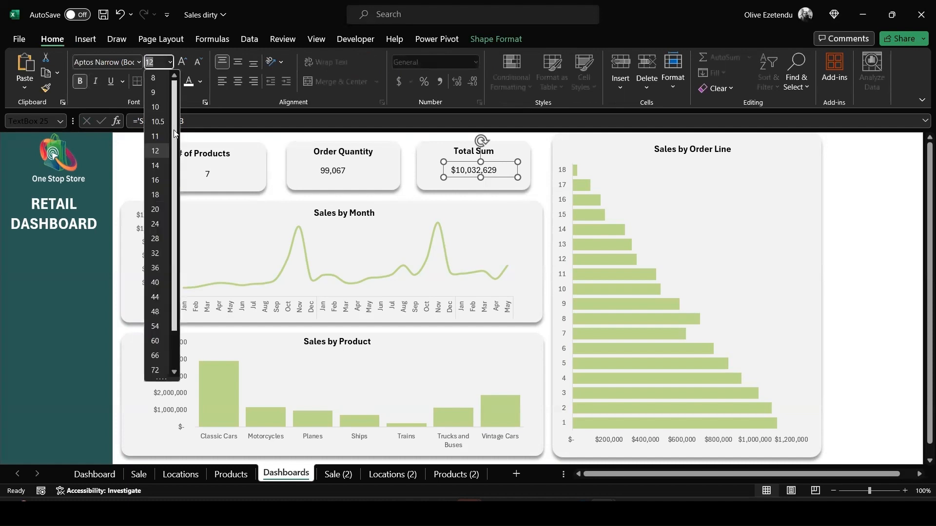
left_click(502, 171)
left_click(500, 169)
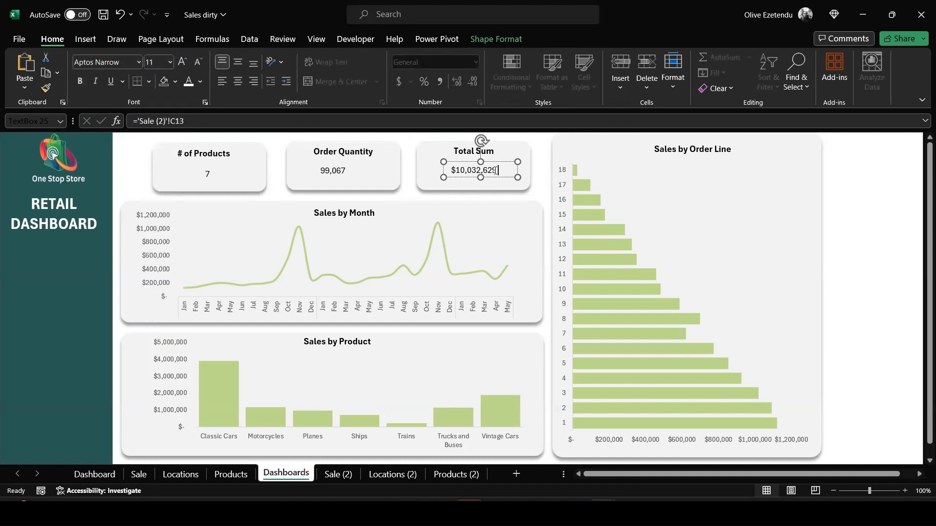
key("ctrl+a")
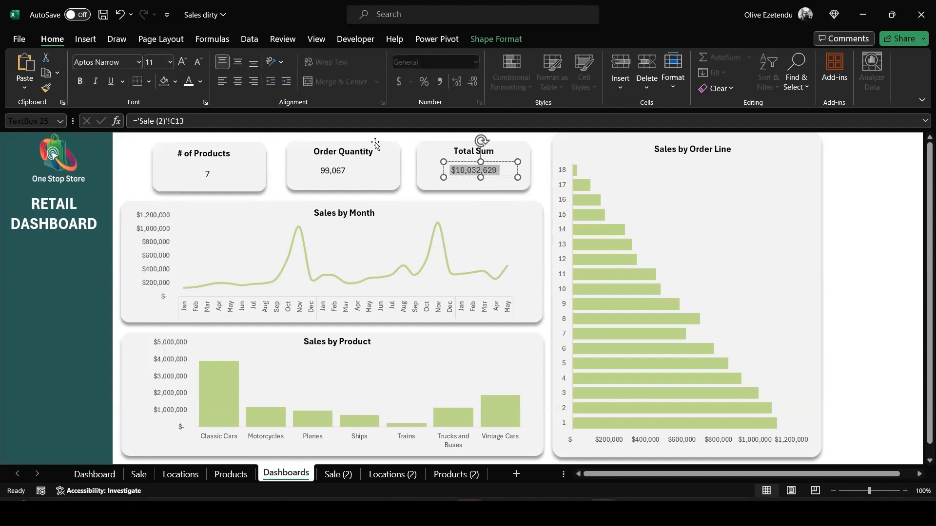
left_click(170, 63)
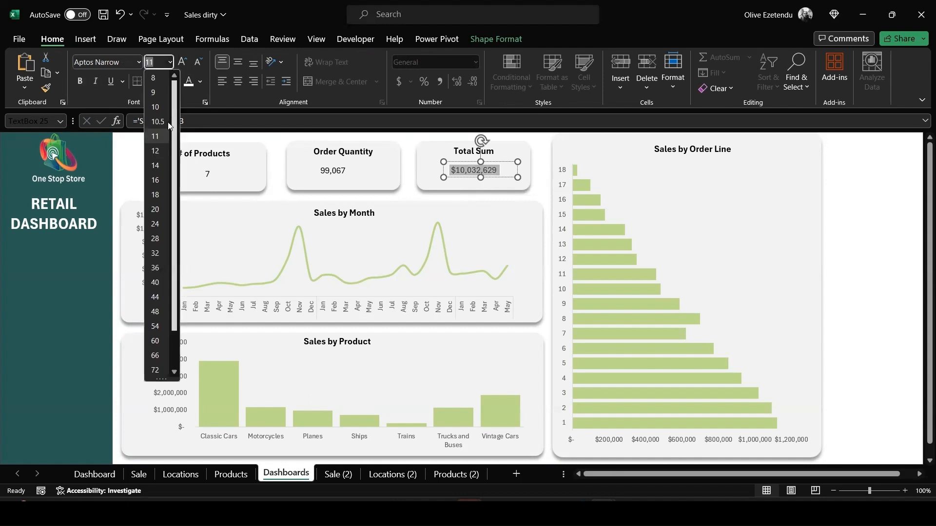
left_click(156, 181)
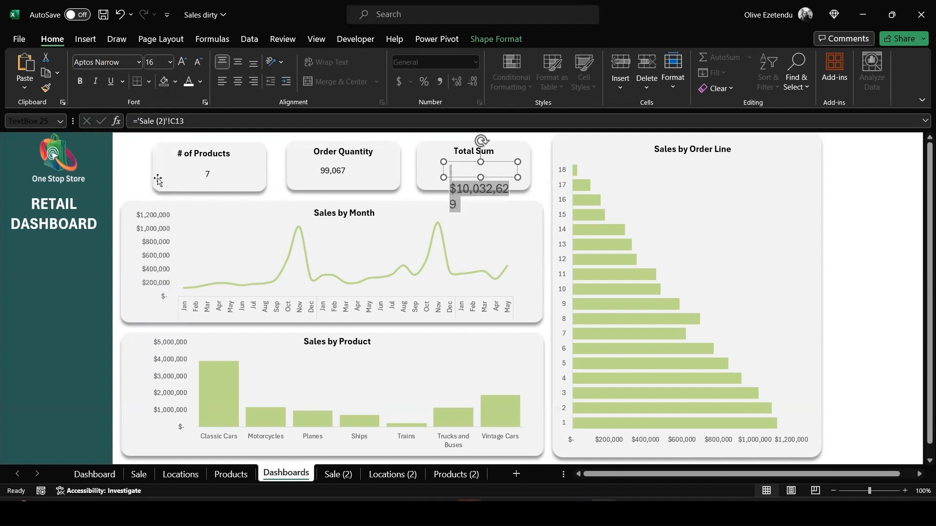
left_click(80, 81)
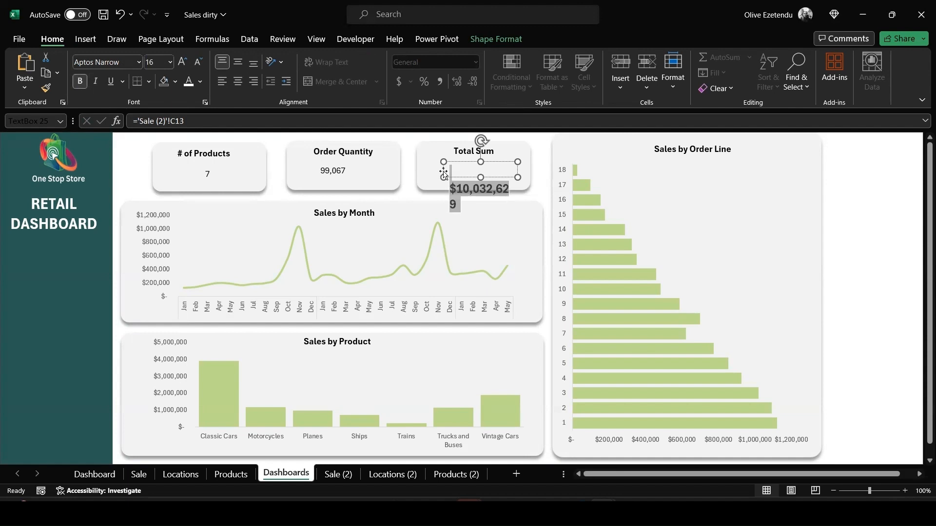
left_click_drag(443, 172, 436, 172)
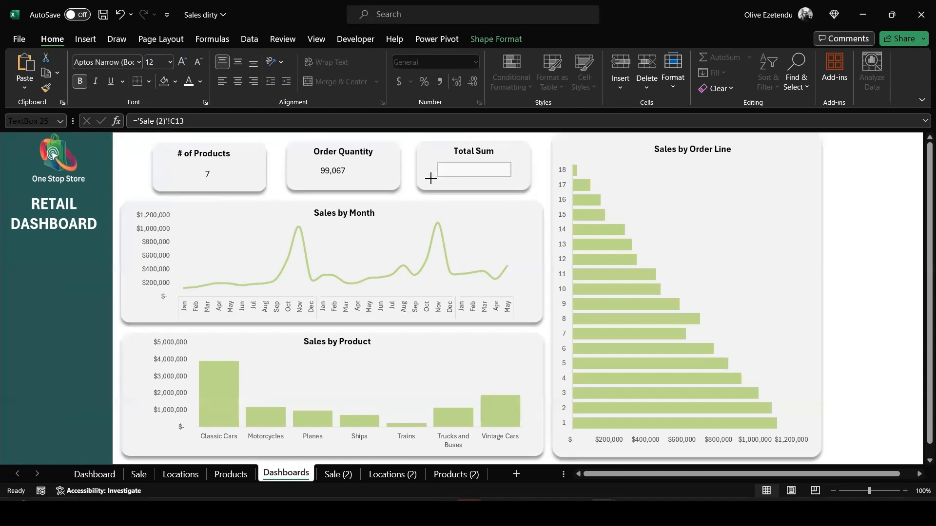
left_click(426, 182)
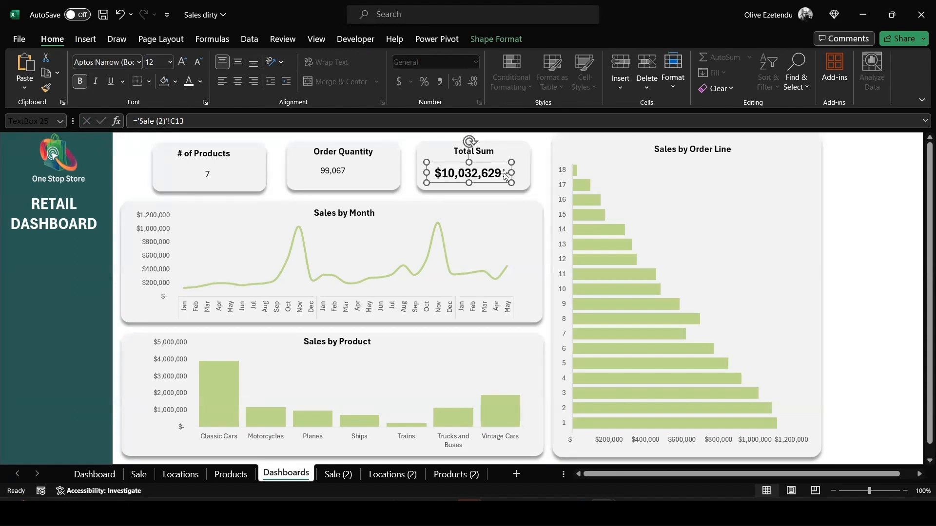
Apply the same 16 pt bold formatting to the Order Quantity and # of Products values
left_click_drag(487, 163, 496, 164)
left_click(346, 172)
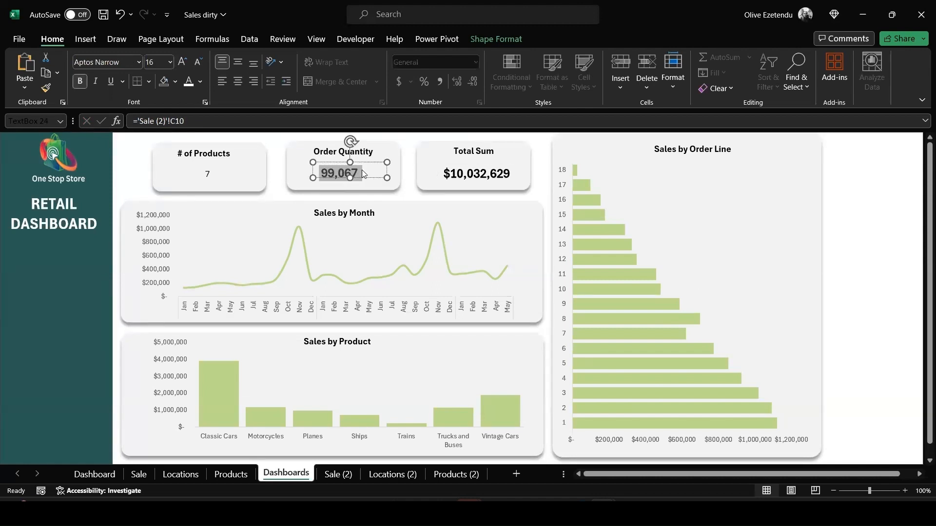
left_click_drag(362, 162, 367, 162)
left_click_drag(367, 162, 367, 162)
left_click_drag(208, 164, 204, 163)
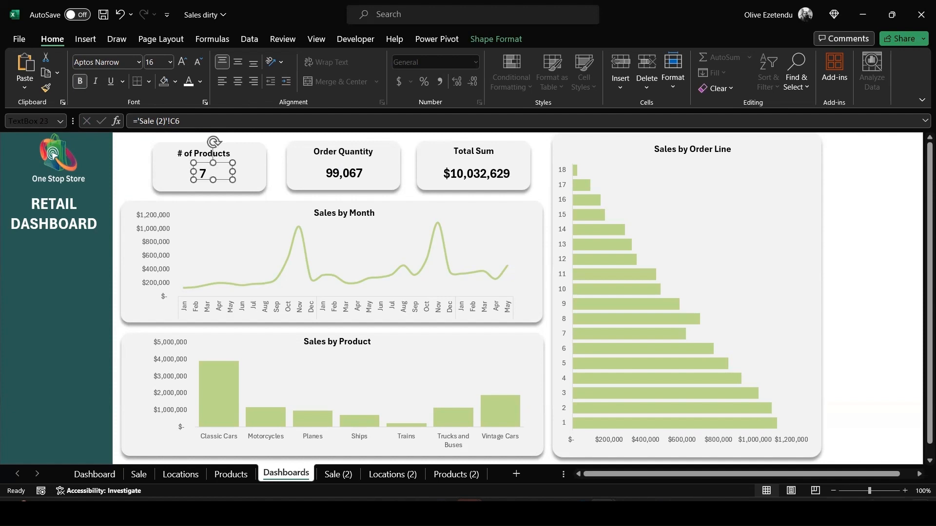
left_click(861, 383)
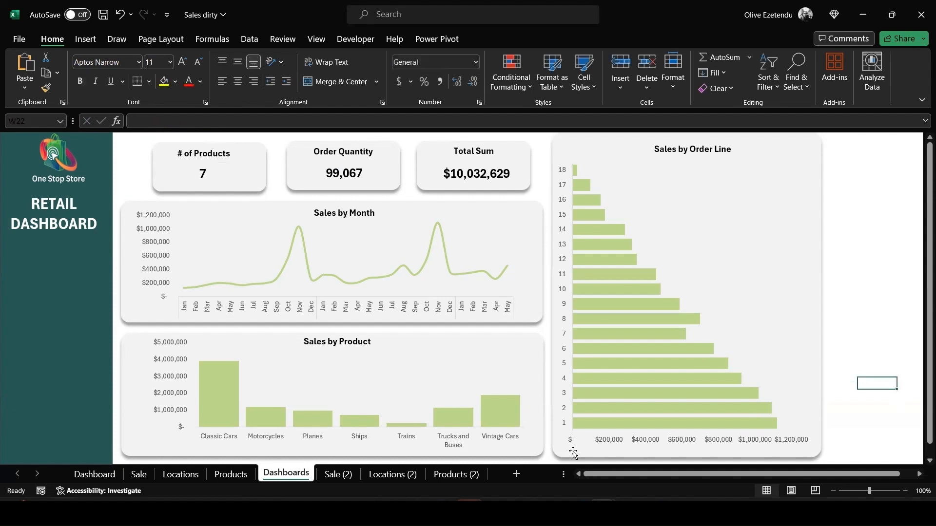
On the Locations (2) sheet, insert slicers for ORDER DATE (Month), ORDER DATE (Year) and PRODUCT LINE from the data model
mouse_move(576, 512)
key("ctrl+Page_Down")
key("ctrl+Page_Down")
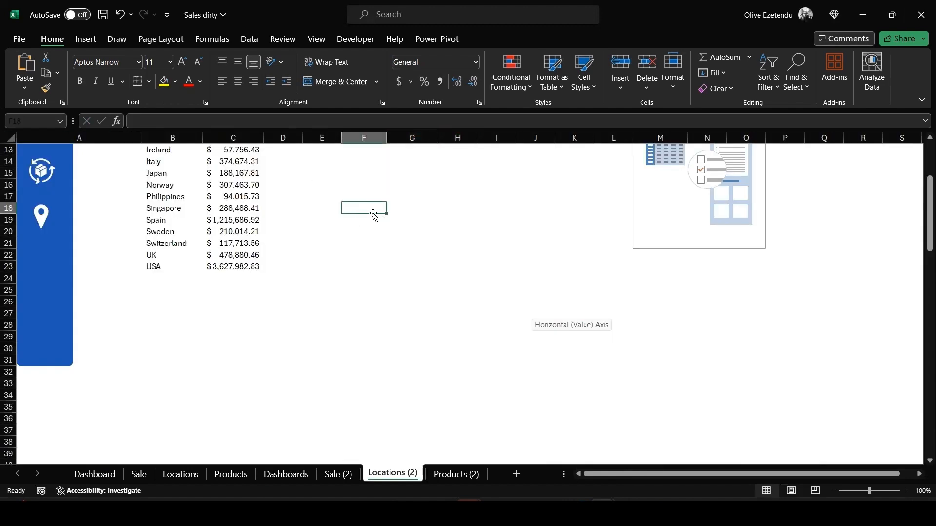
left_click(87, 40)
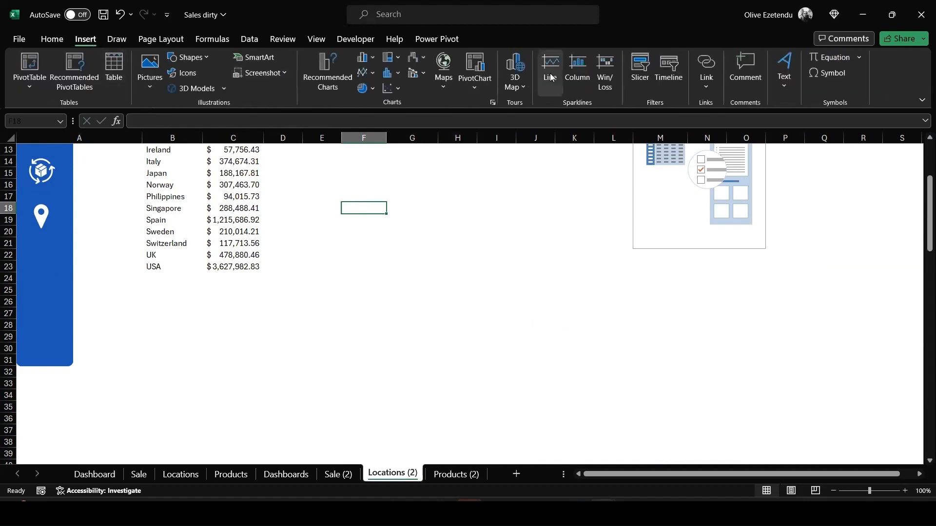
left_click(645, 69)
left_click(380, 153)
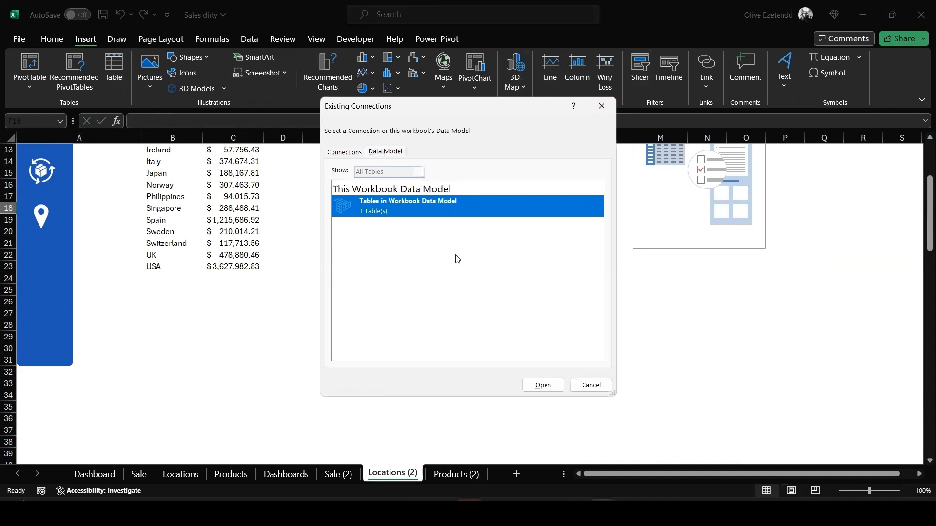
left_click(542, 386)
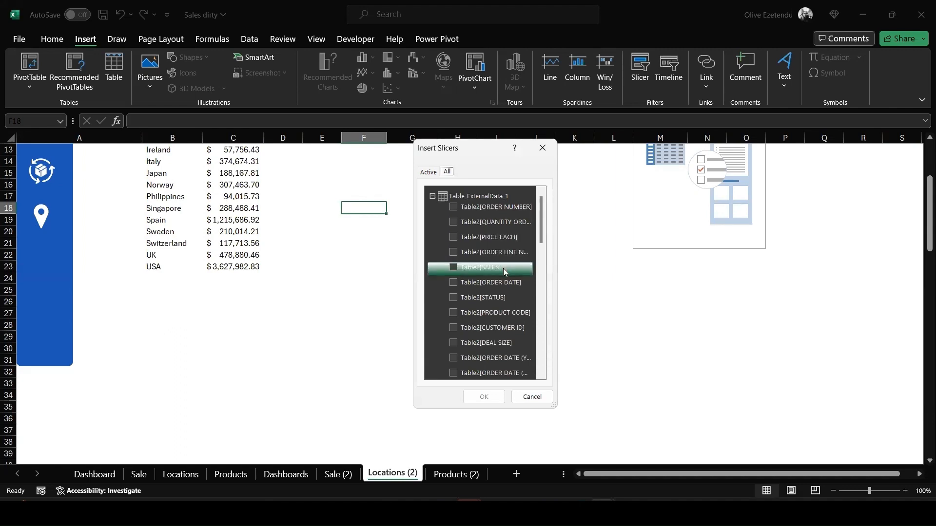
scroll(456, 282, "down", 5)
left_click(454, 279)
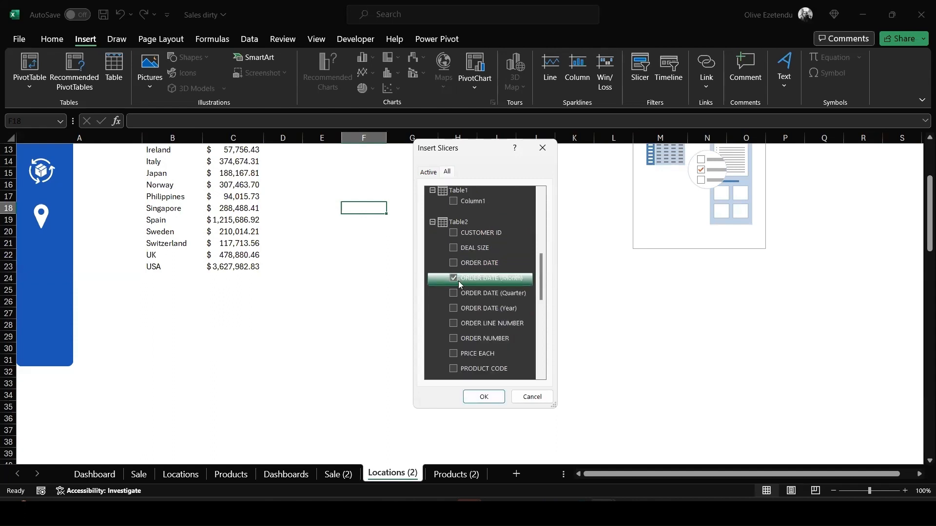
left_click(454, 309)
scroll(494, 327, "down", 2)
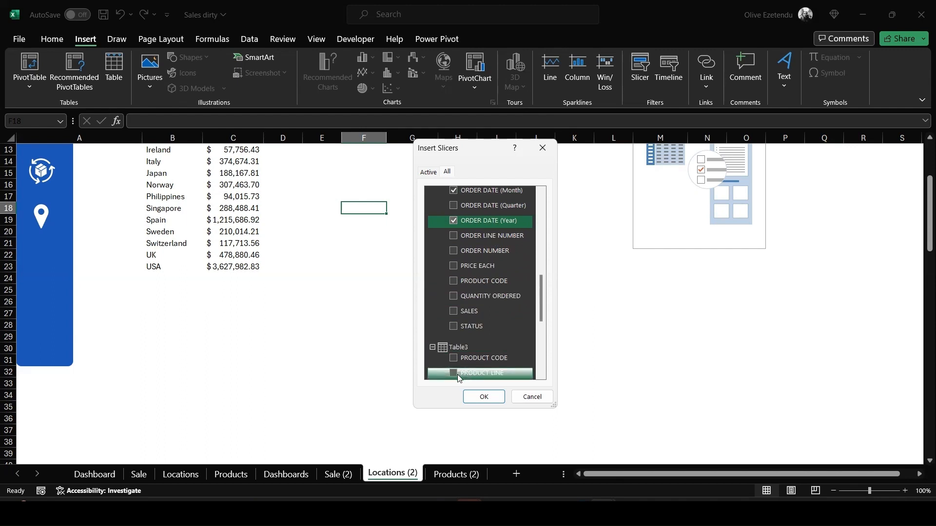
left_click(454, 374)
left_click(484, 396)
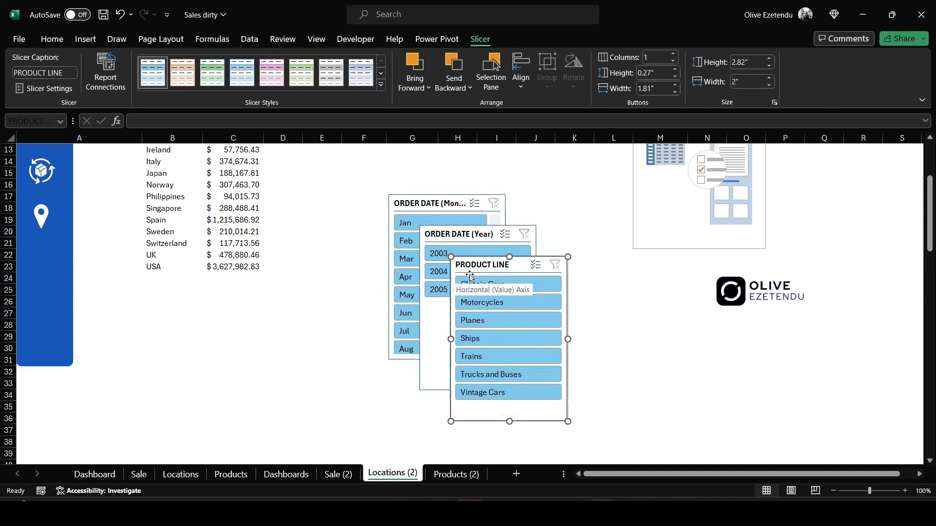
Apply the light green slicer style to all three slicers
left_click(300, 70)
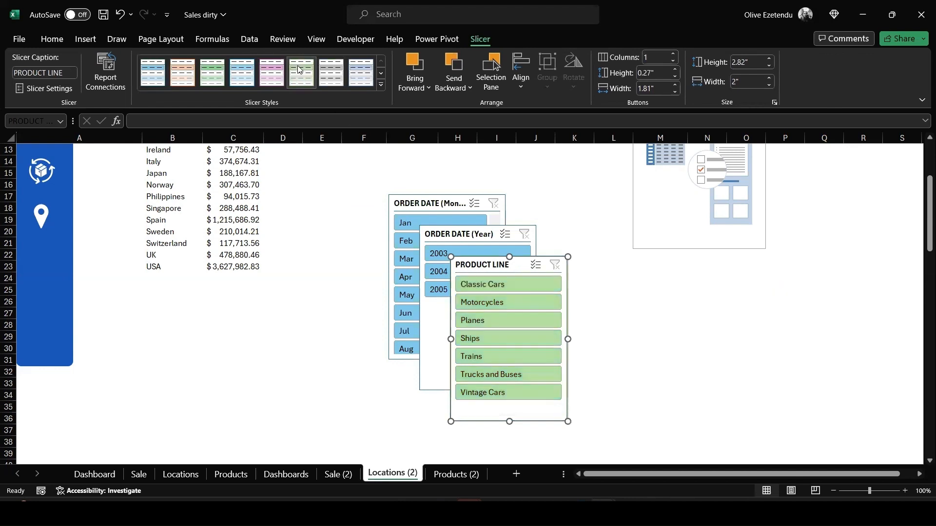
left_click(439, 227)
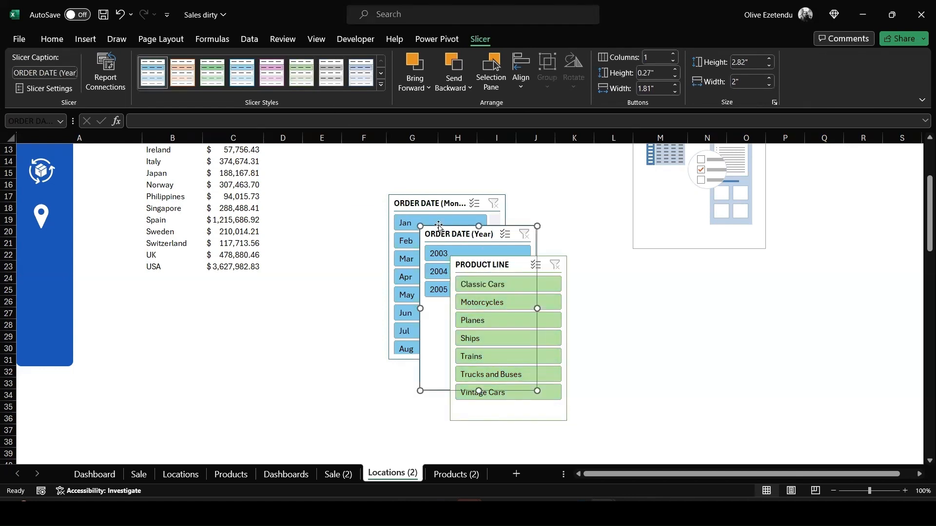
left_click(431, 202, "ctrl")
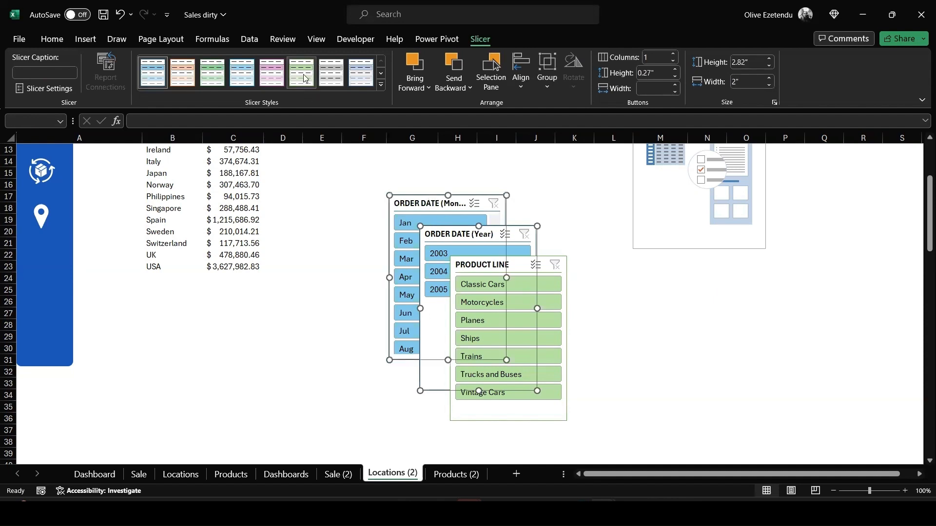
left_click(303, 75)
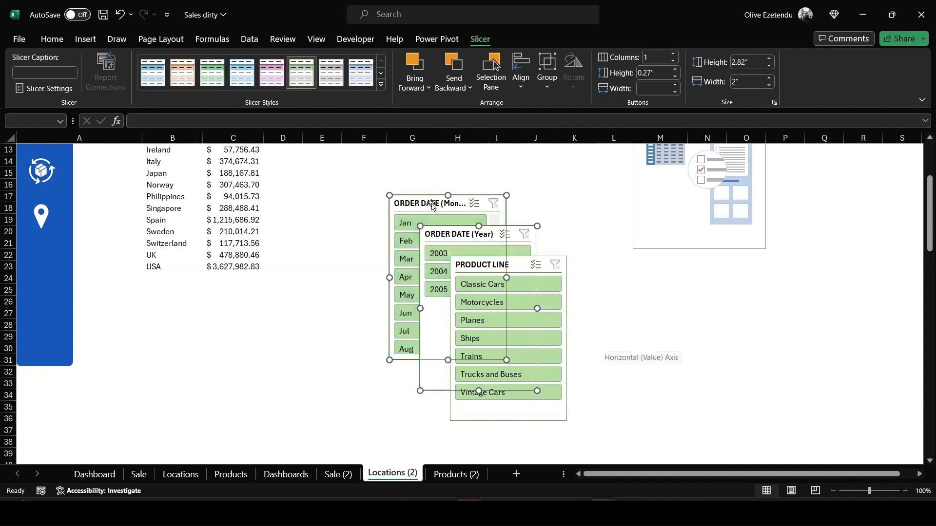
Spread the three slicers apart so they no longer overlap
left_click_drag(433, 205, 317, 197)
left_click_drag(495, 266, 579, 265)
left_click_drag(345, 220, 461, 195)
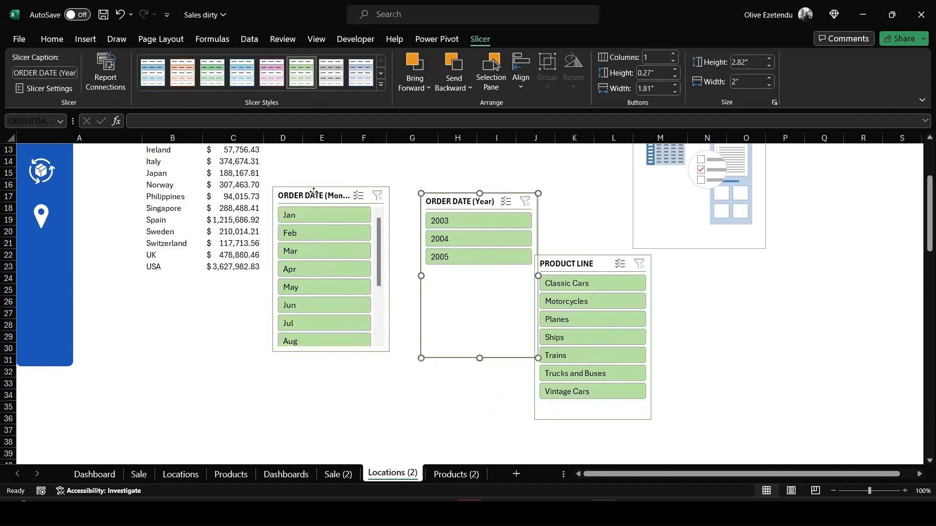
Open Report Connections for the month slicer and connect it to the pivot tables on the other sheets
right_click(313, 194)
left_click(350, 339)
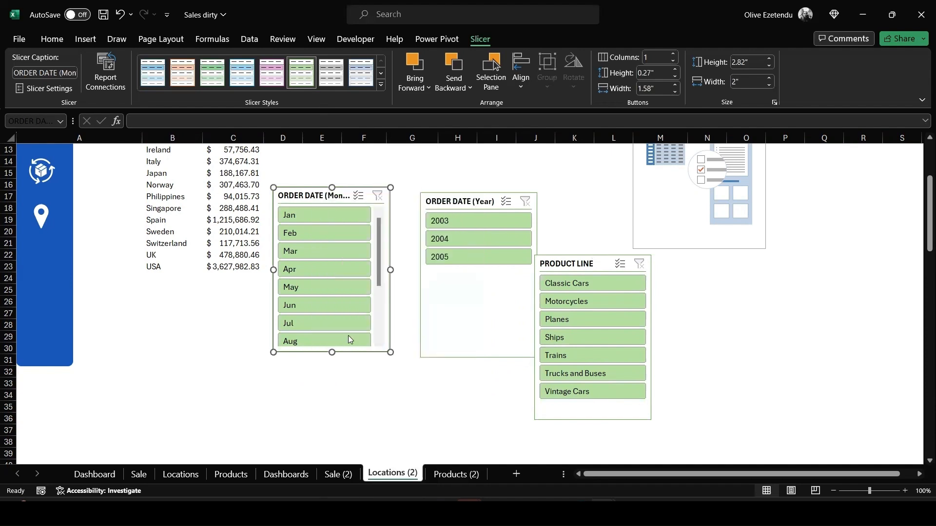
left_click(250, 347)
left_click(250, 363)
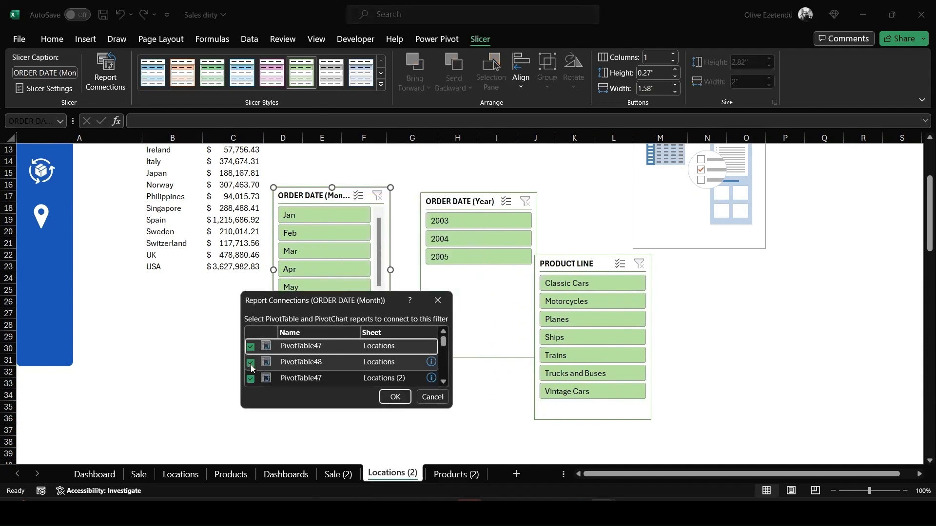
scroll(292, 363, "down", 5)
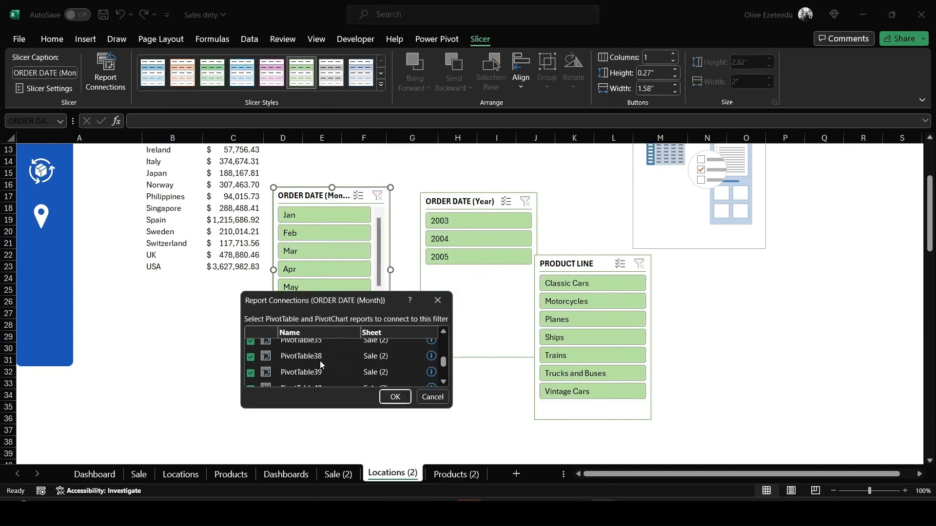
scroll(321, 364, "down", 2)
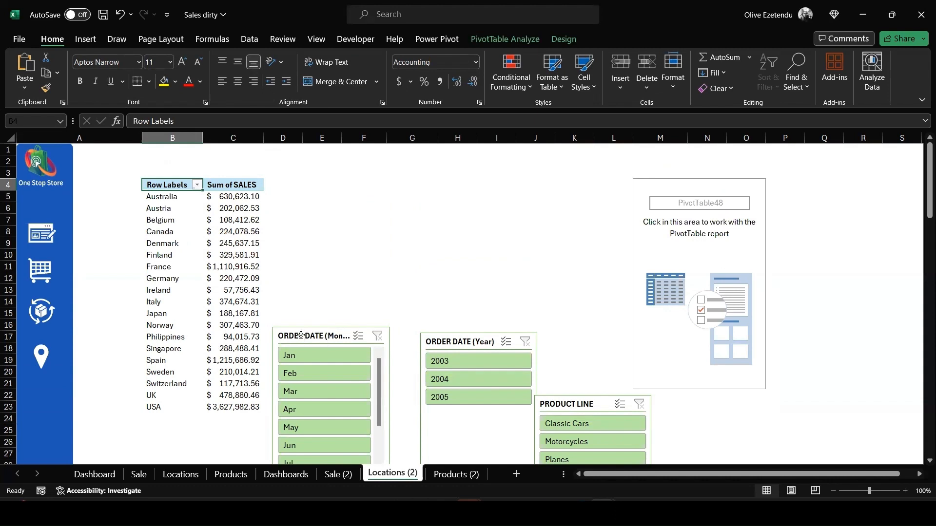
Move the month slicer up and change its caption to Month
left_click_drag(299, 336, 312, 225)
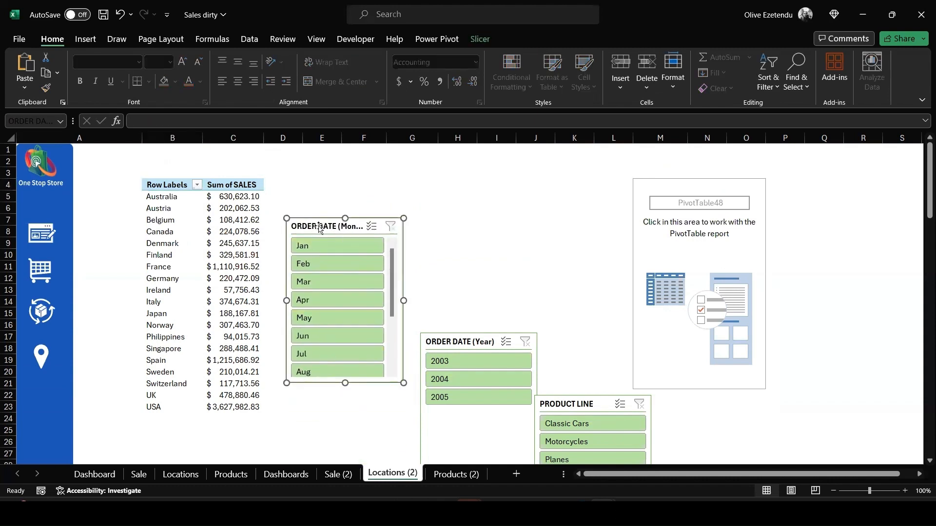
left_click(480, 39)
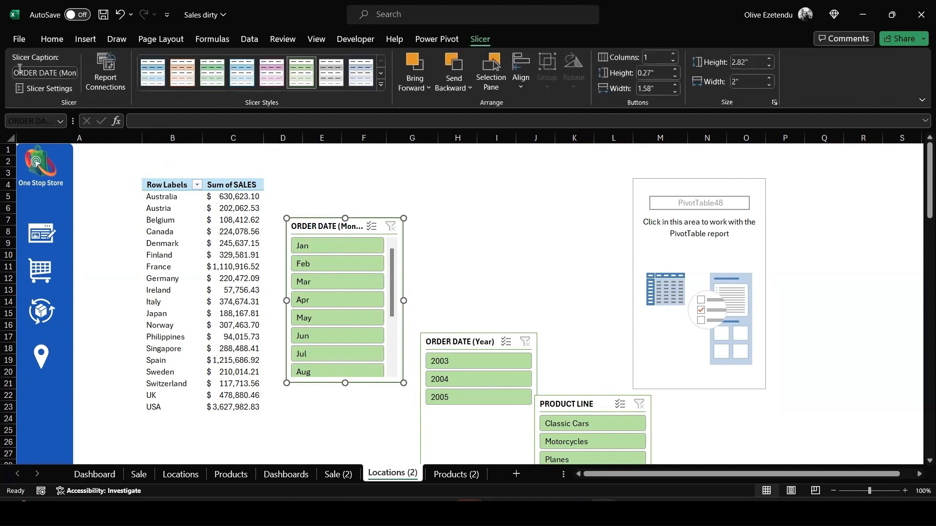
left_click_drag(44, 74, 11, 69)
key("BackSpace")
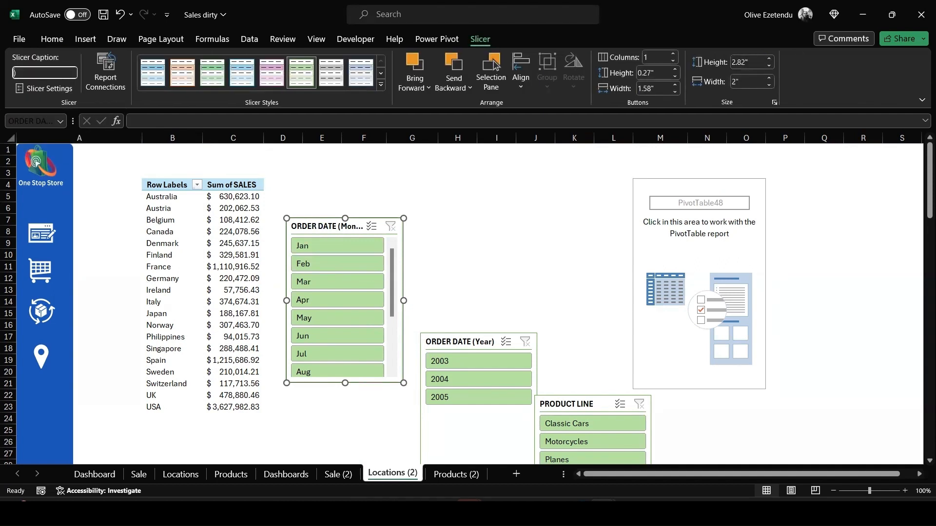
type("Month")
key("Return")
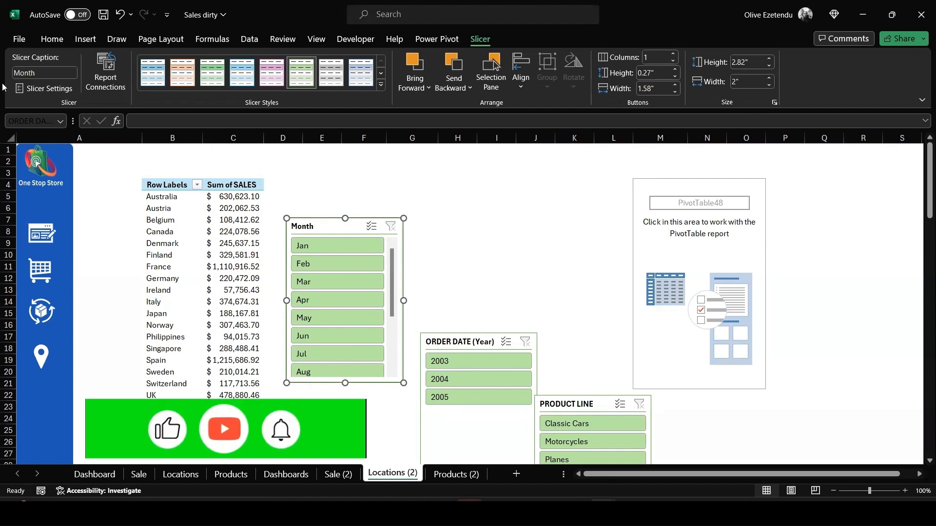
Shrink the slicers to a single button row and set the other captions to Year and Products
left_click_drag(346, 386, 345, 261)
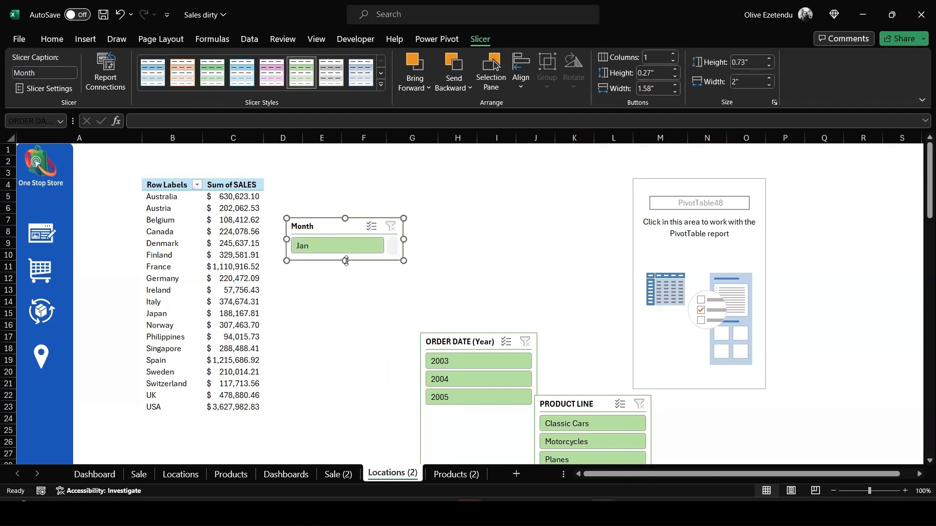
left_click_drag(454, 343, 451, 258)
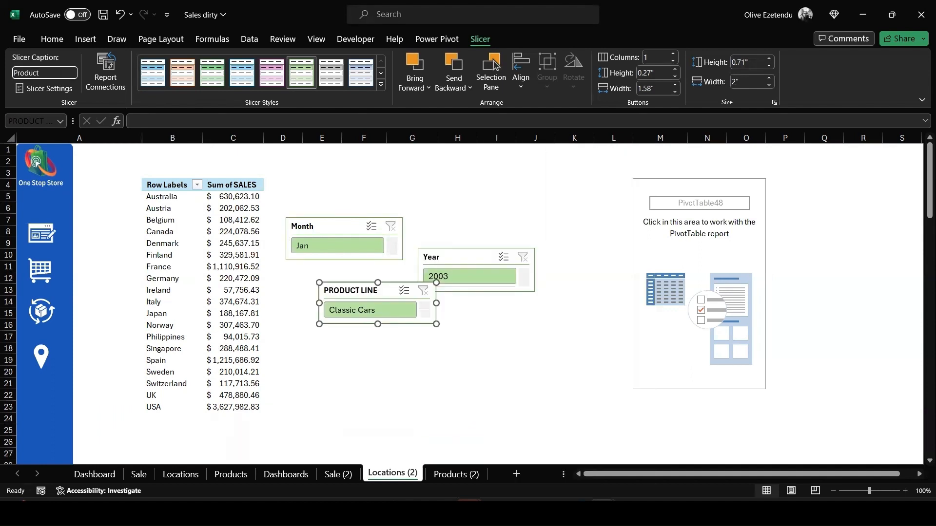
key("Return")
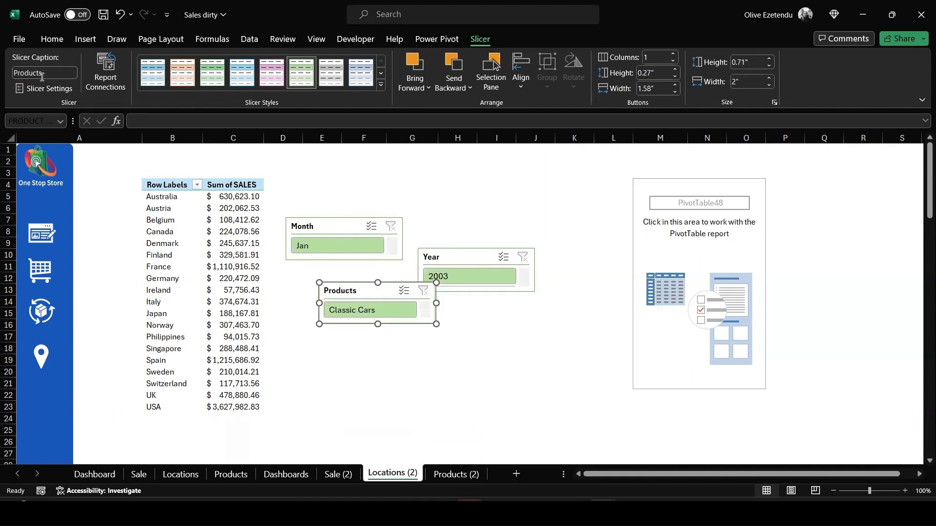
Move the Month, Year and Products slicers onto the Dashboards sheet
left_click(336, 225)
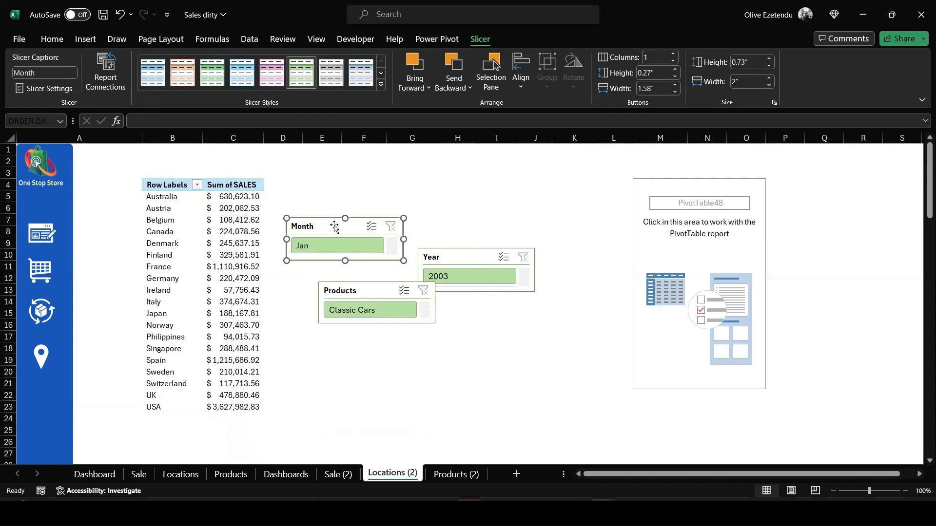
left_click(373, 293, "ctrl")
left_click(469, 257, "ctrl")
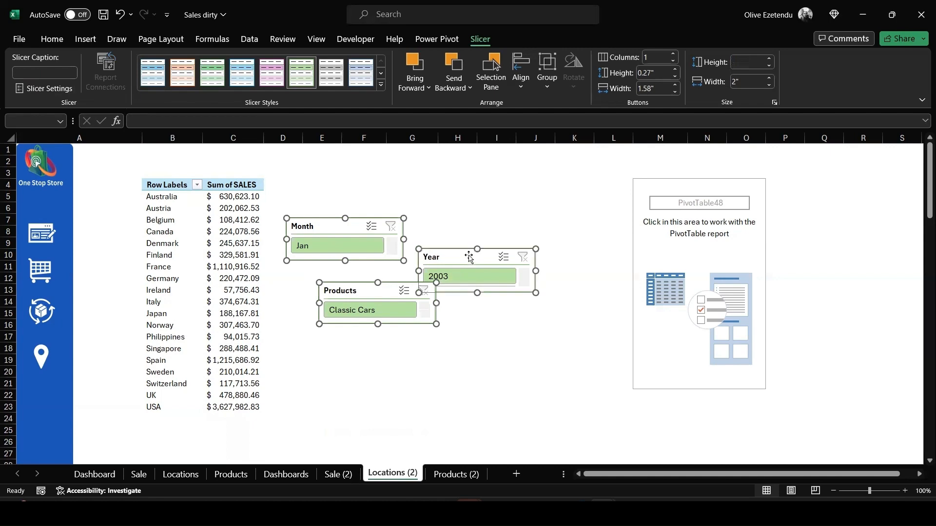
key("Delete")
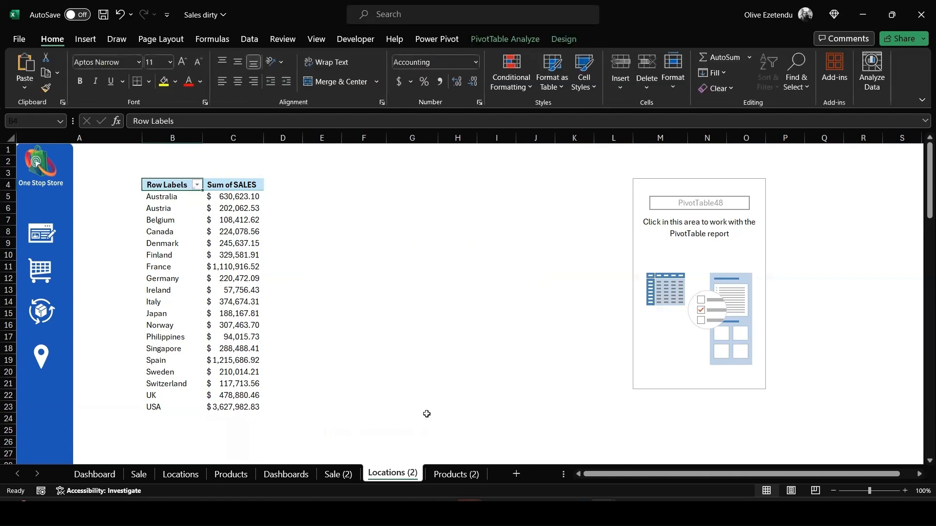
left_click(282, 477)
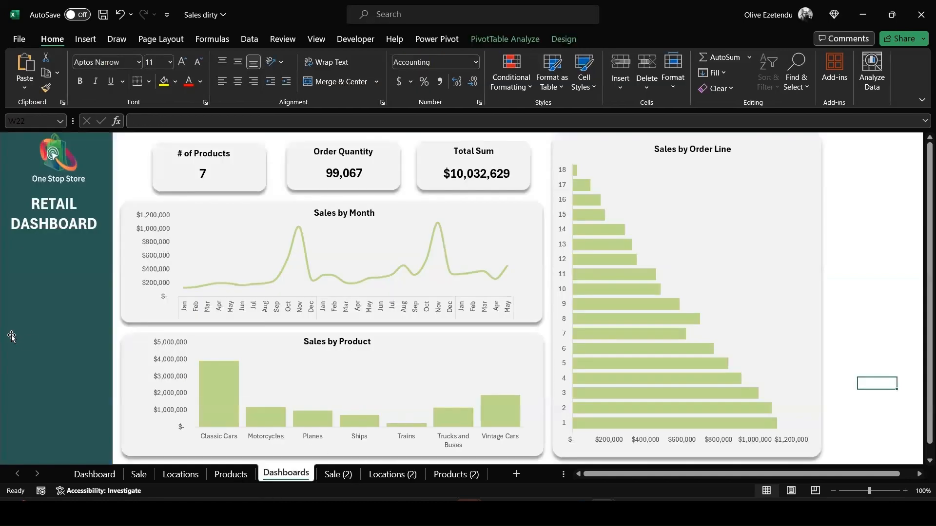
key("ctrl+v")
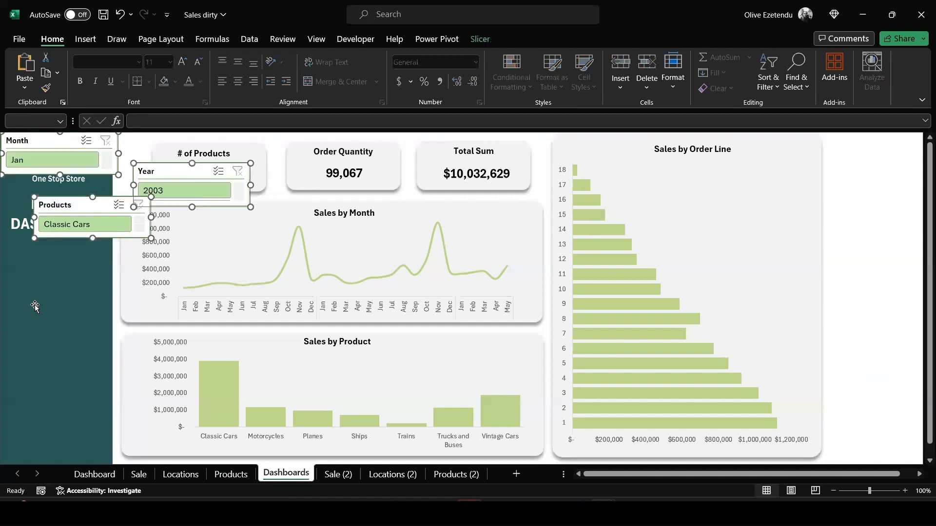
Stack the three slicers in the sidebar below the RETAIL DASHBOARD title
left_click_drag(85, 215, 40, 350)
left_click(46, 256)
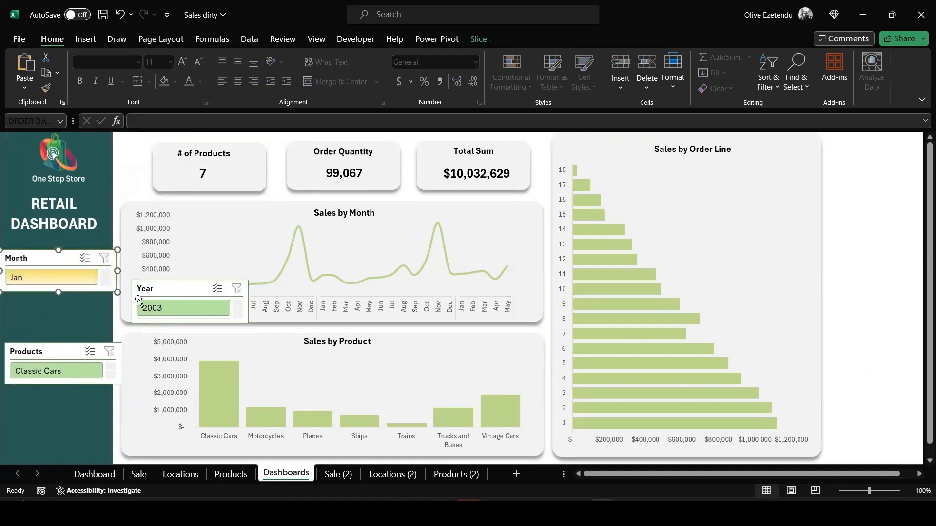
left_click_drag(161, 290, 38, 303)
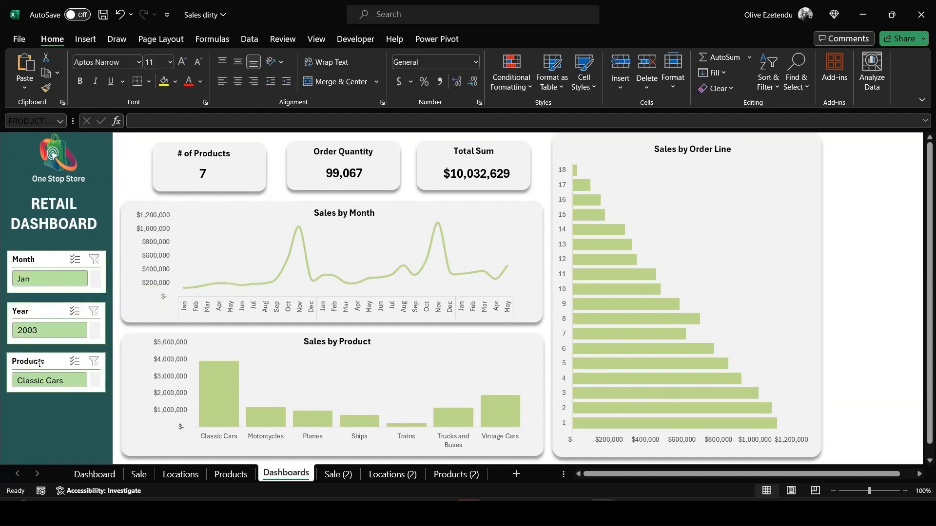
left_click(40, 364)
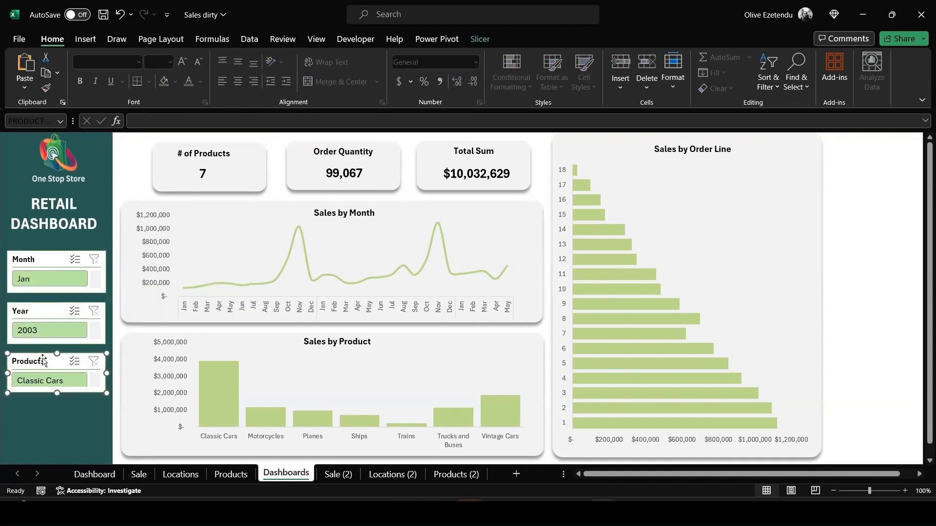
Filter the dashboard with the slicers to year 2004 and the Planes product
left_click(94, 335)
left_click(22, 333)
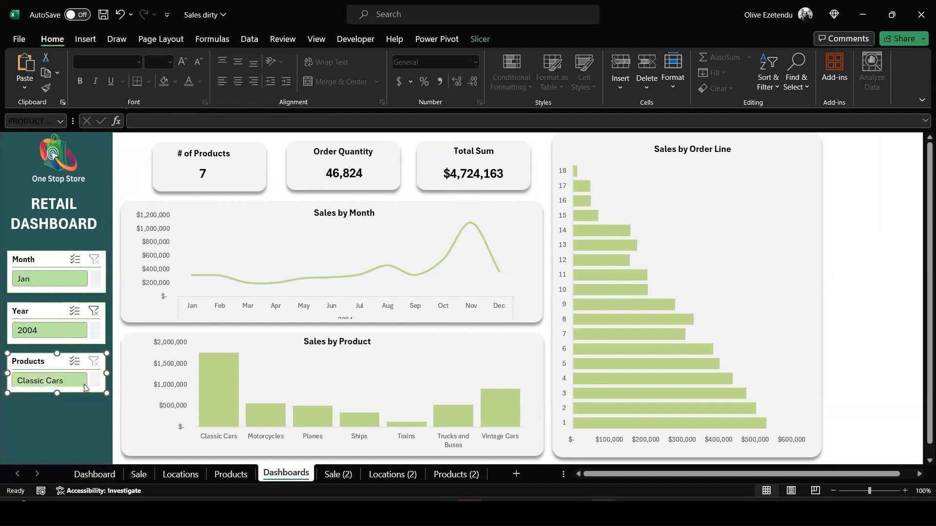
scroll(85, 388, "down", 2)
left_click(54, 383)
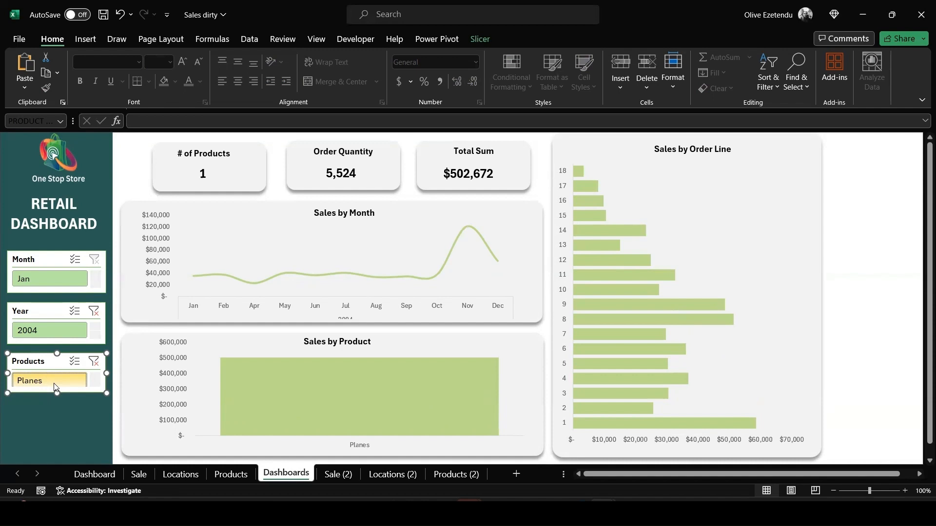
mouse_move(472, 229)
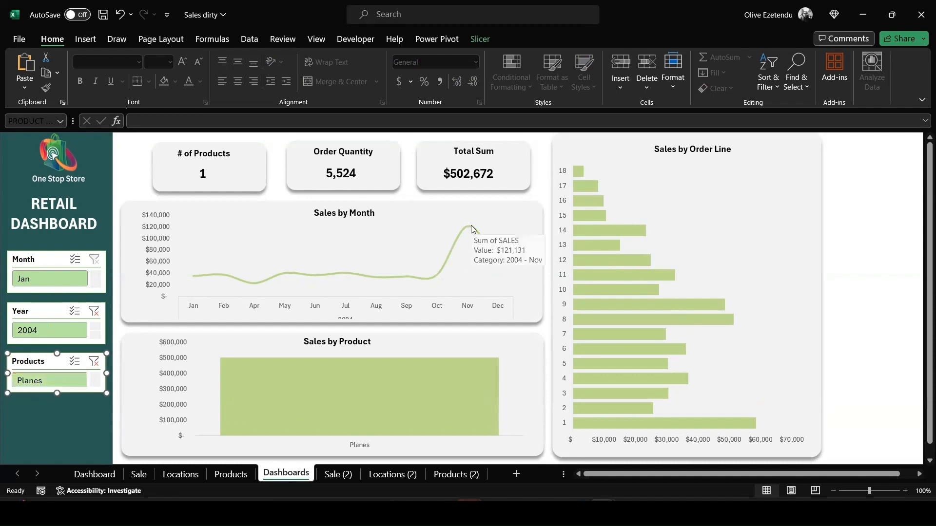